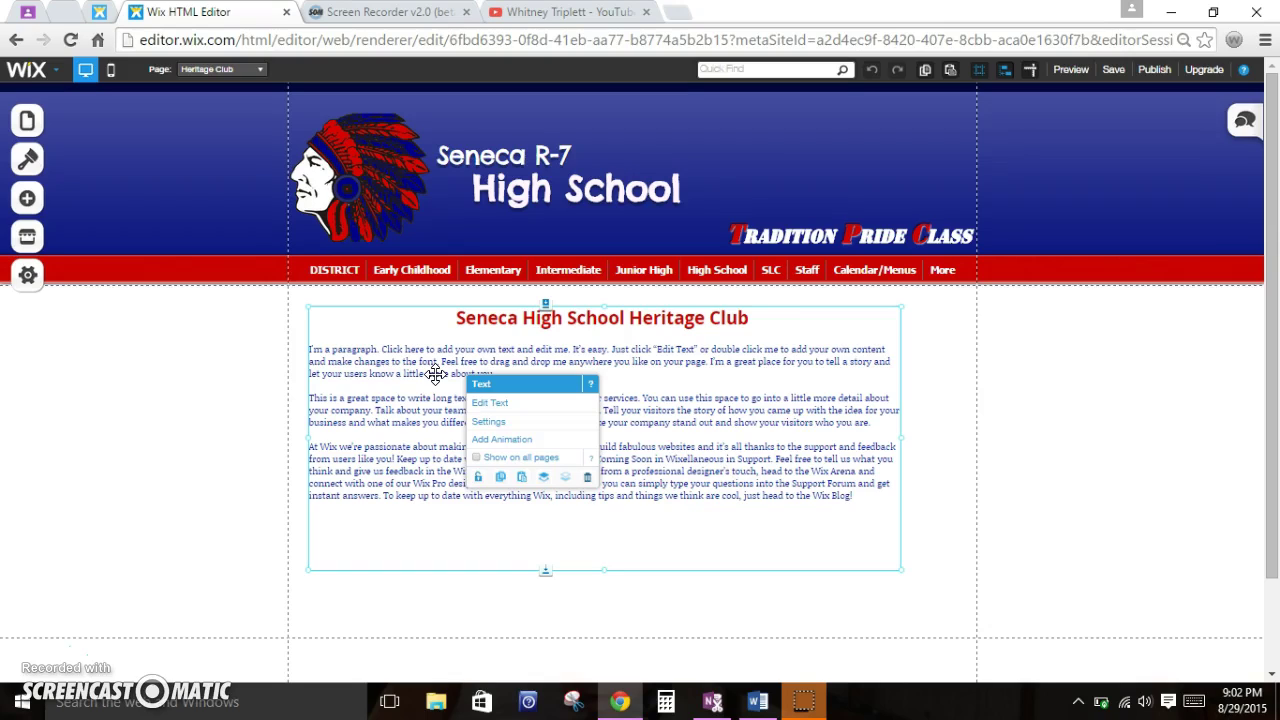
Step: Nudge the 'Seneca High School Heritage Club' text box slightly right and up into place
double_click(849, 505)
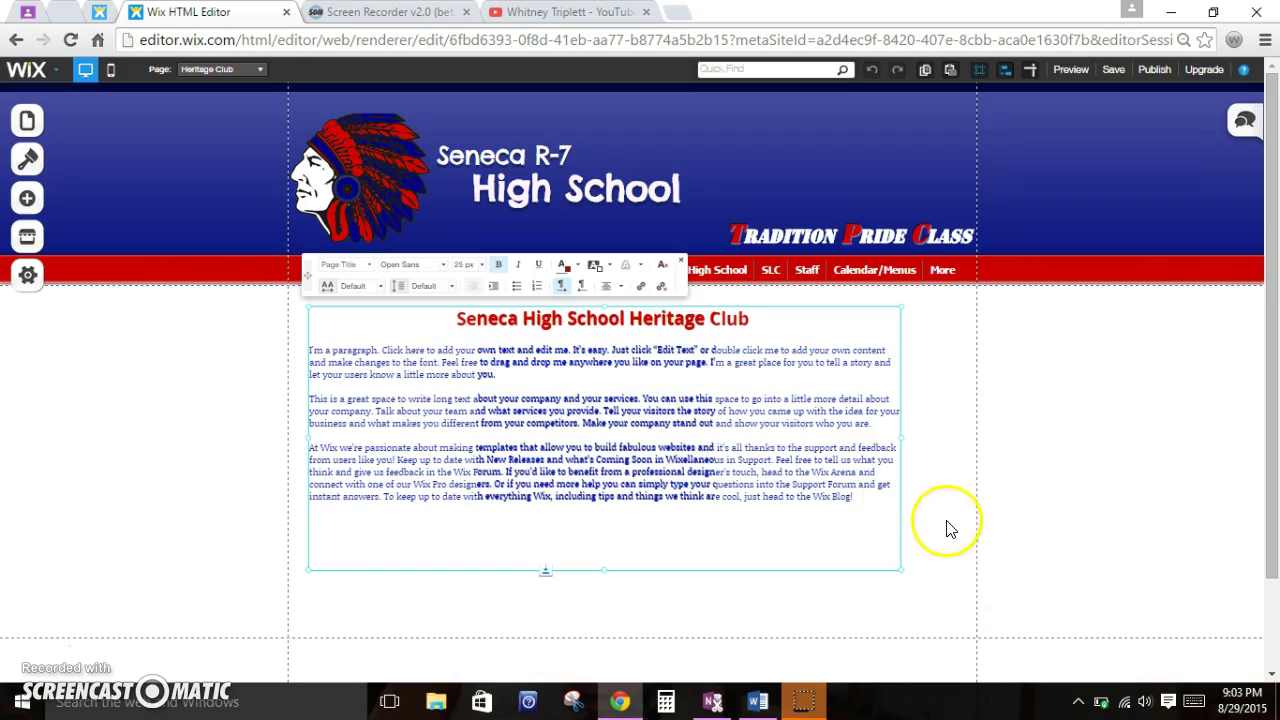
left_click(946, 520)
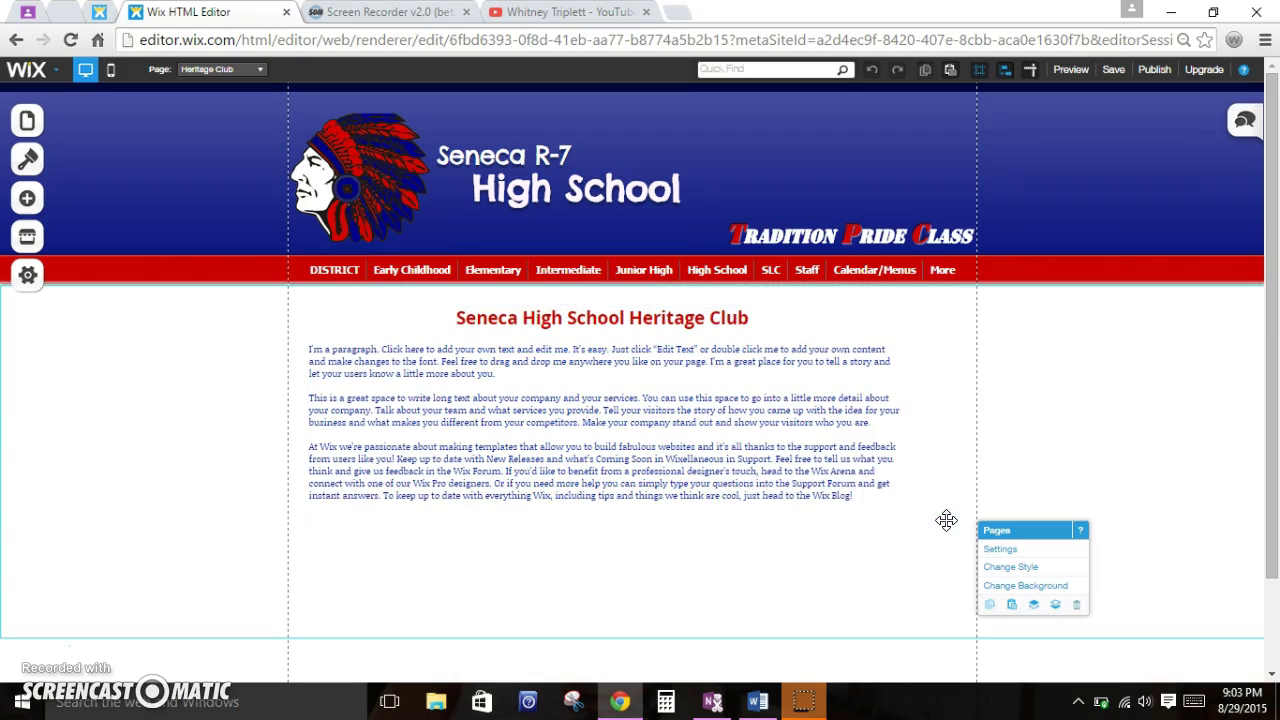
left_click_drag(803, 472, 819, 470)
left_click(736, 380)
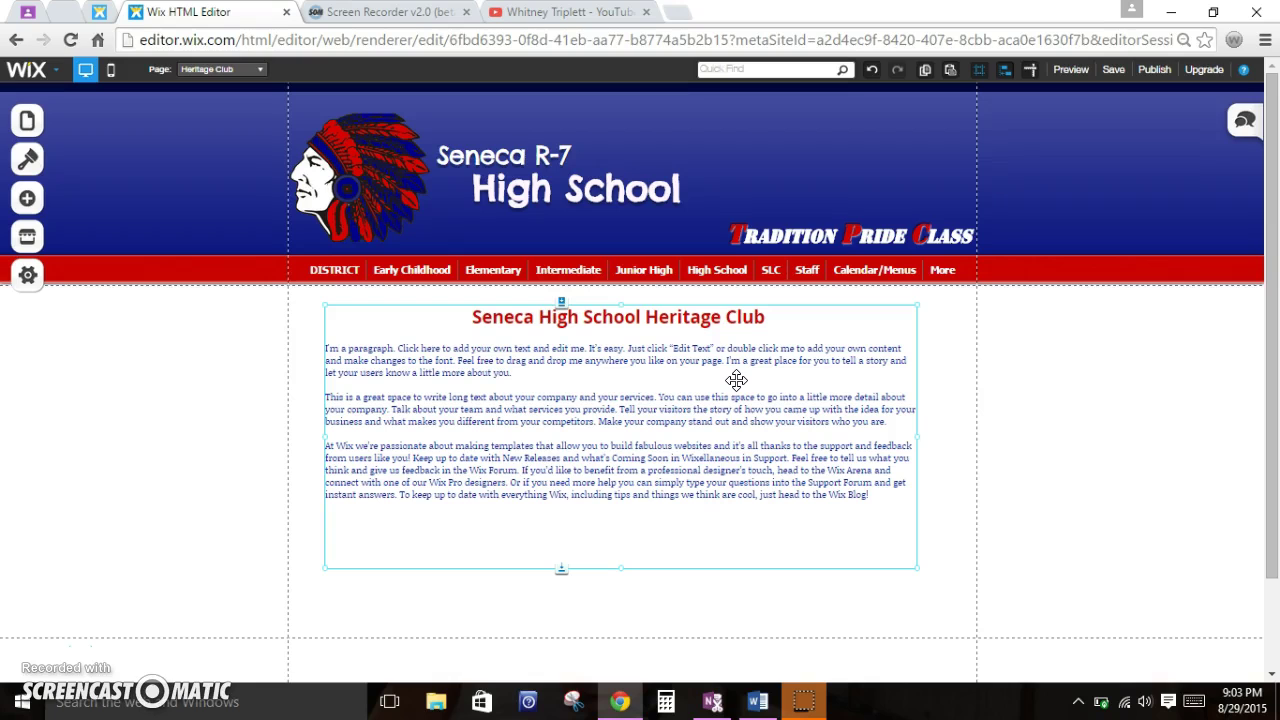
left_click_drag(726, 391, 728, 390)
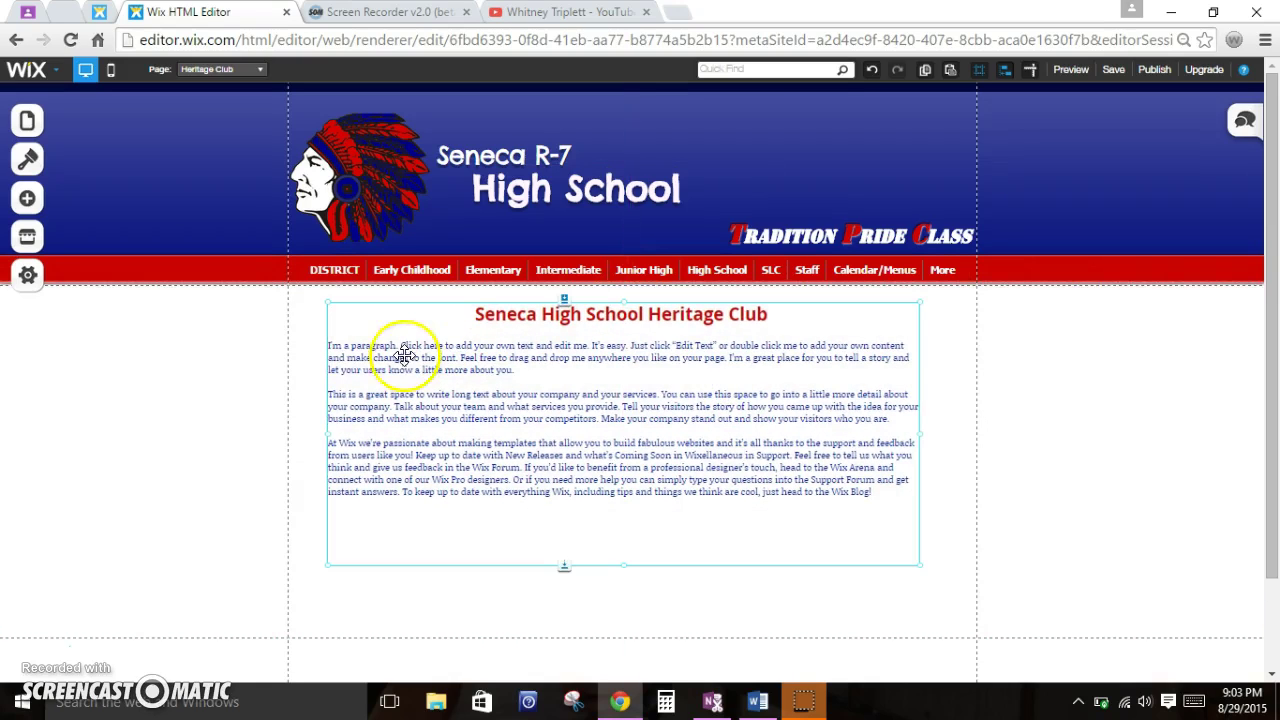
Step: Delete the placeholder paragraph text box
left_click(246, 369)
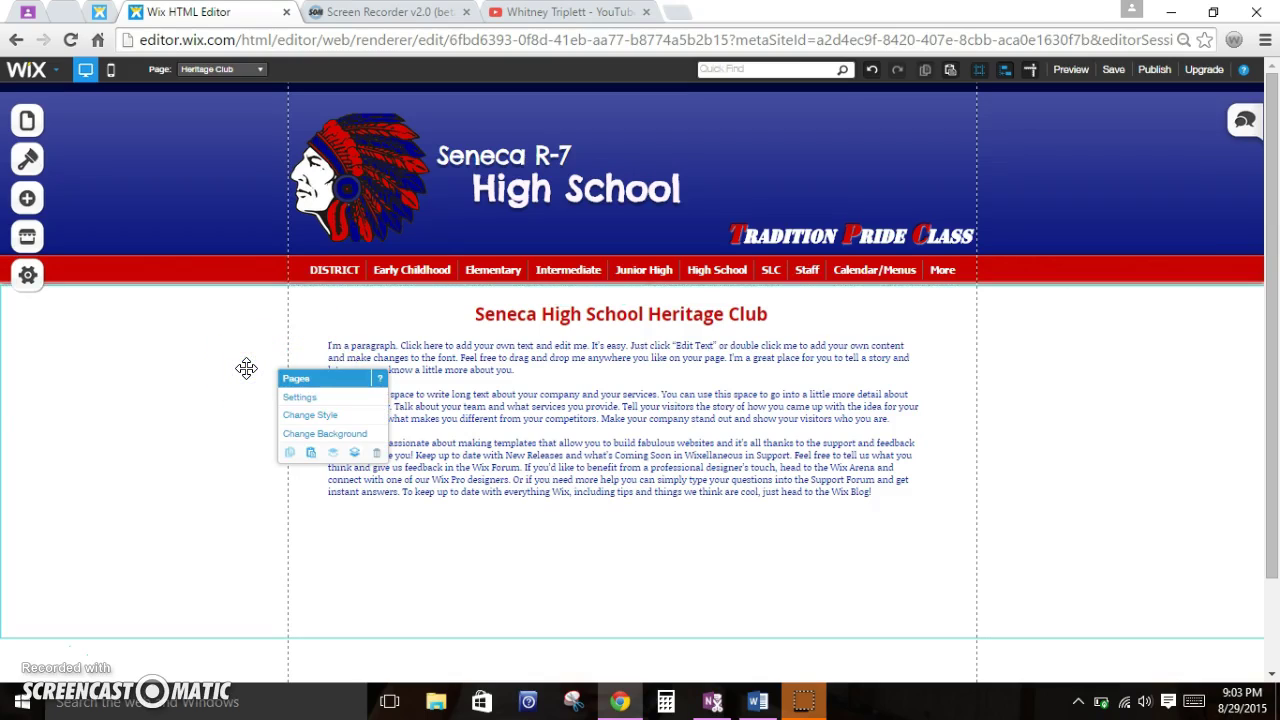
left_click(582, 378)
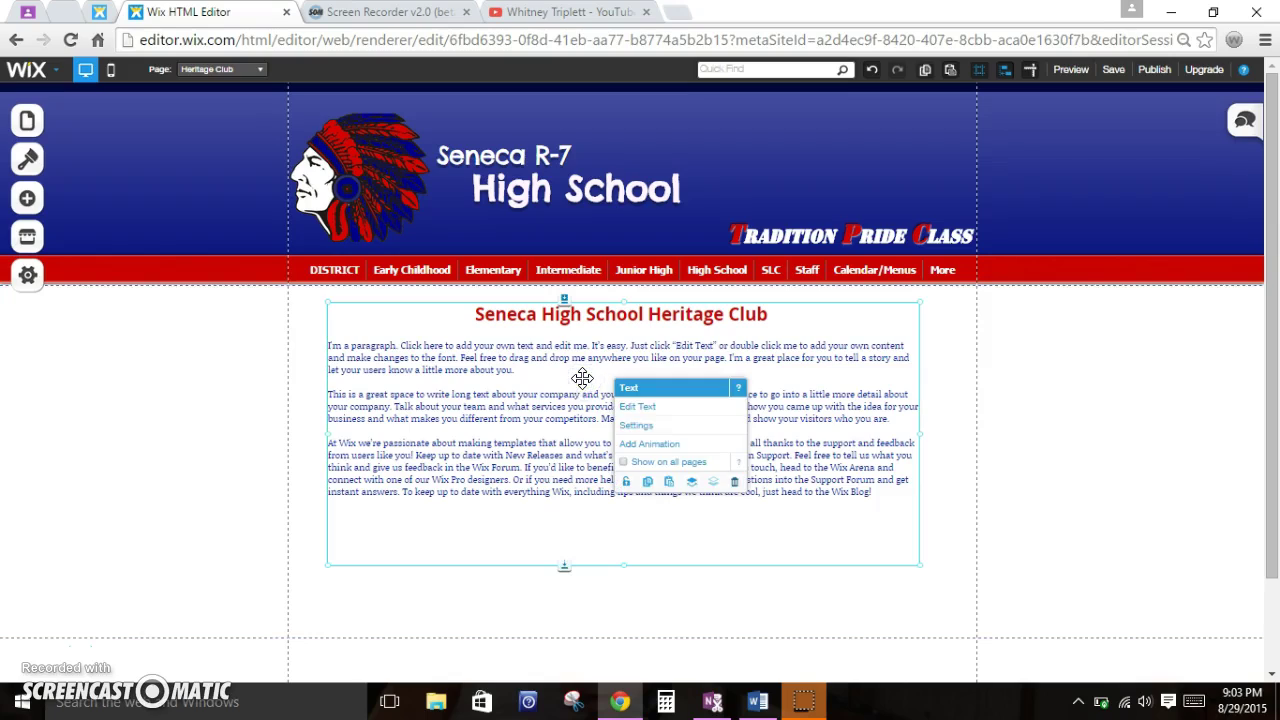
key("Delete")
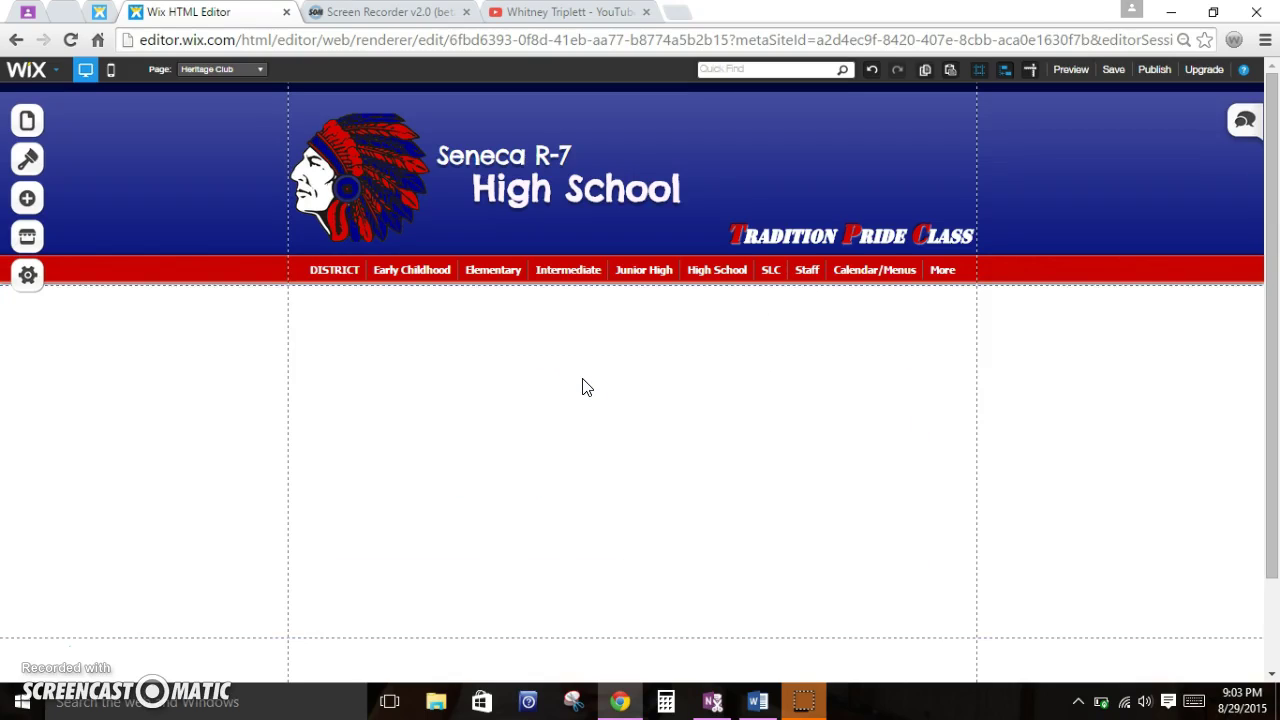
left_click(218, 70)
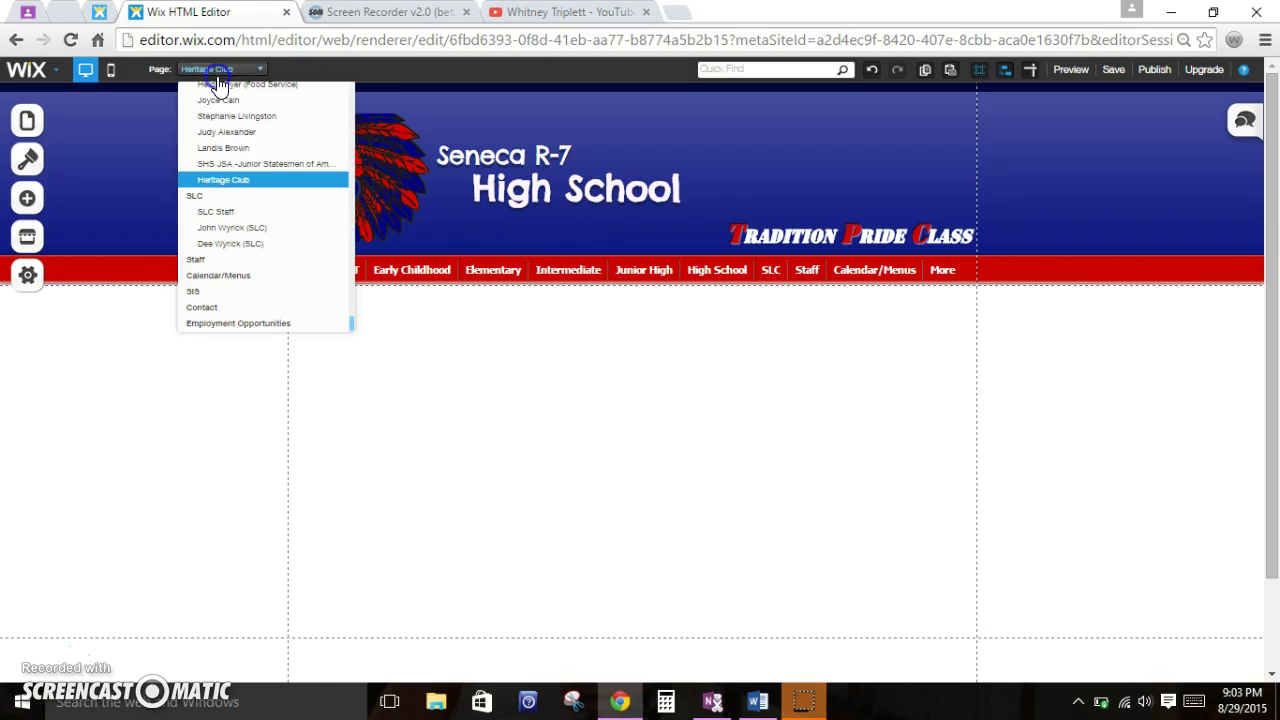
left_click(231, 163)
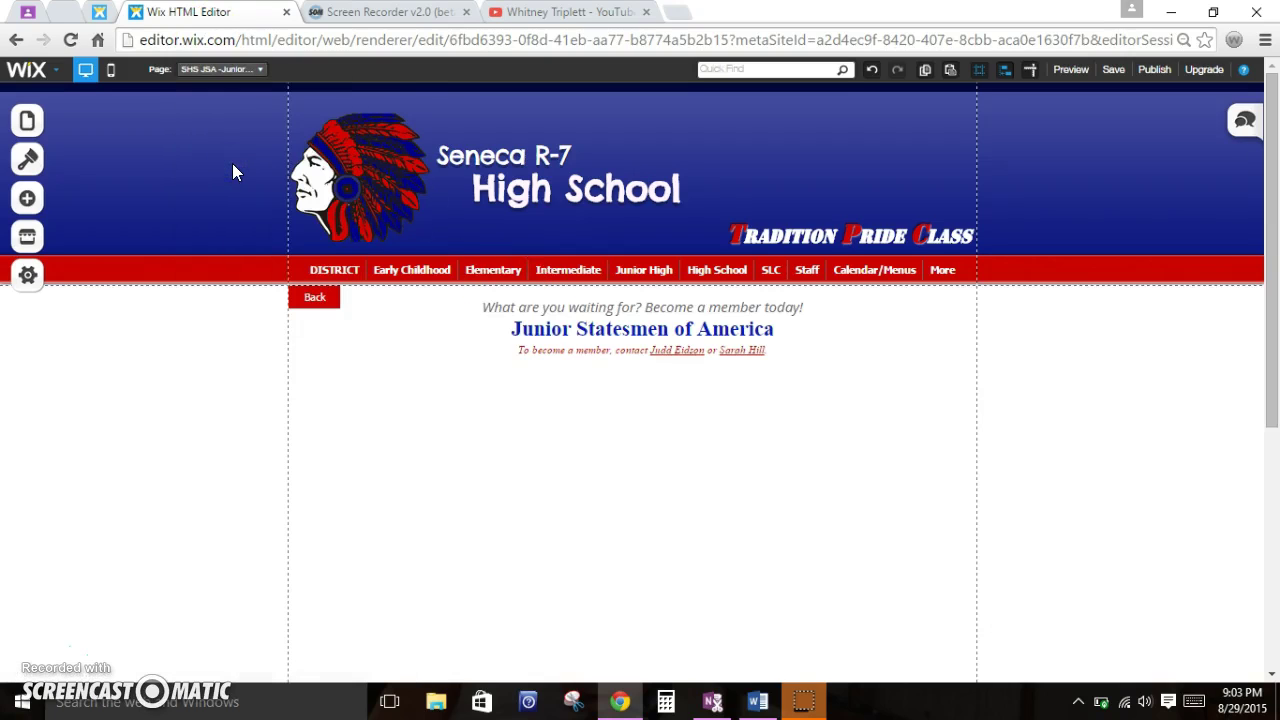
right_click(474, 157)
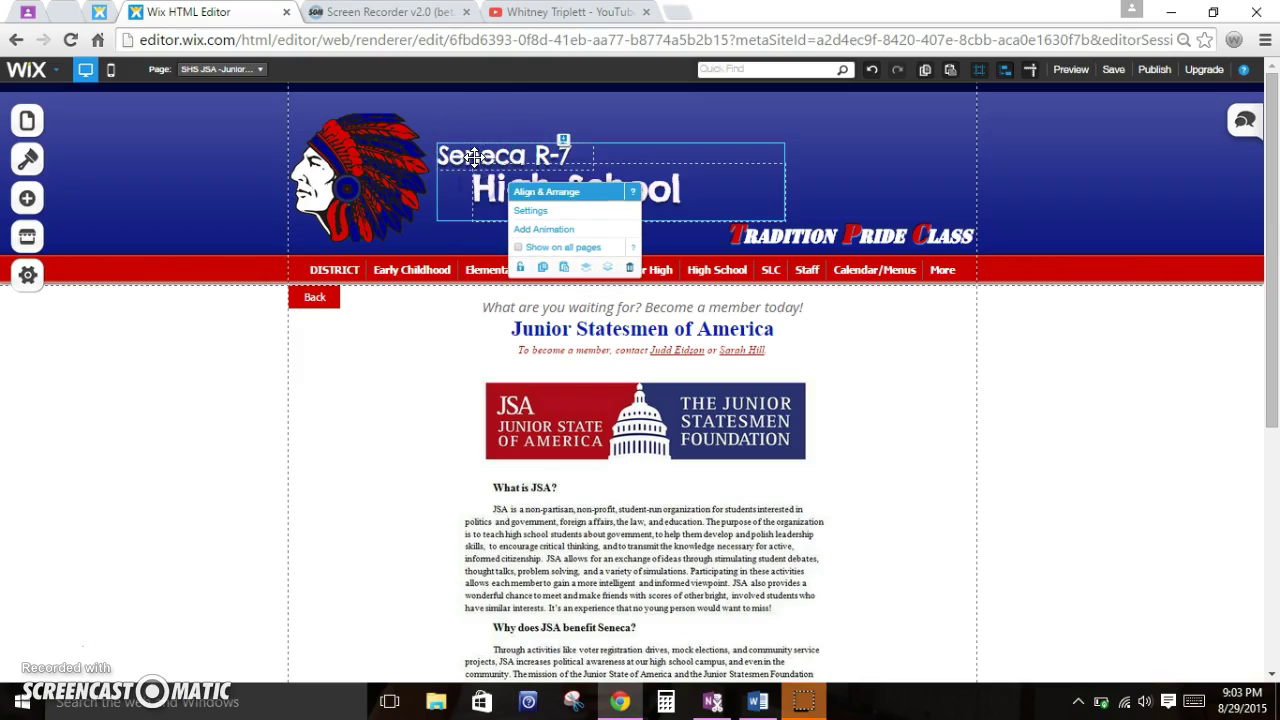
left_click(463, 150)
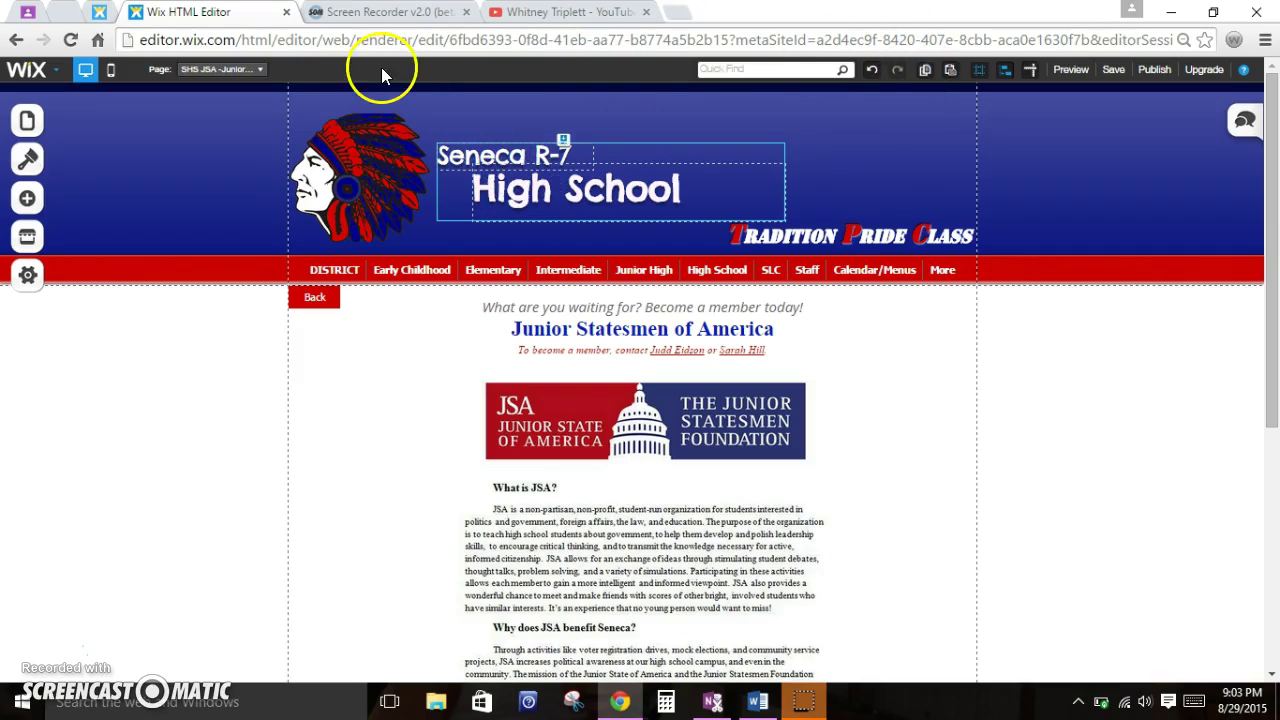
left_click(242, 70)
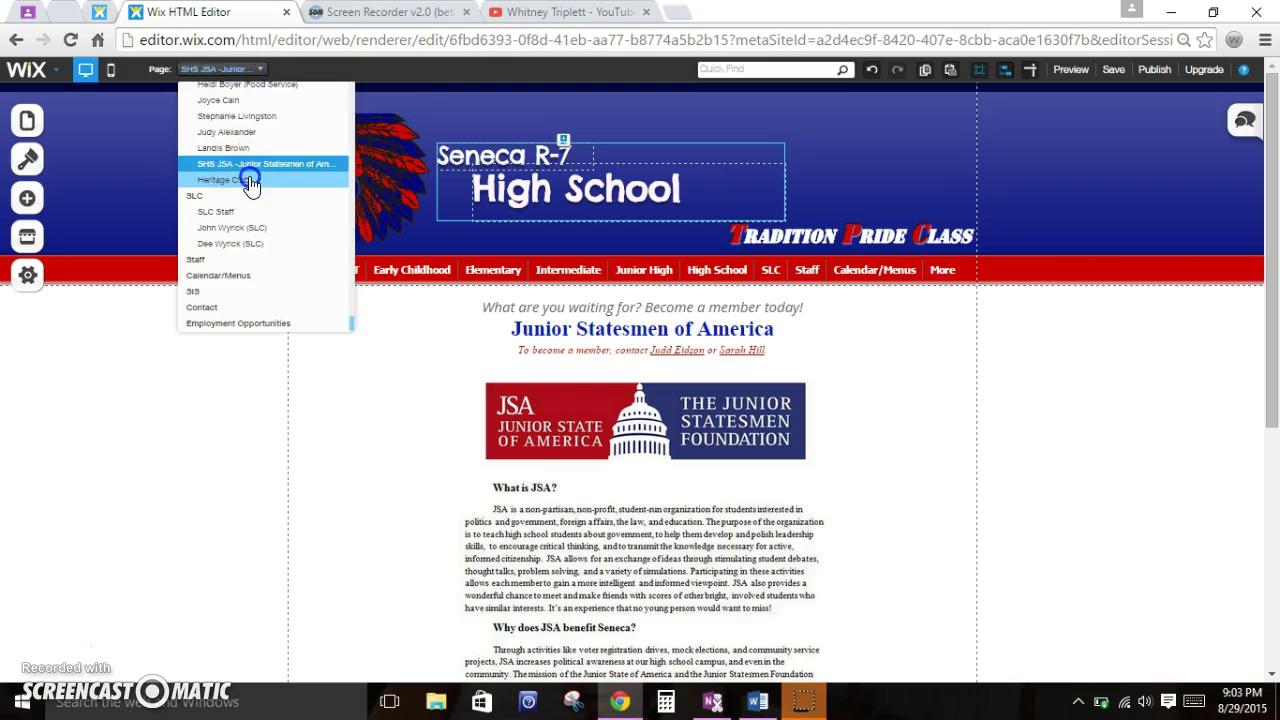
left_click(330, 178)
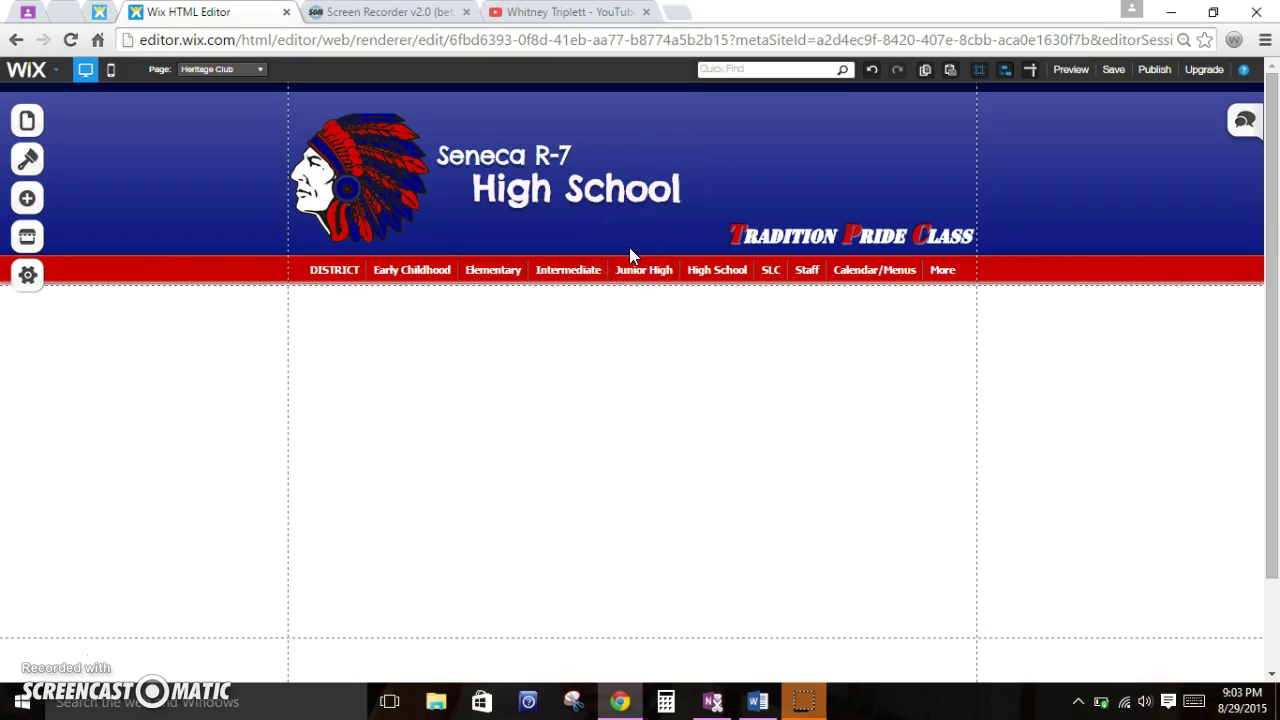
left_click(451, 386)
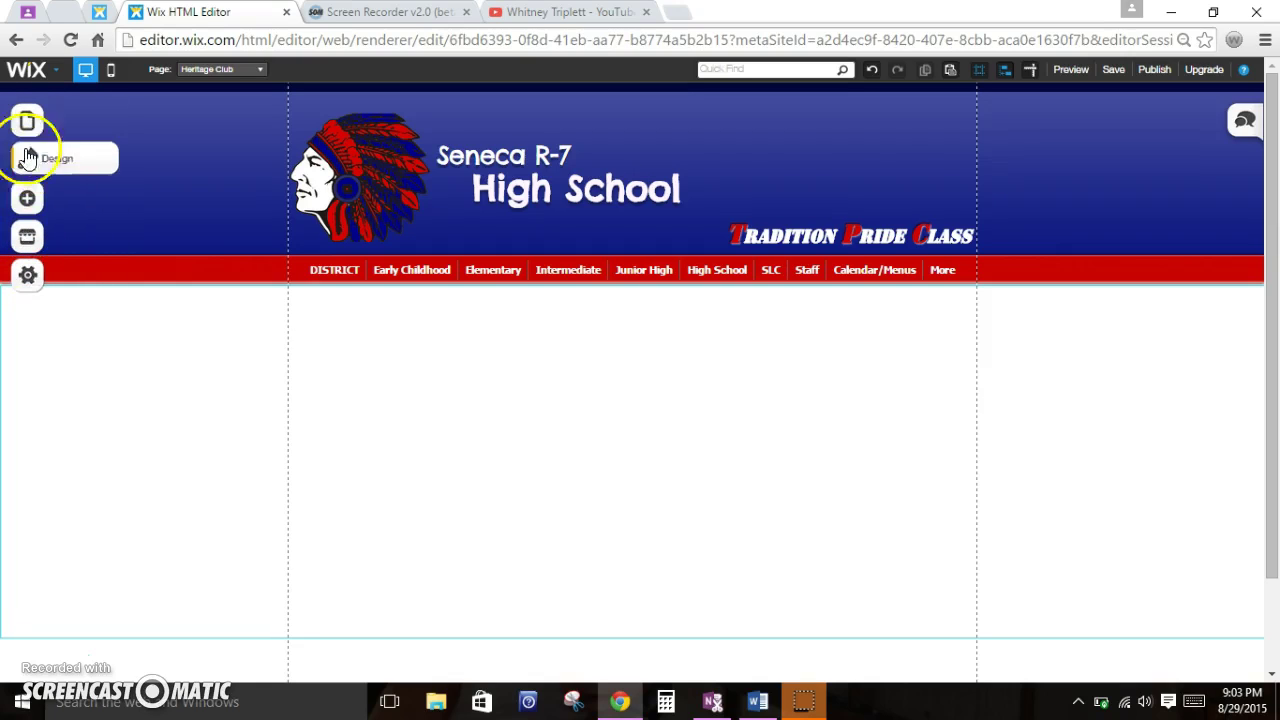
Step: Add a Title text box and position it just below the header menu bar
left_click(28, 199)
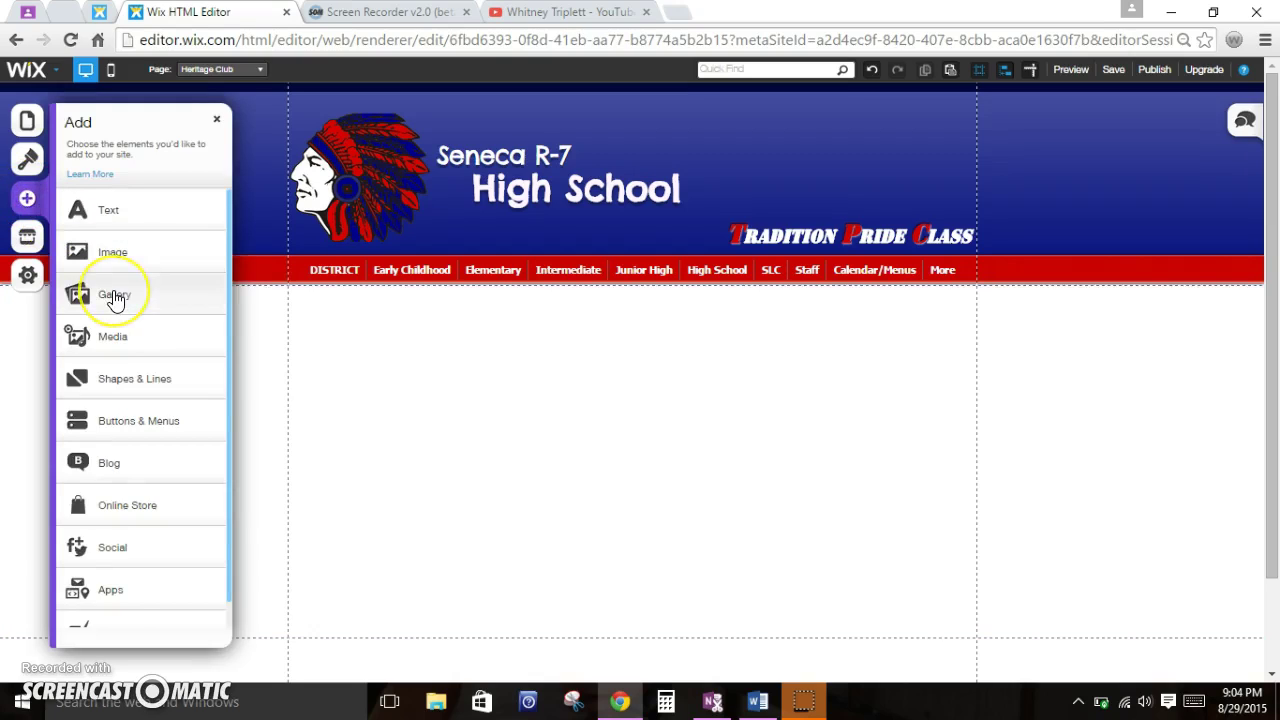
scroll(114, 290, "down", 1)
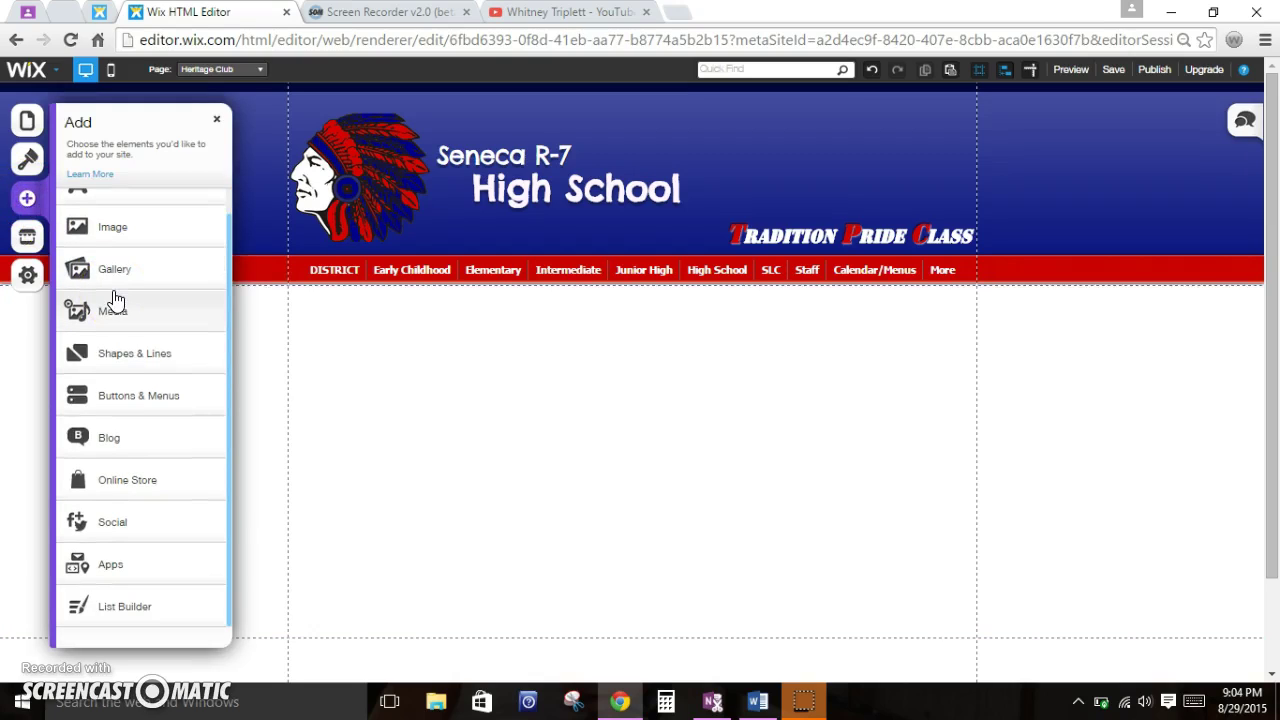
scroll(116, 300, "up", 1)
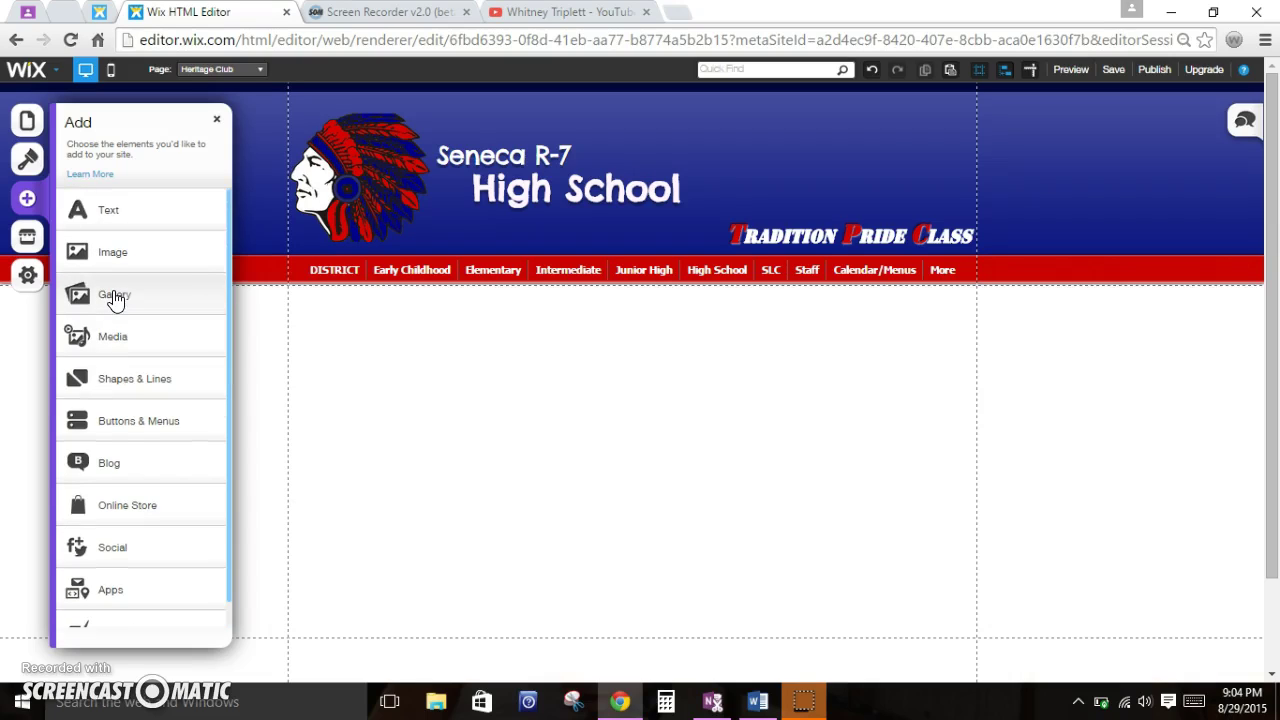
left_click(120, 222)
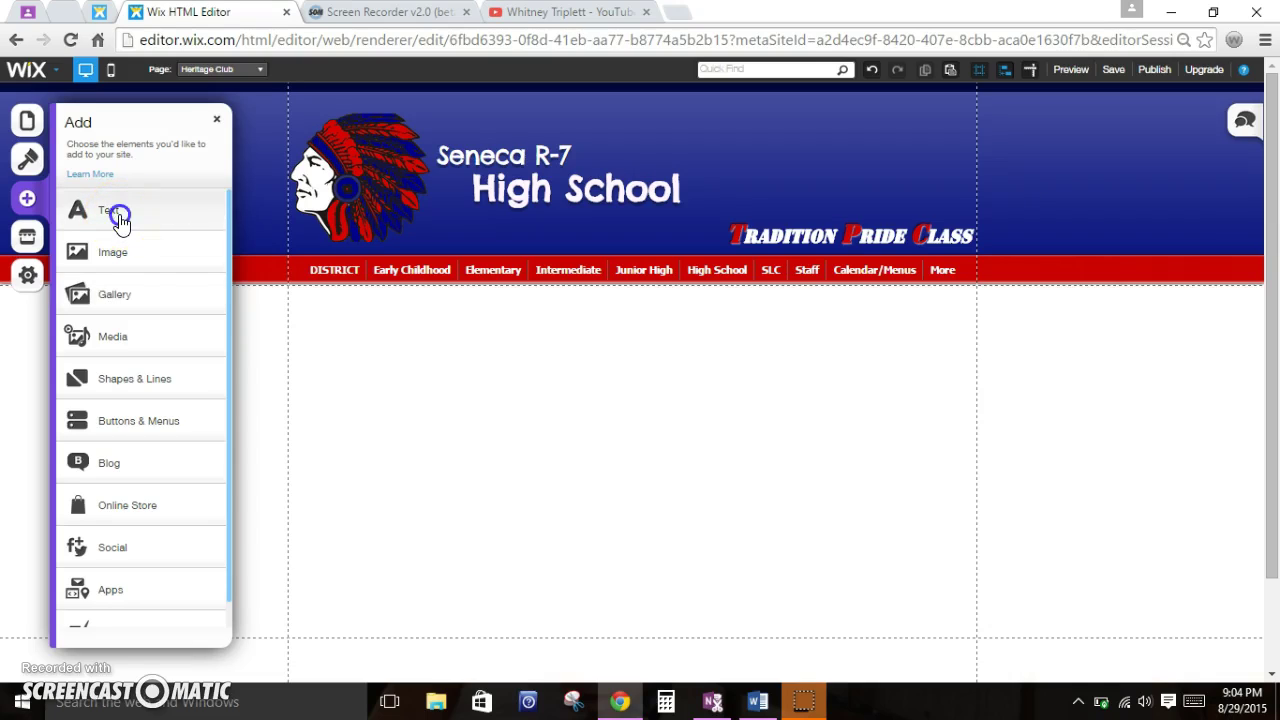
left_click(120, 220)
left_click(116, 228)
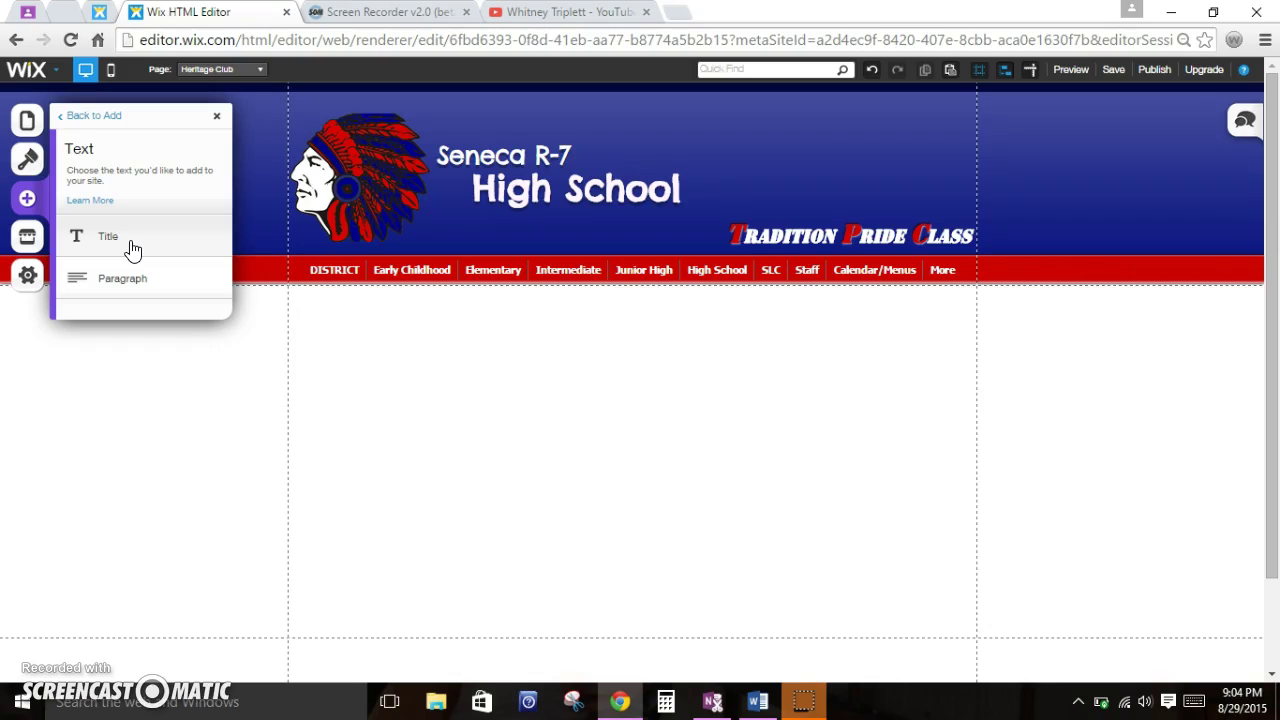
left_click(130, 243)
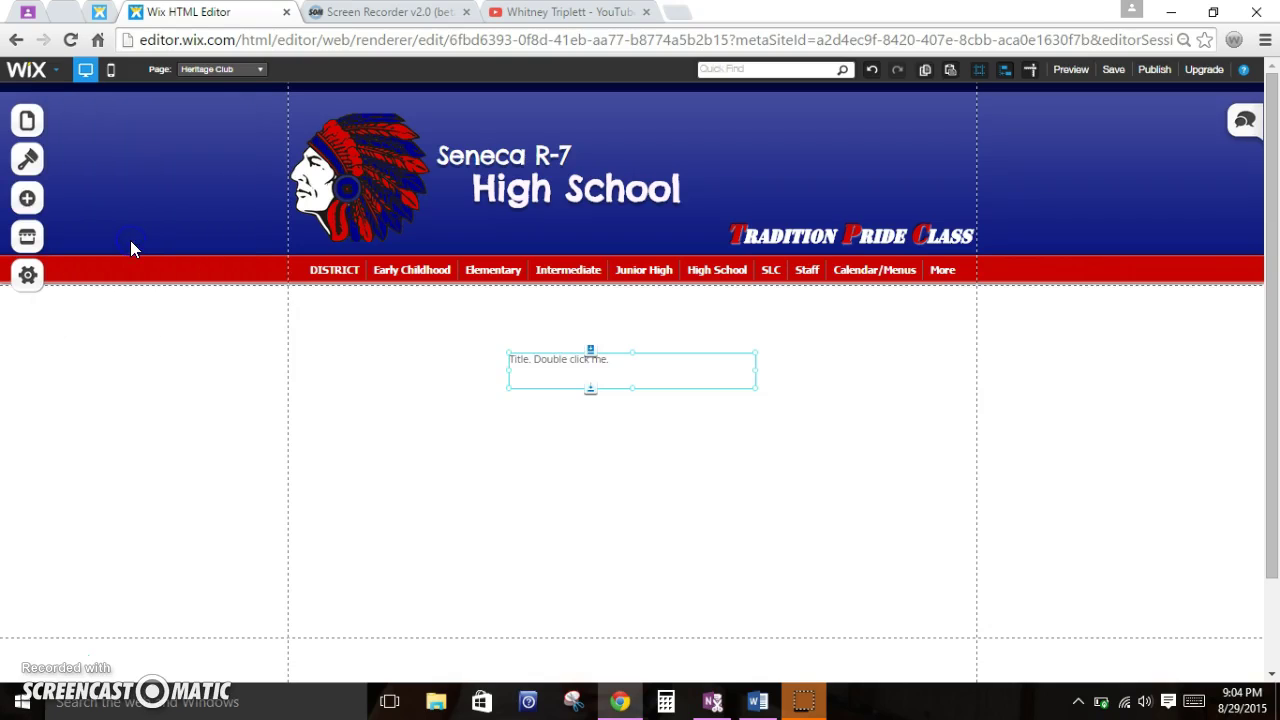
left_click_drag(563, 385, 563, 323)
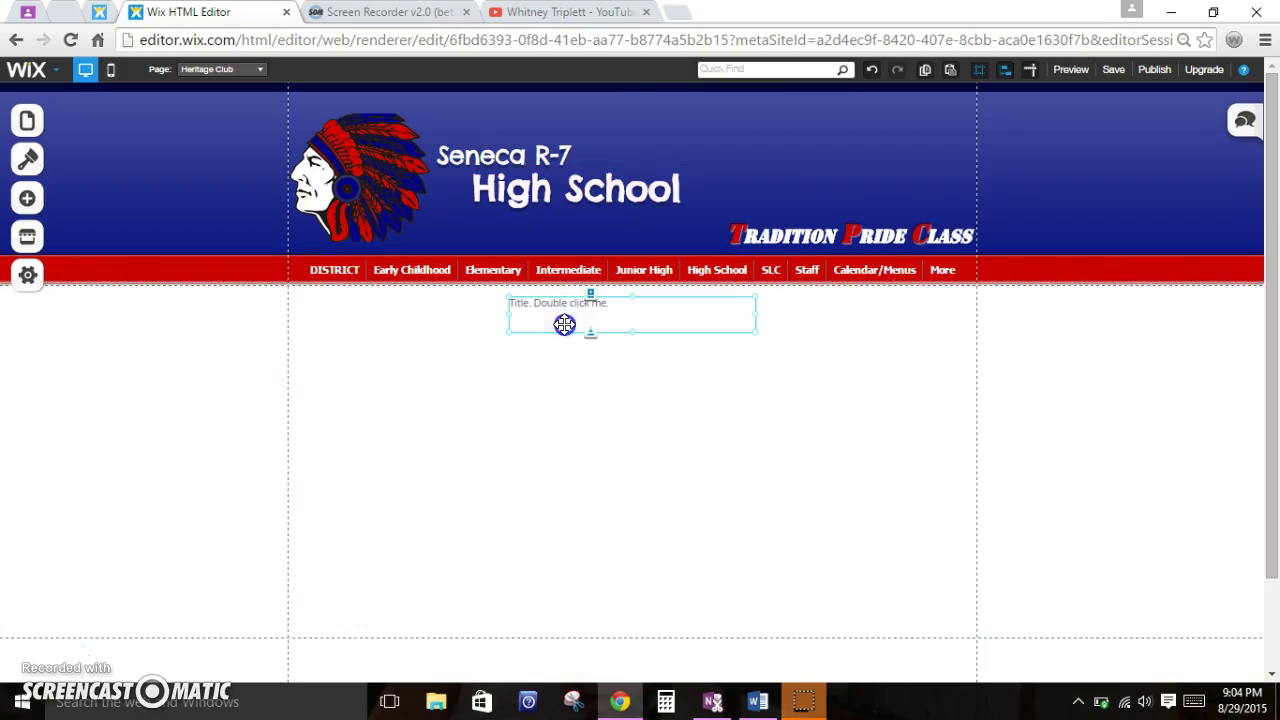
Step: Center-align the title text within its box
double_click(573, 305)
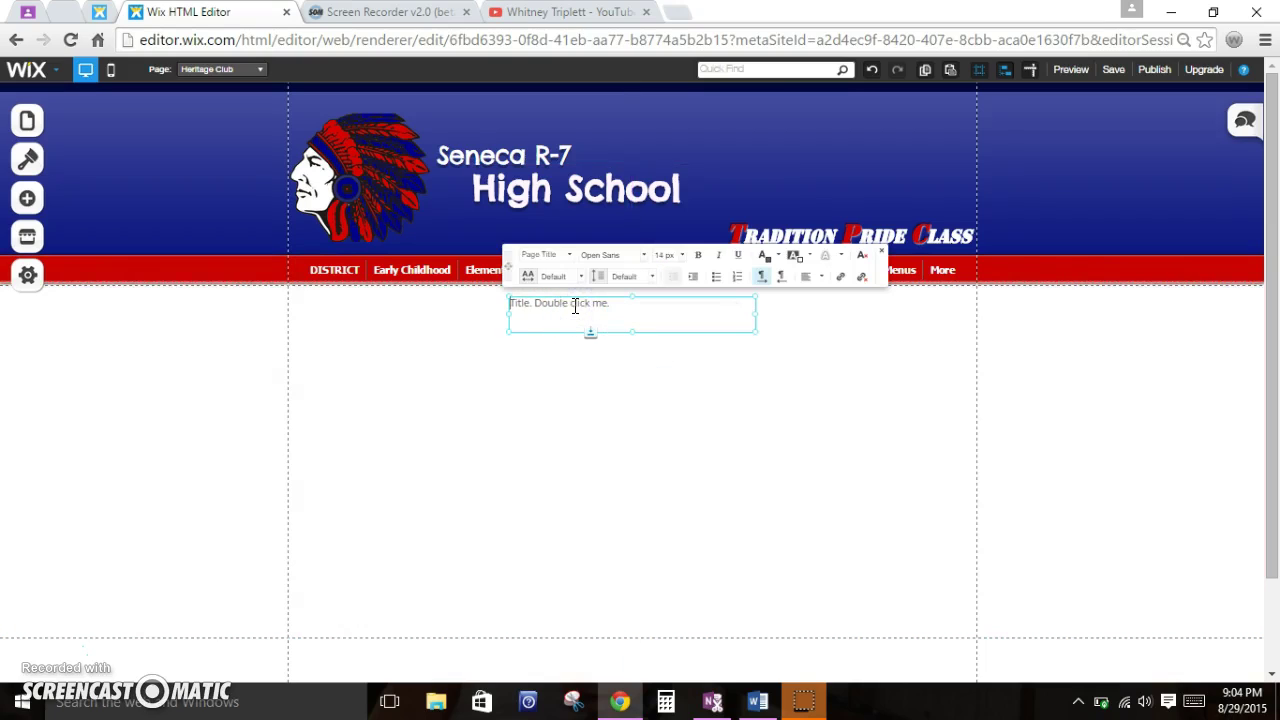
triple_click(575, 305)
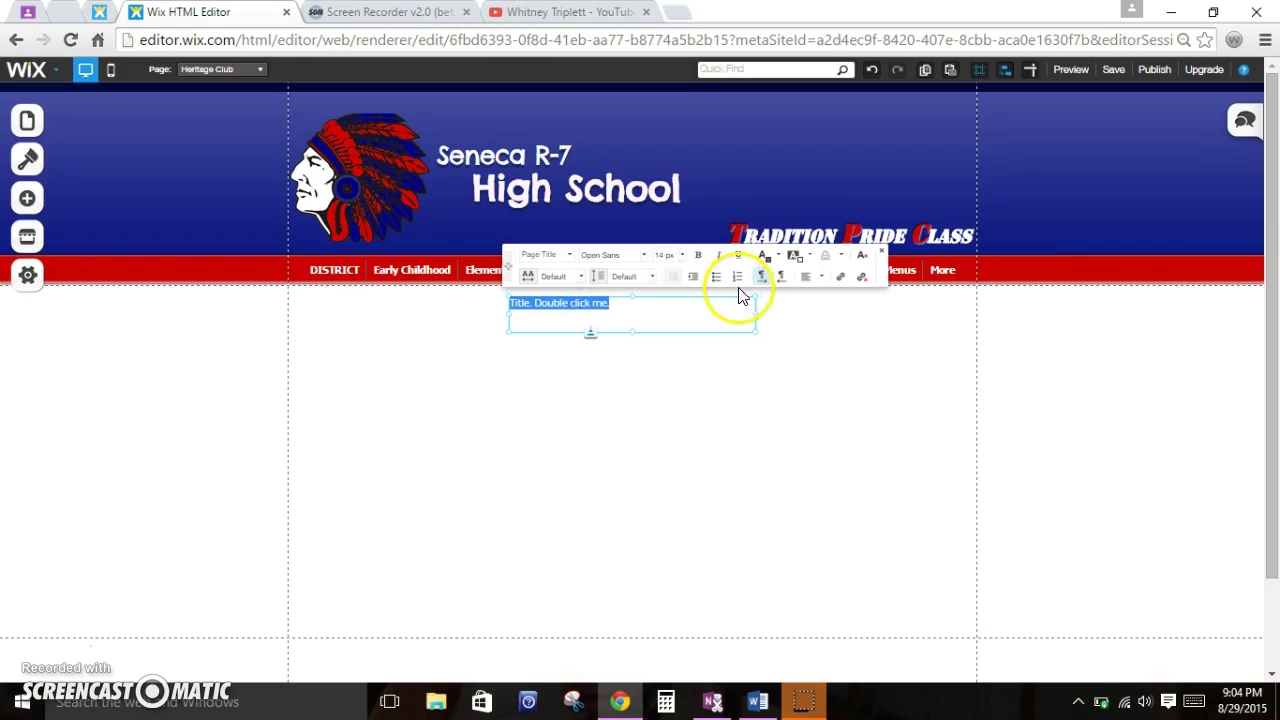
left_click(815, 280)
left_click(823, 292)
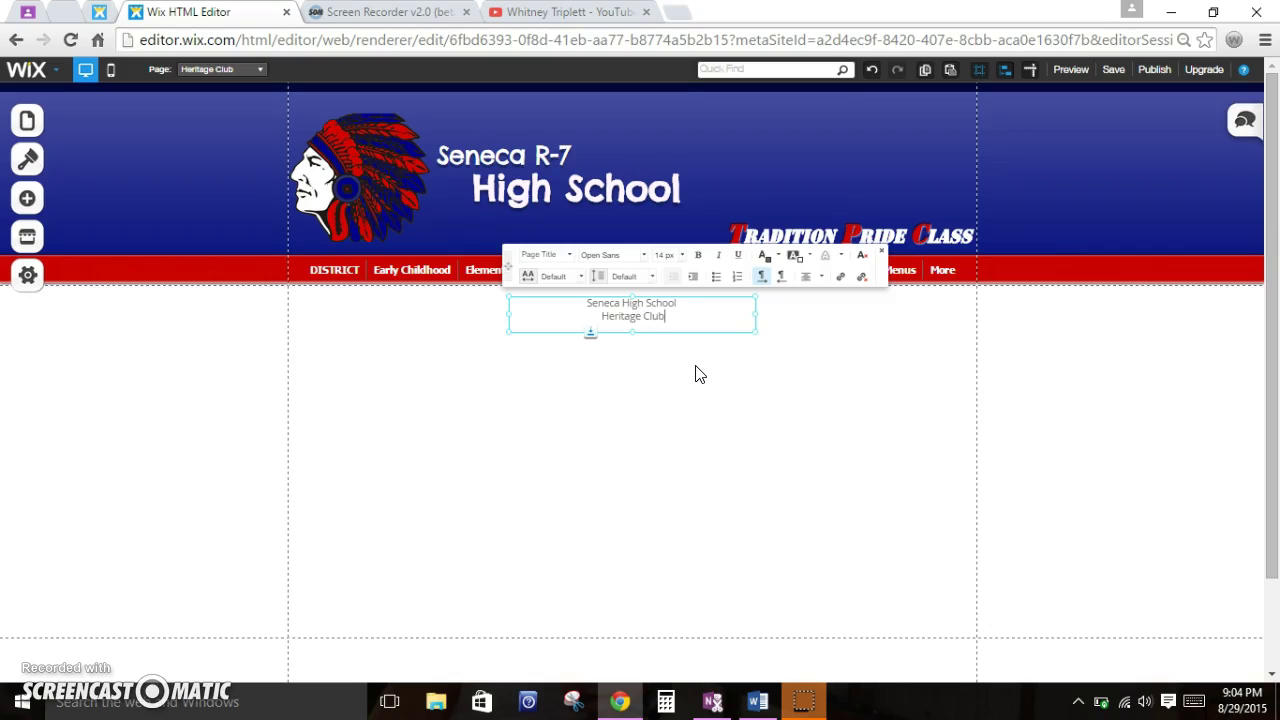
Step: Set both title lines, including Heritage Club, to a 20 px font size
left_click_drag(666, 316, 572, 298)
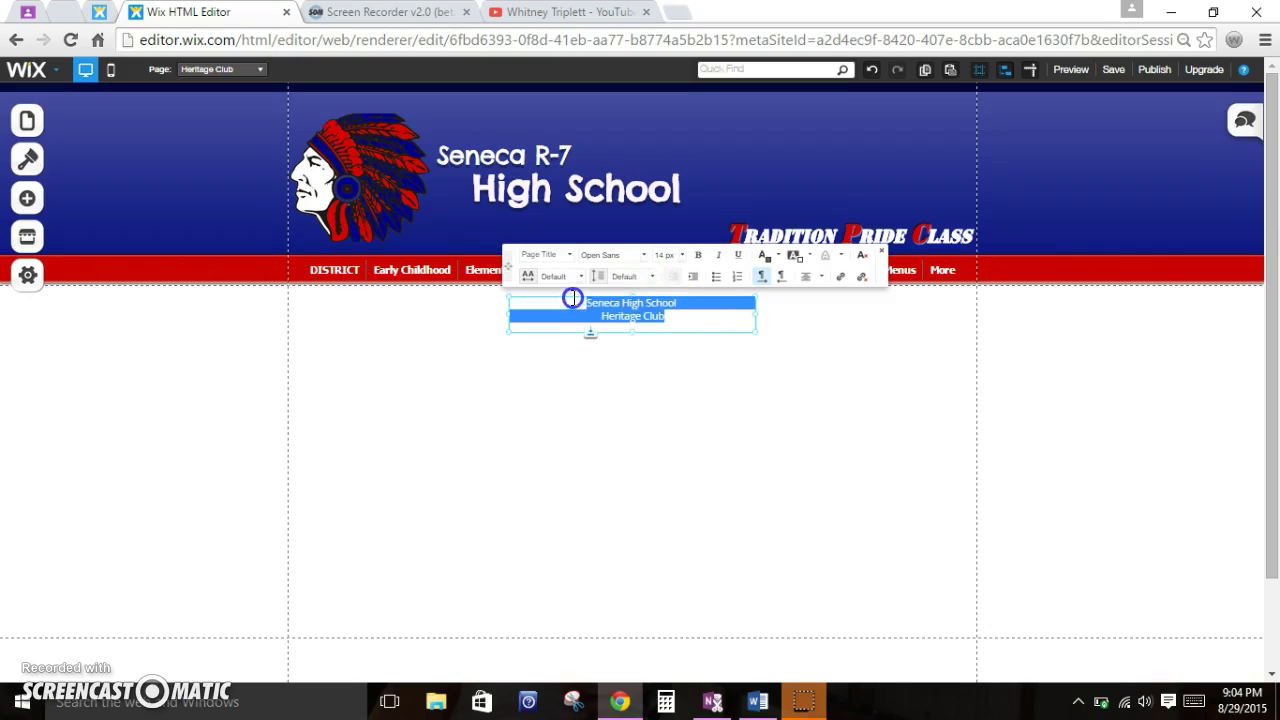
left_click(663, 255)
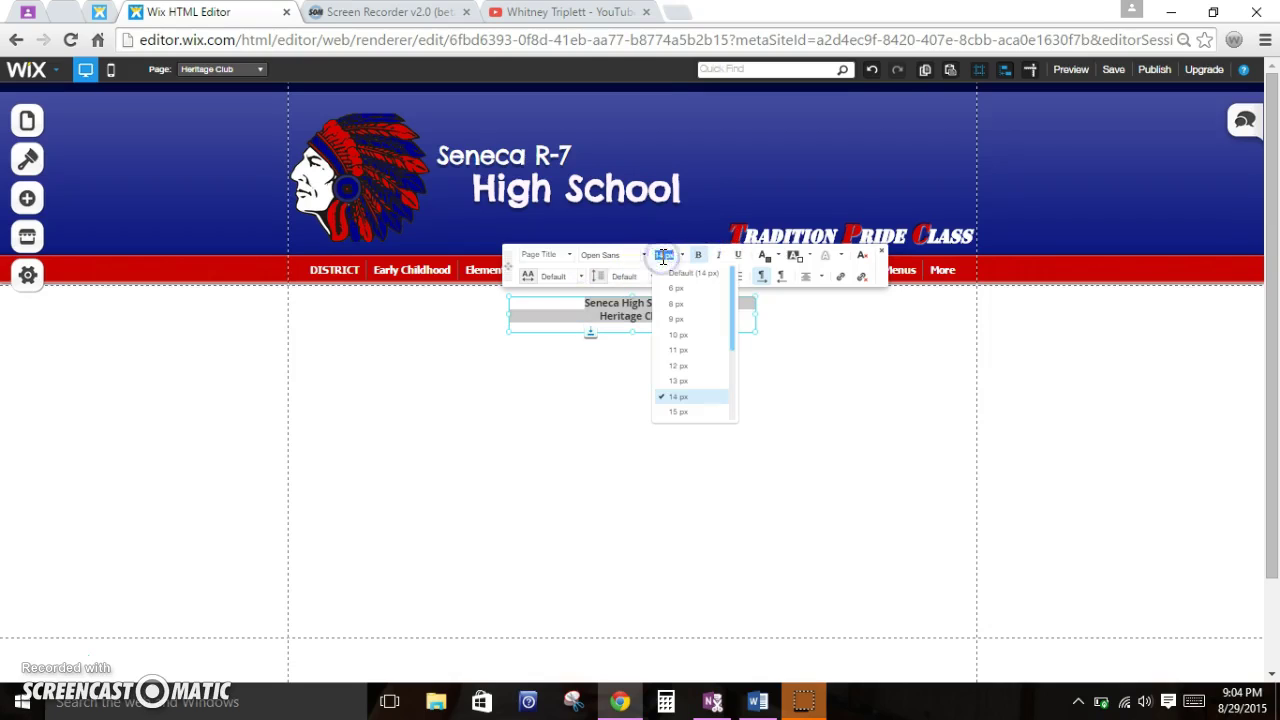
type("20")
key("Return")
left_click(673, 330)
triple_click(666, 330)
left_click(663, 255)
type("20")
key("Return")
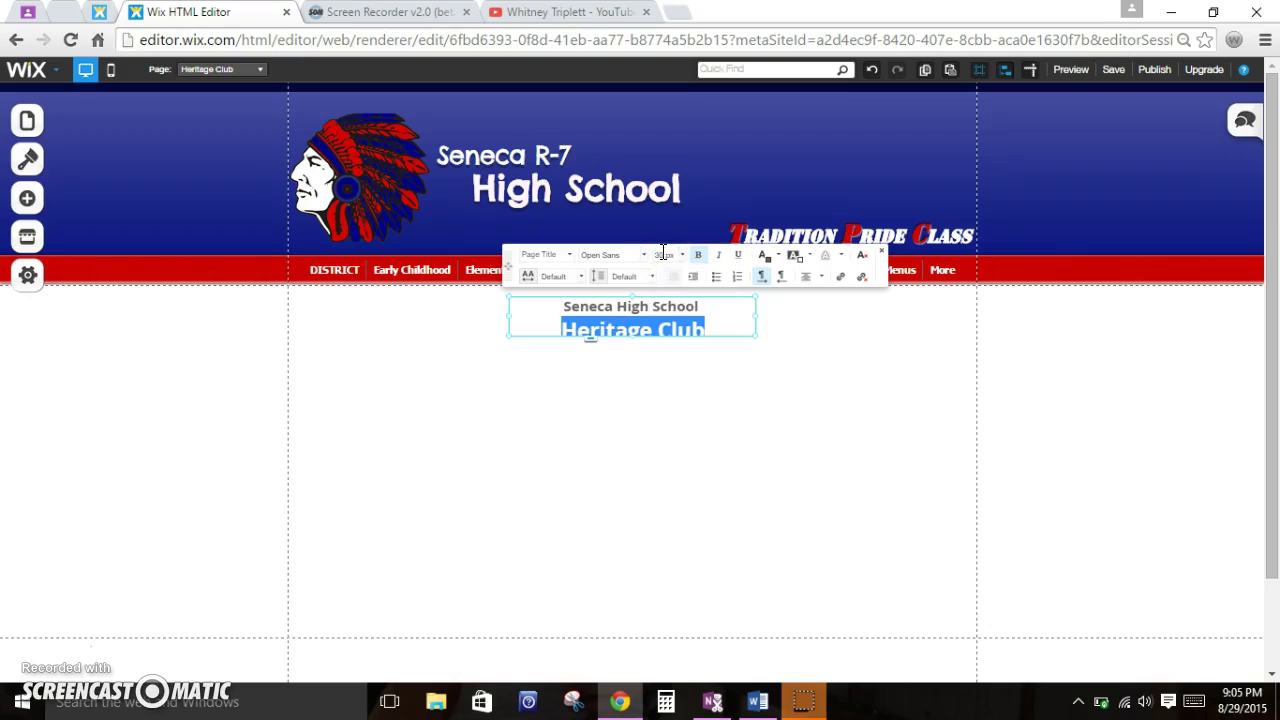
Step: Shrink the Seneca High School line to 15 px and colour it blue
triple_click(649, 307)
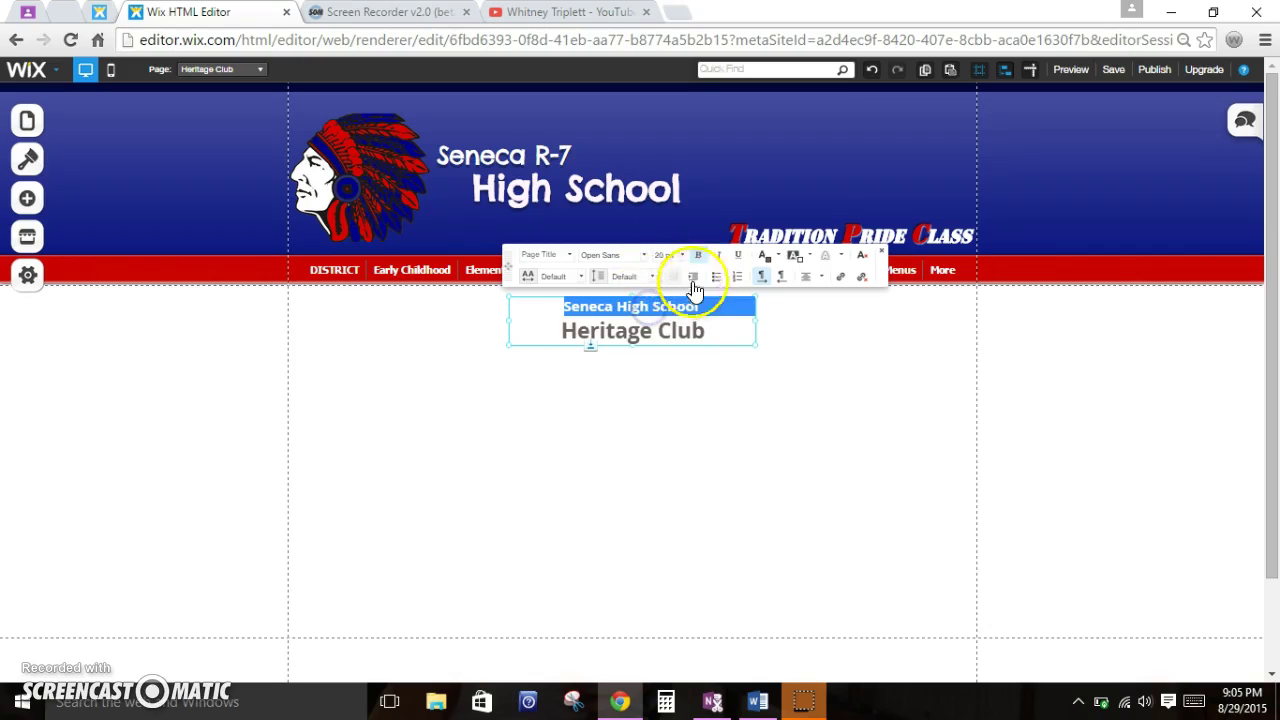
left_click(663, 255)
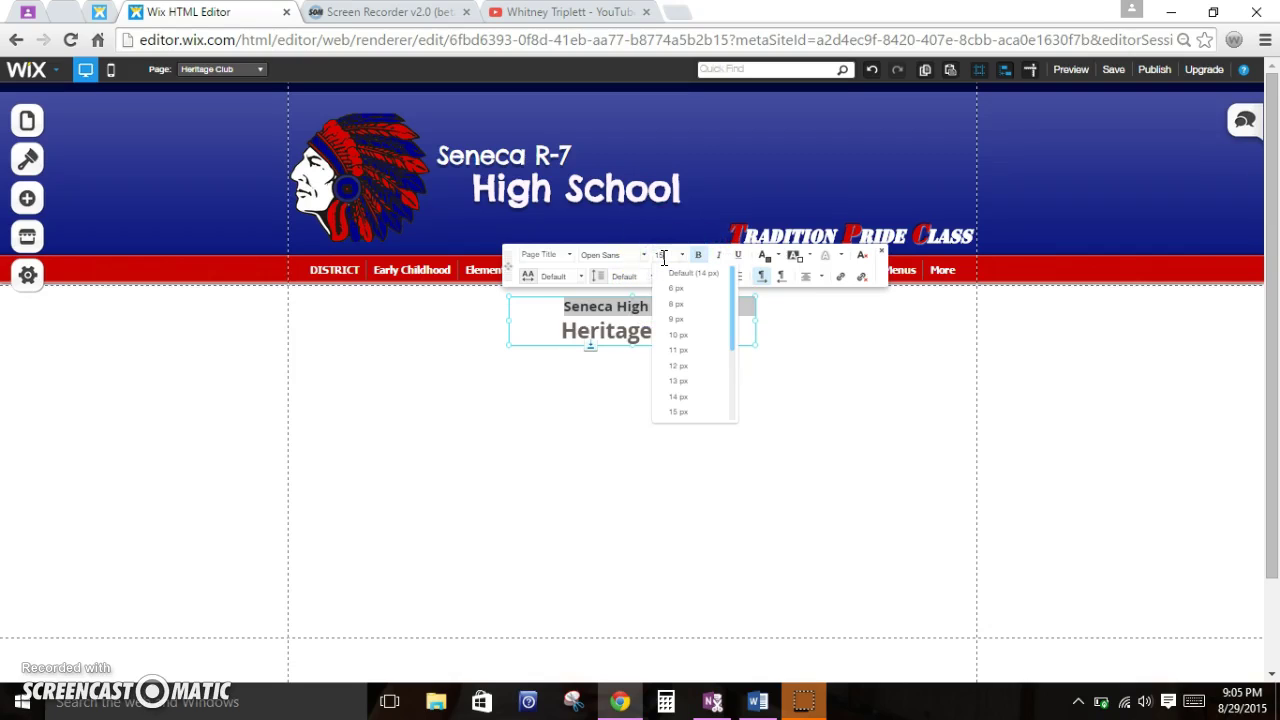
type("15")
key("Return")
left_click(777, 259)
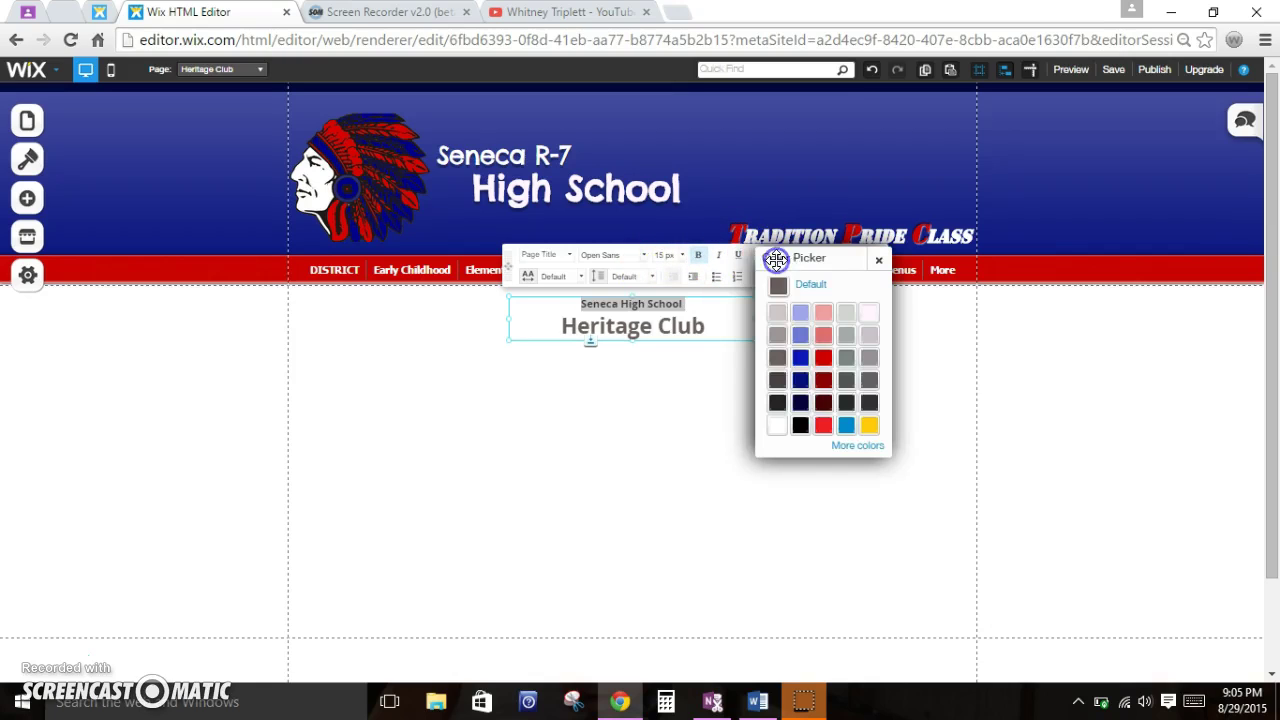
left_click(802, 358)
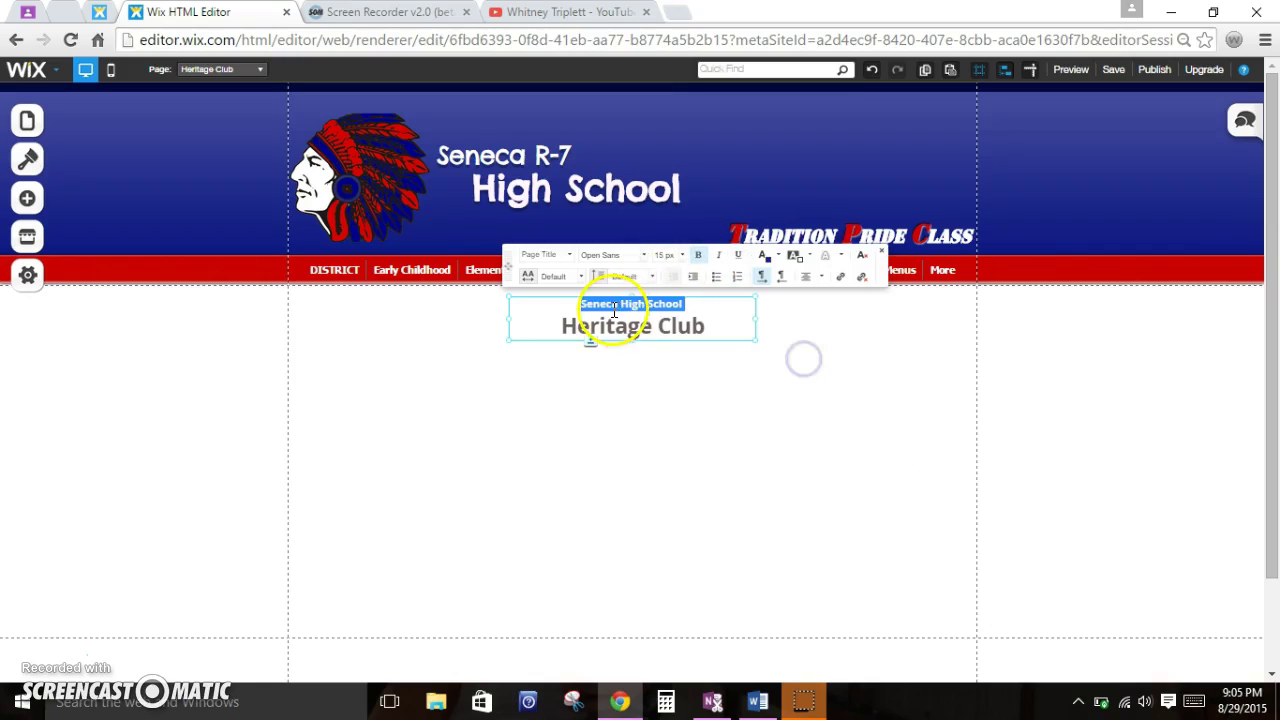
Step: Turn the Heritage Club line red
triple_click(617, 327)
left_click(763, 256)
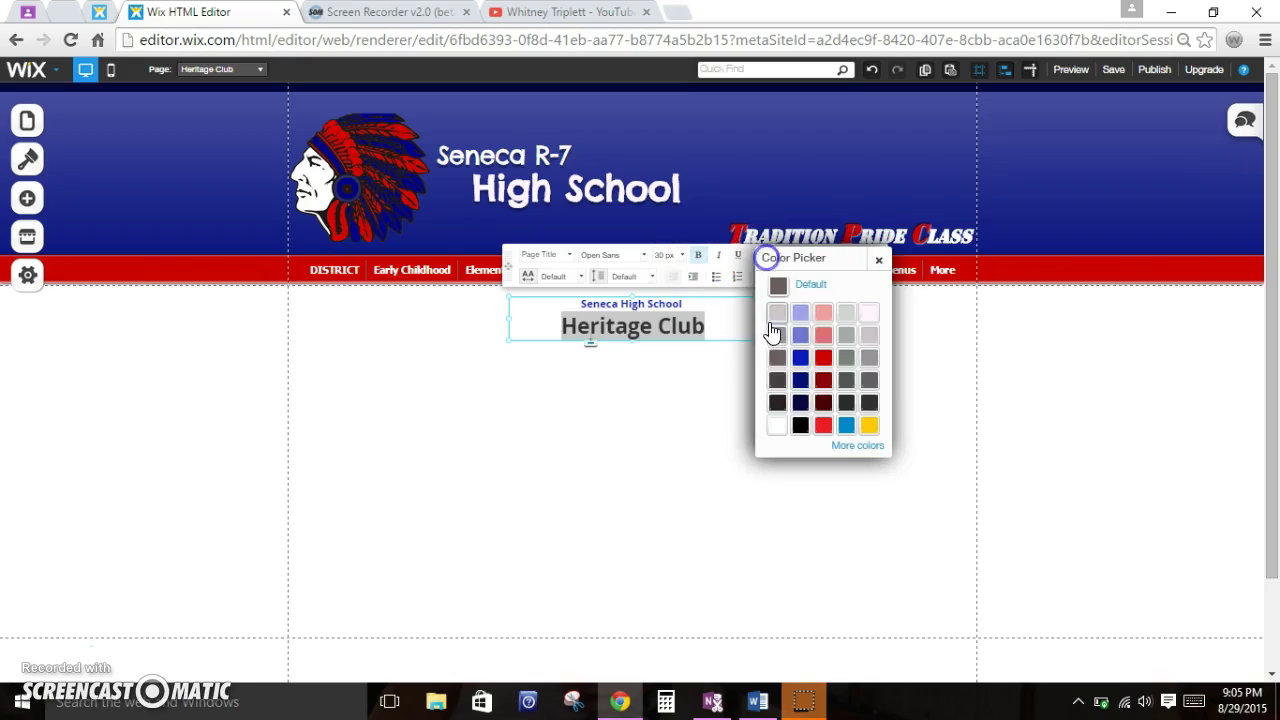
left_click(820, 360)
left_click(490, 486)
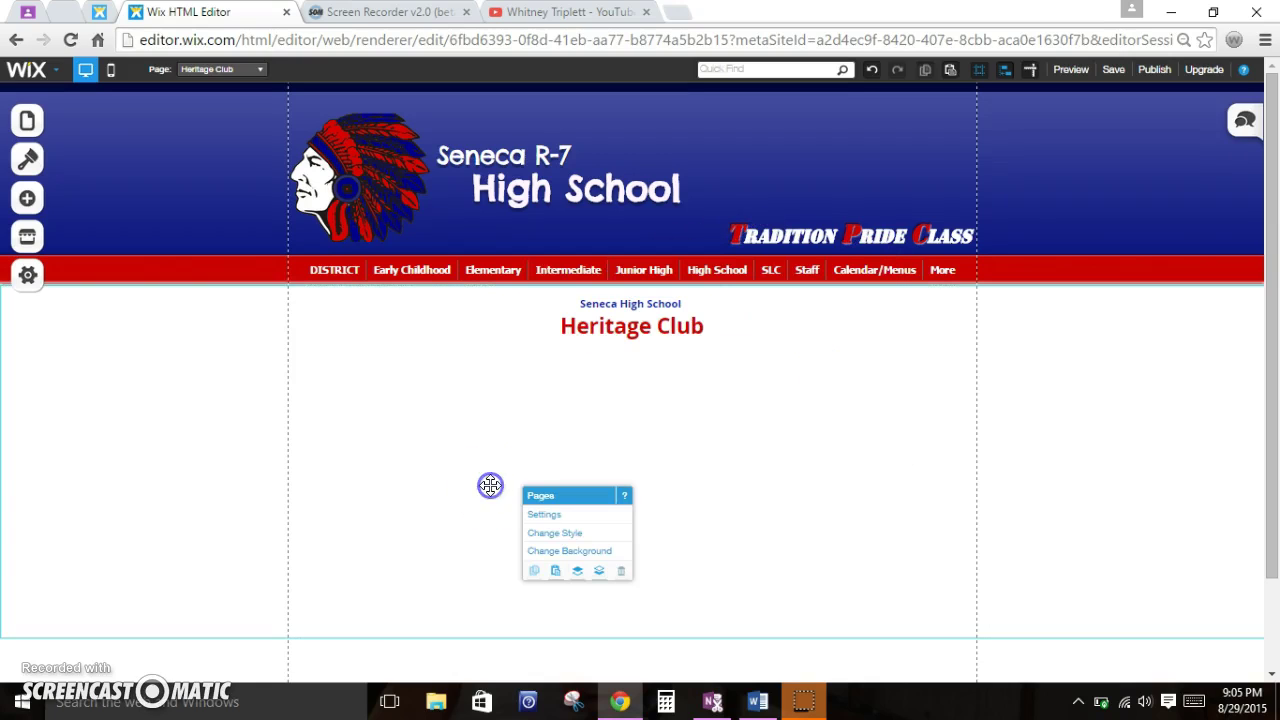
Step: Add a paragraph text box under the Heritage Club title and widen it to fit two lines
left_click(40, 197)
left_click(118, 220)
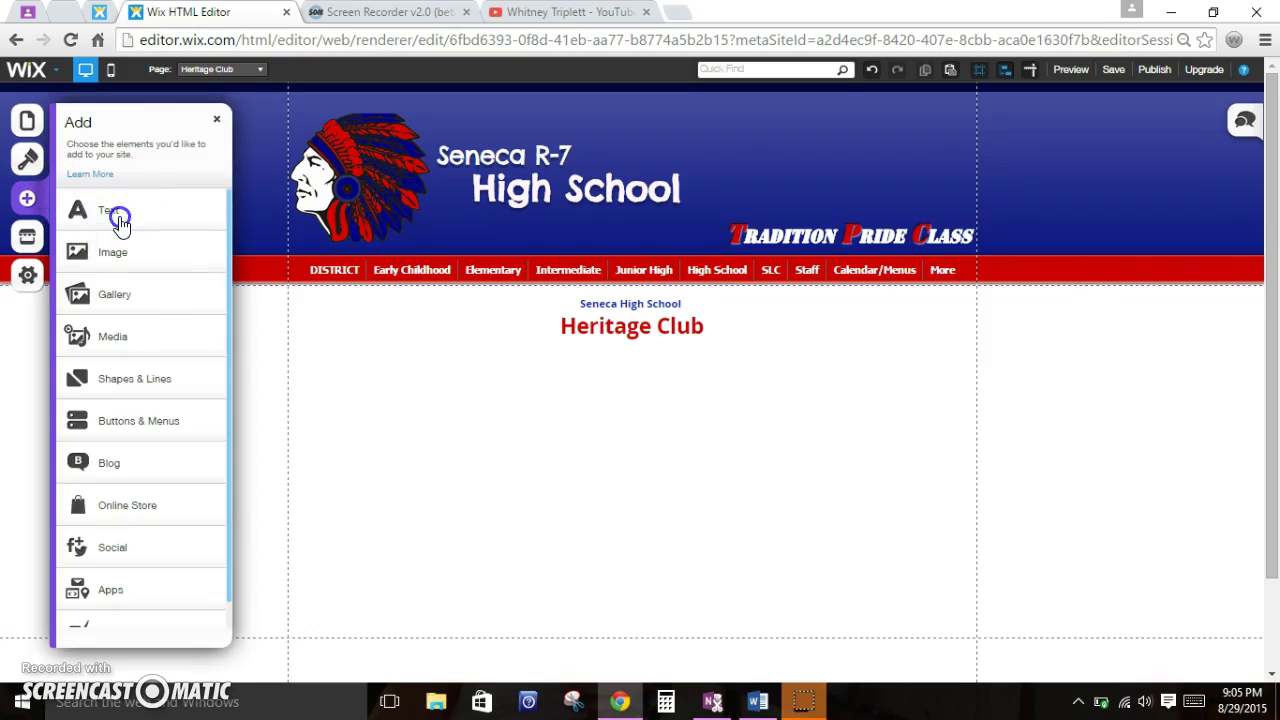
left_click(143, 277)
left_click_drag(561, 395, 520, 377)
left_click_drag(738, 372, 830, 366)
mouse_move(629, 366)
left_mouse_down()
mouse_move(469, 371)
mouse_move(611, 371)
left_mouse_up()
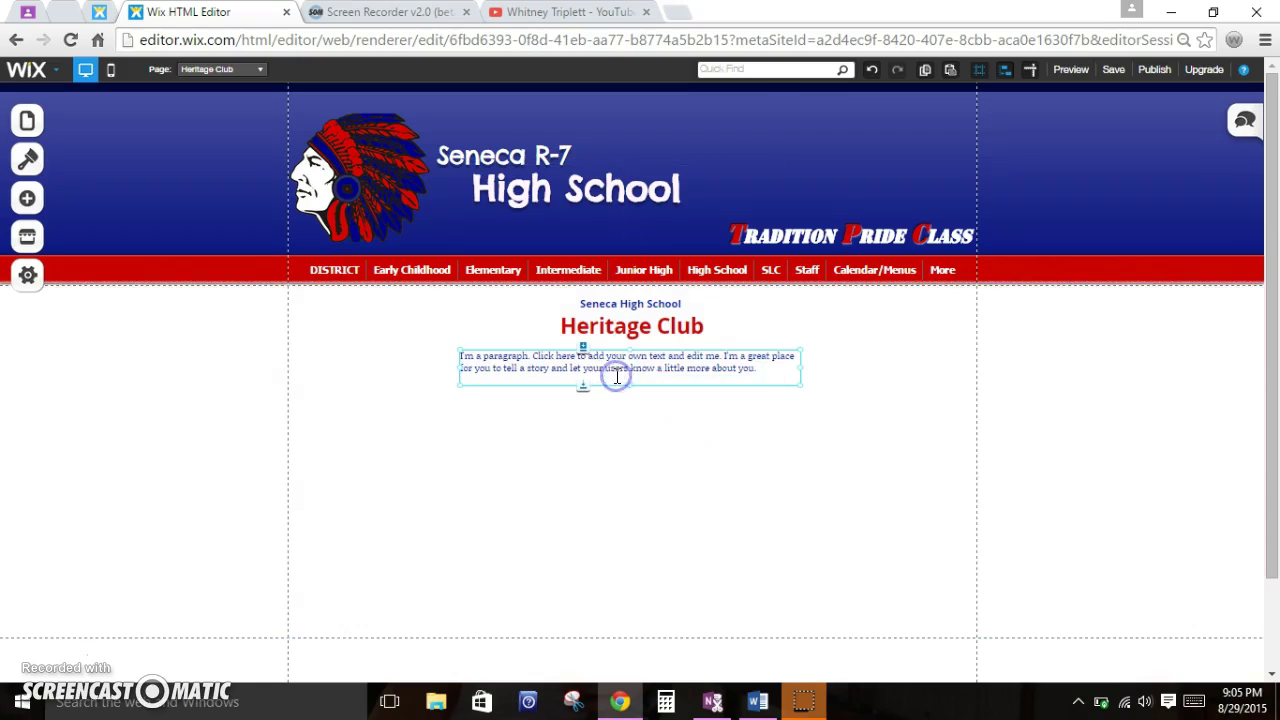
Step: Center-align the paragraph's text
double_click(611, 371)
left_click(766, 366)
triple_click(558, 357)
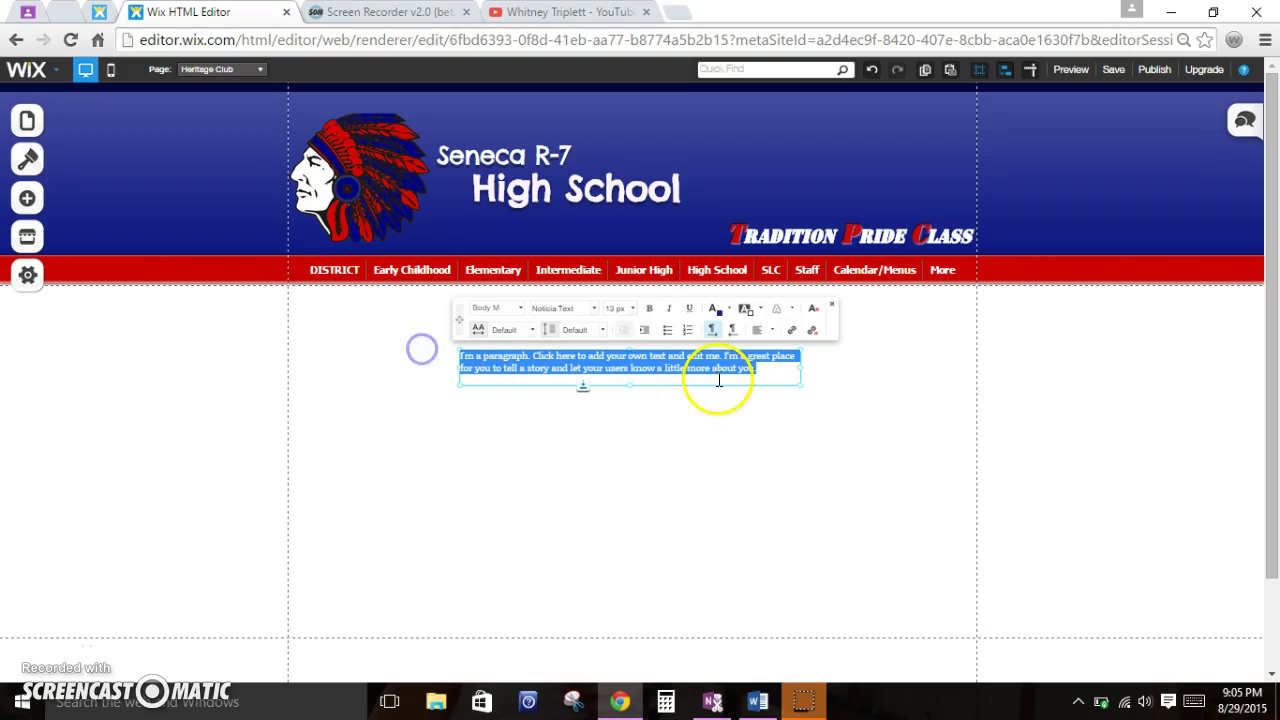
left_click(763, 331)
left_click(773, 345)
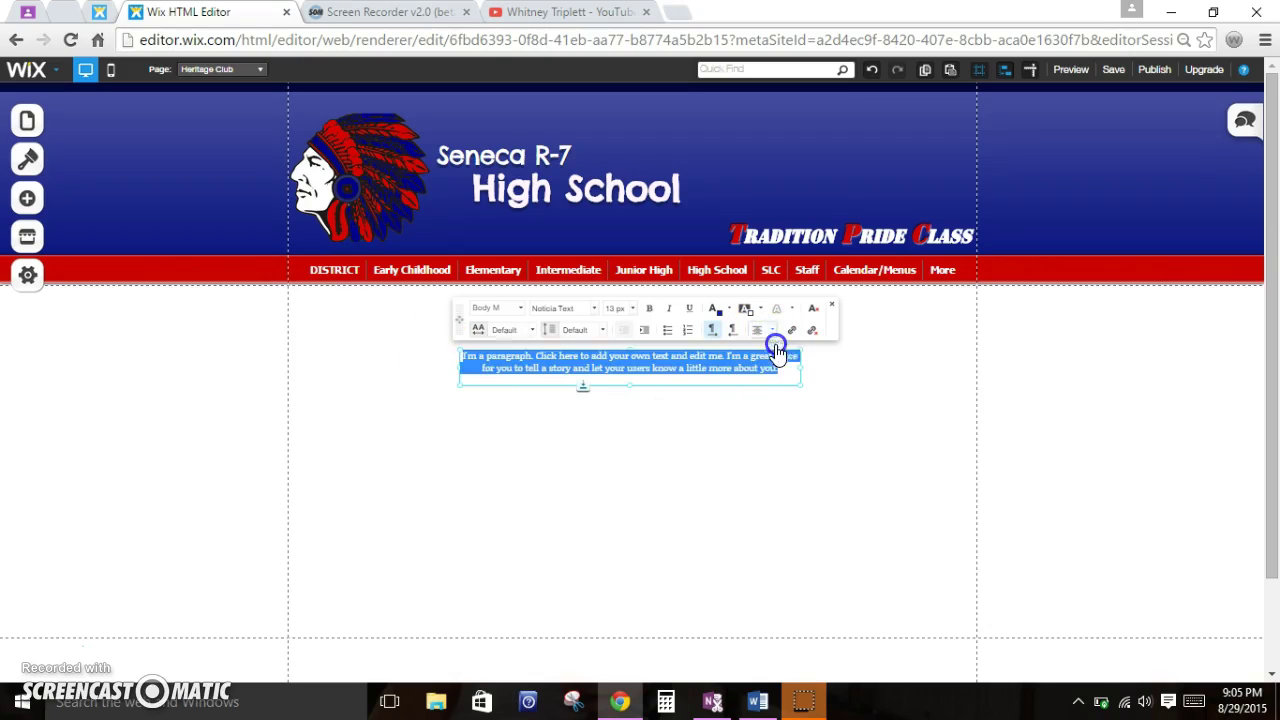
left_click(642, 508)
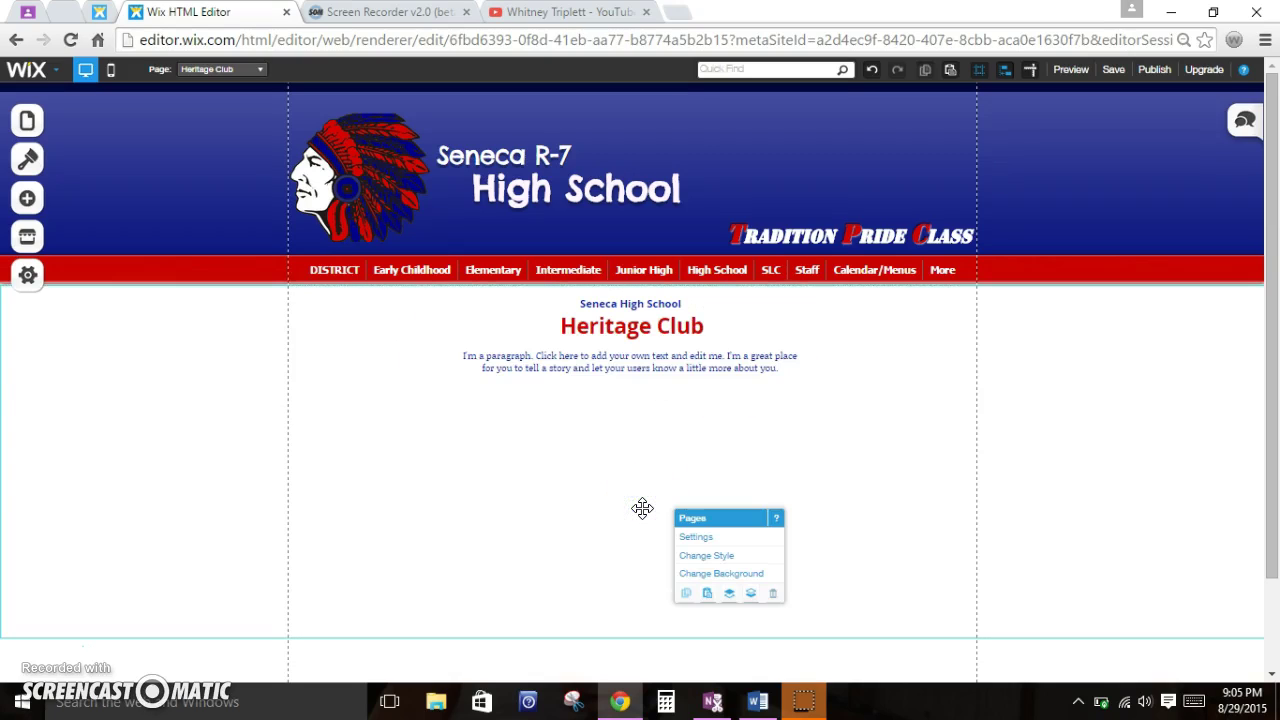
Step: Undo the oversized move and resize so the paragraph stays centred beneath the title
left_click_drag(571, 357, 416, 364)
left_click_drag(646, 387, 958, 624)
double_click(723, 410)
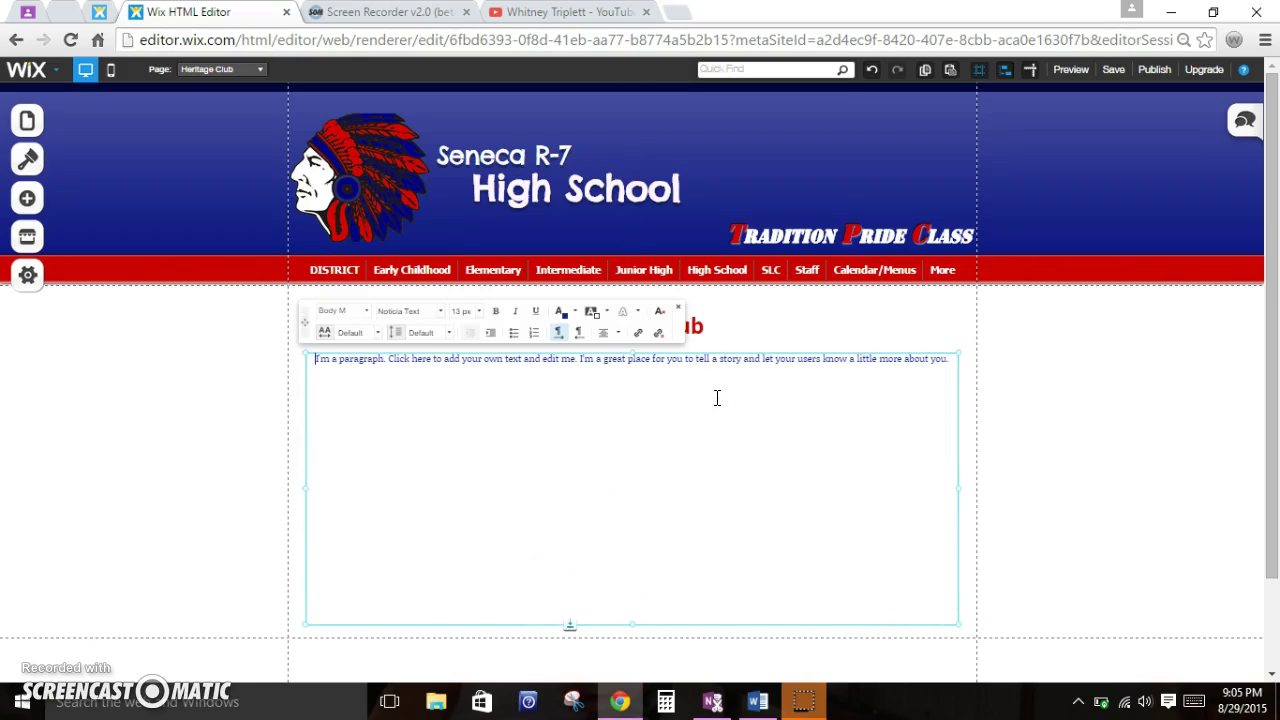
left_click(994, 351)
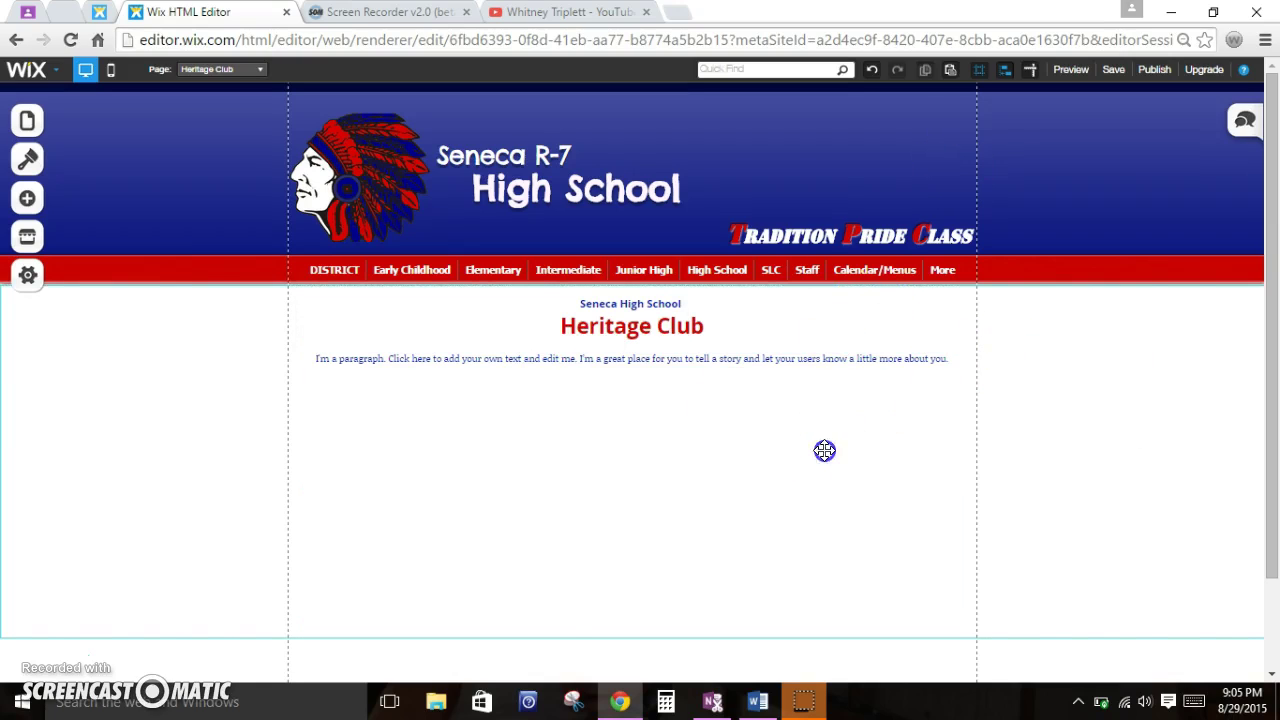
left_click(875, 81)
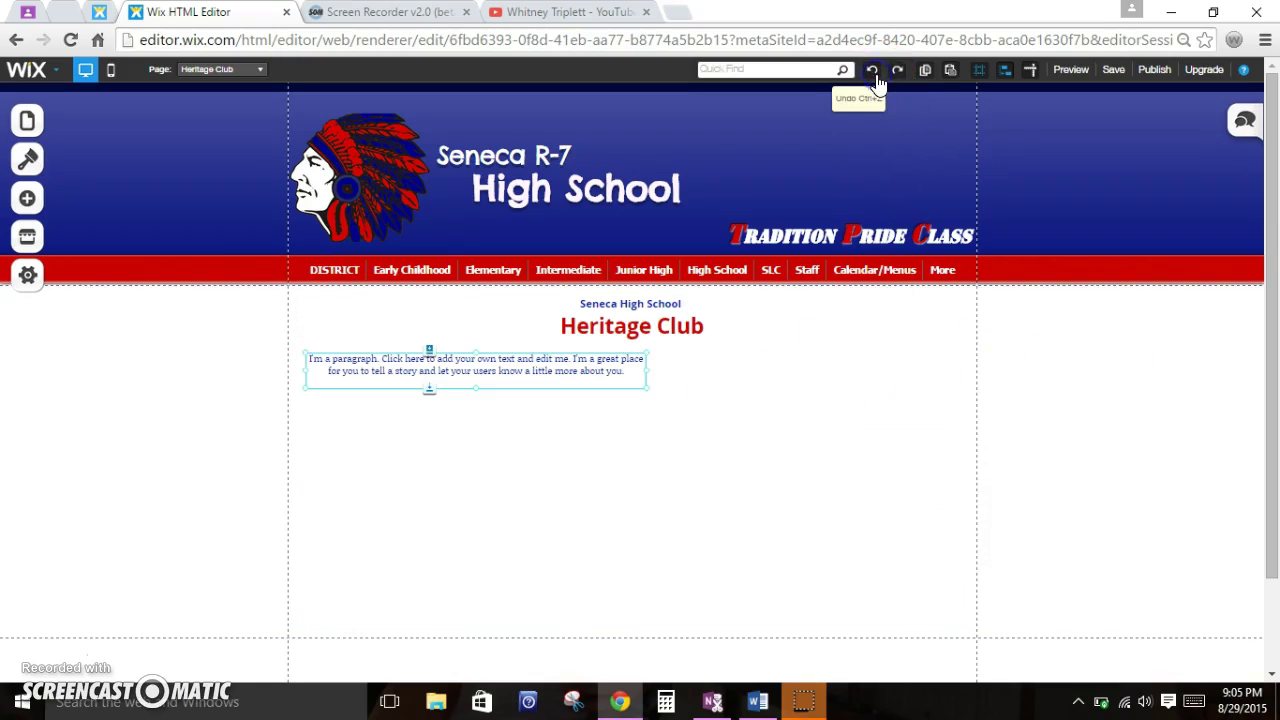
left_click(875, 81)
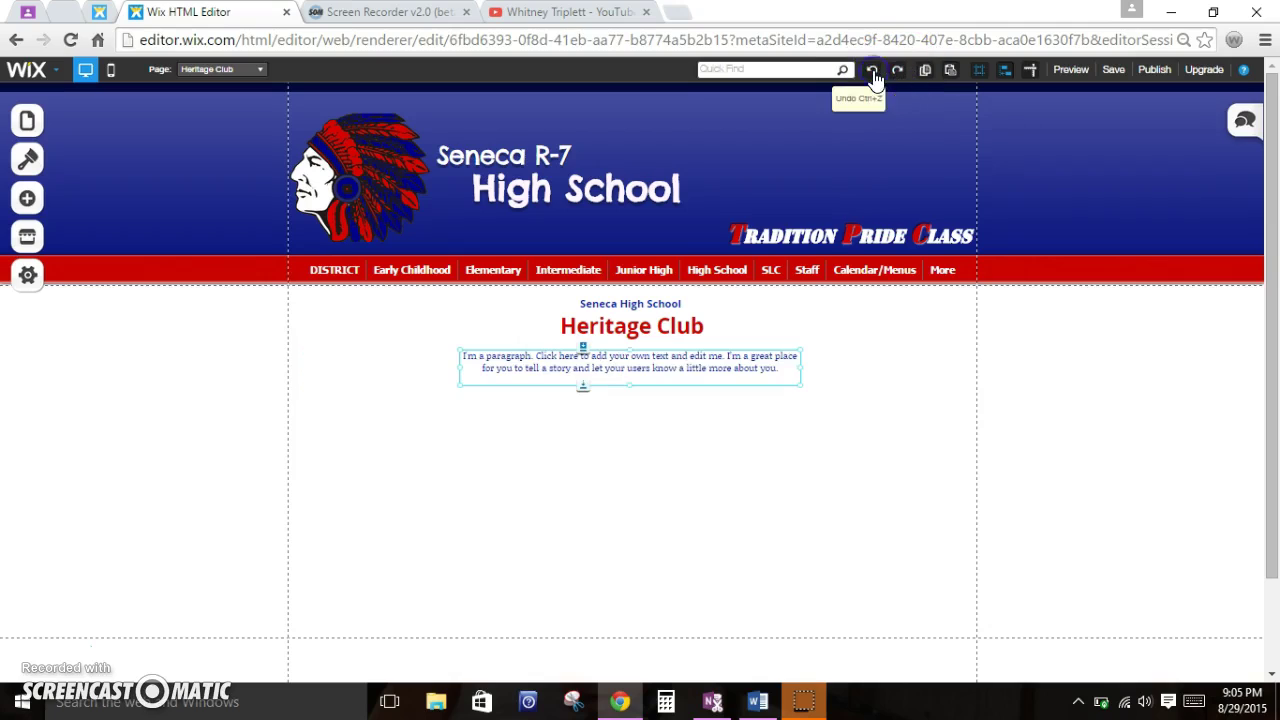
left_click(595, 490)
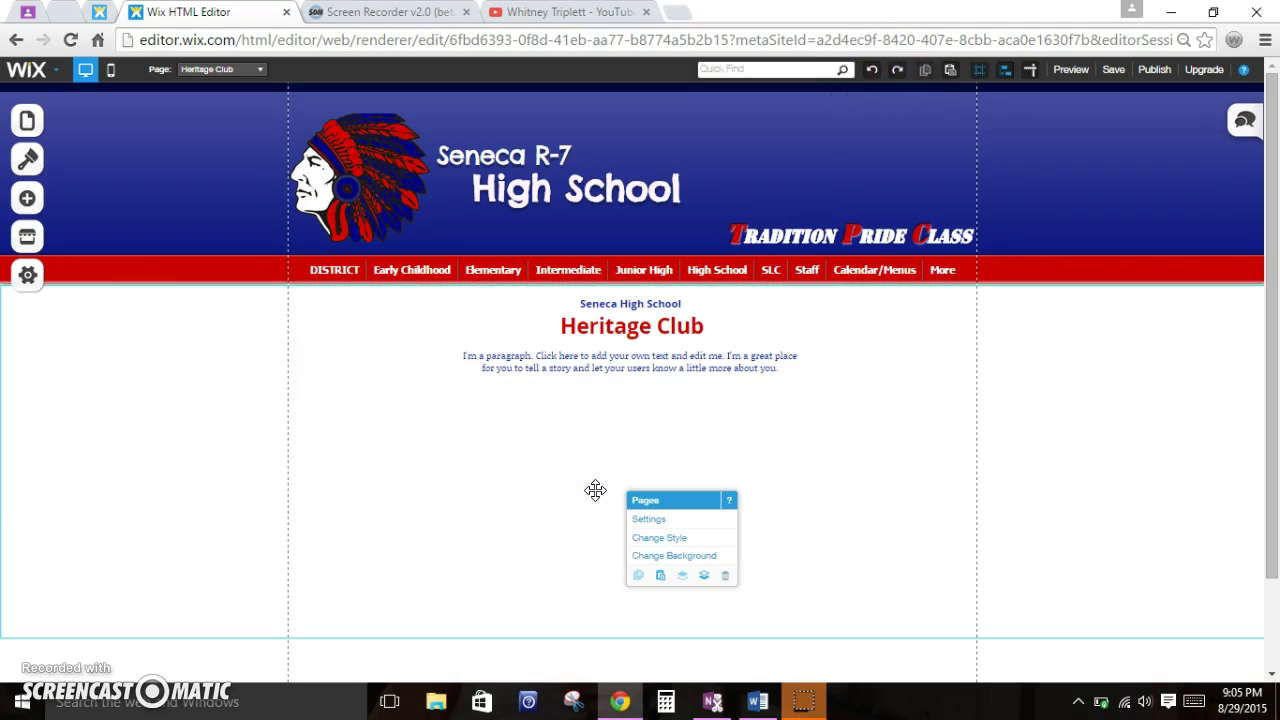
left_click(571, 451)
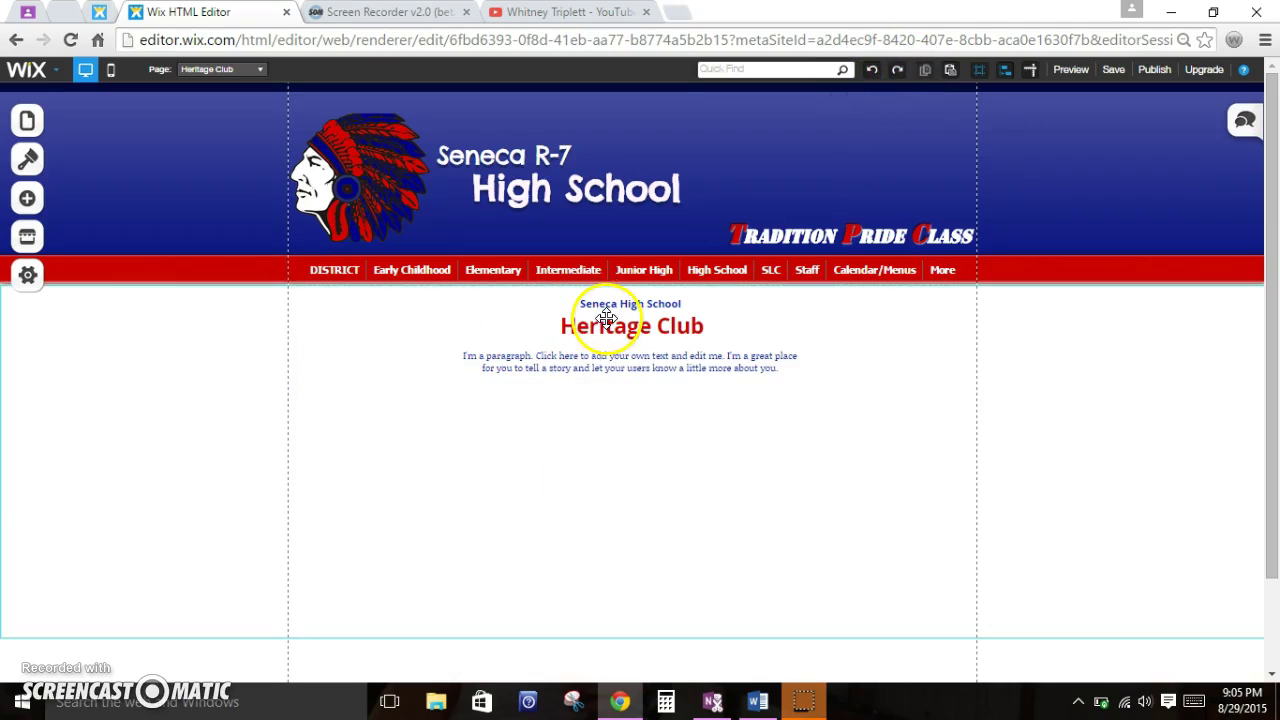
left_click(26, 198)
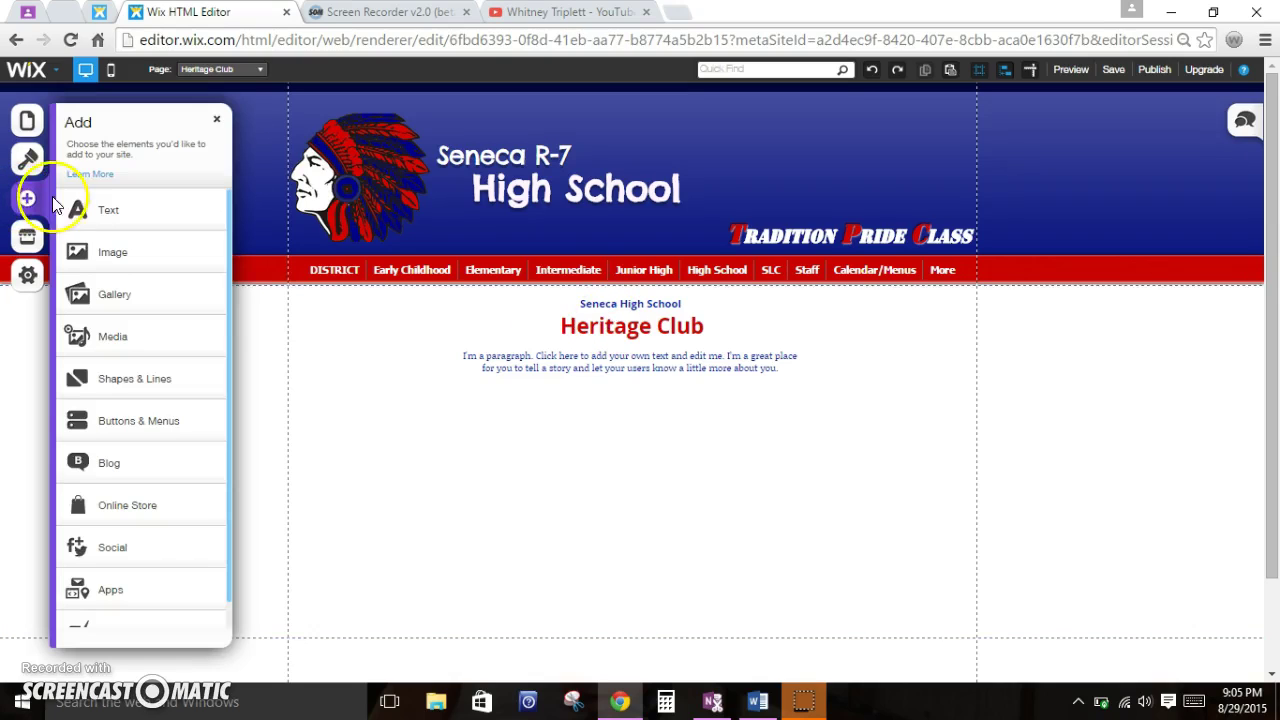
Step: Insert a Slideshow gallery showing the Water Droplets image and drag it below the paragraph
left_click(102, 264)
left_click(105, 262)
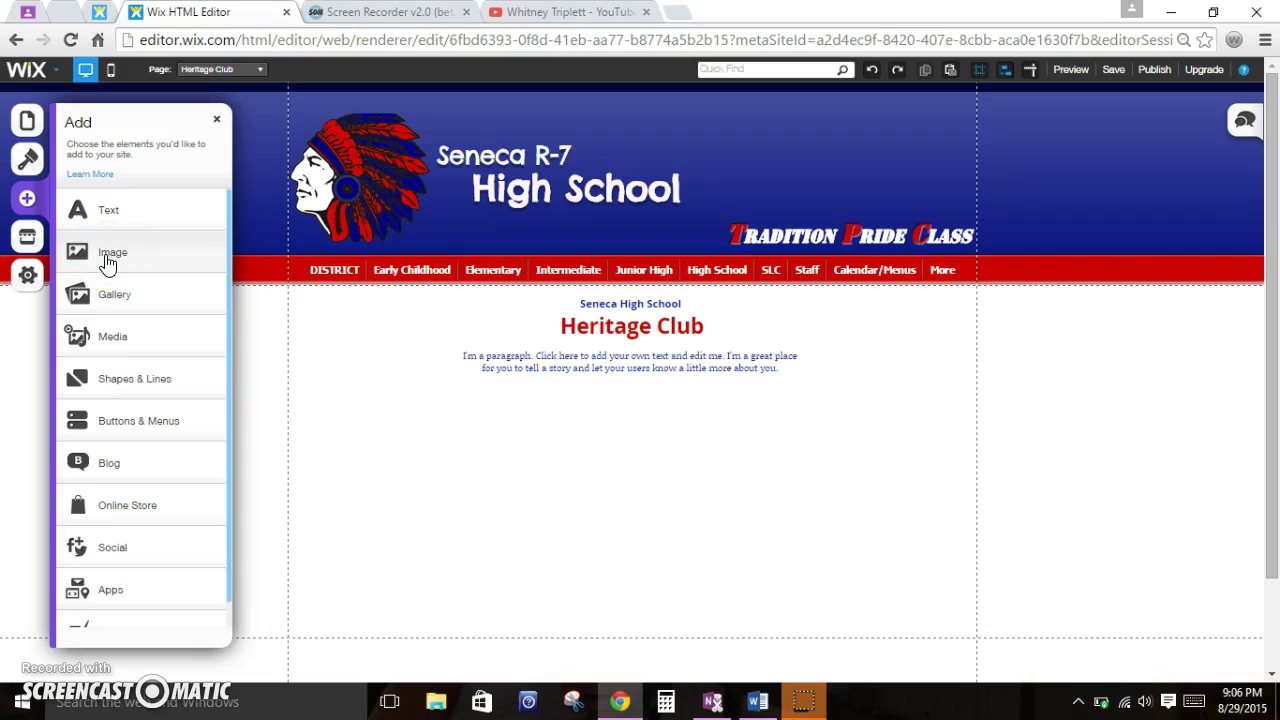
left_click(129, 288)
left_click(130, 294)
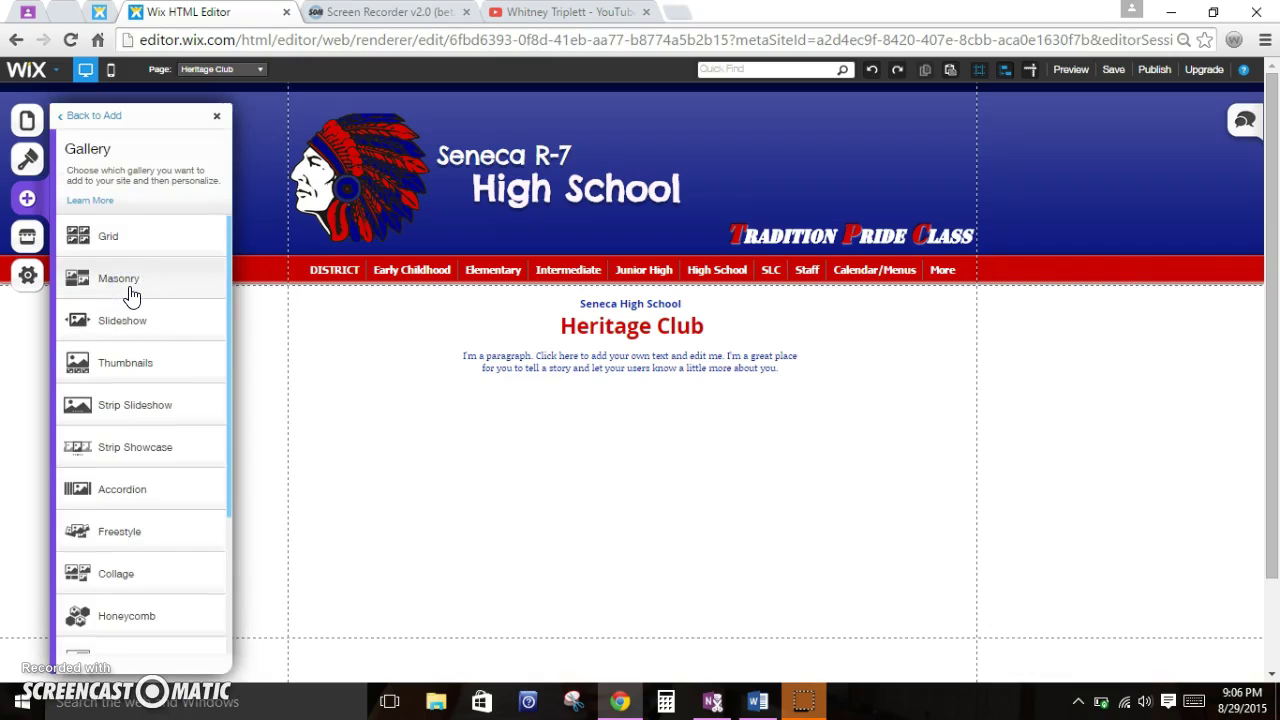
left_click(130, 315)
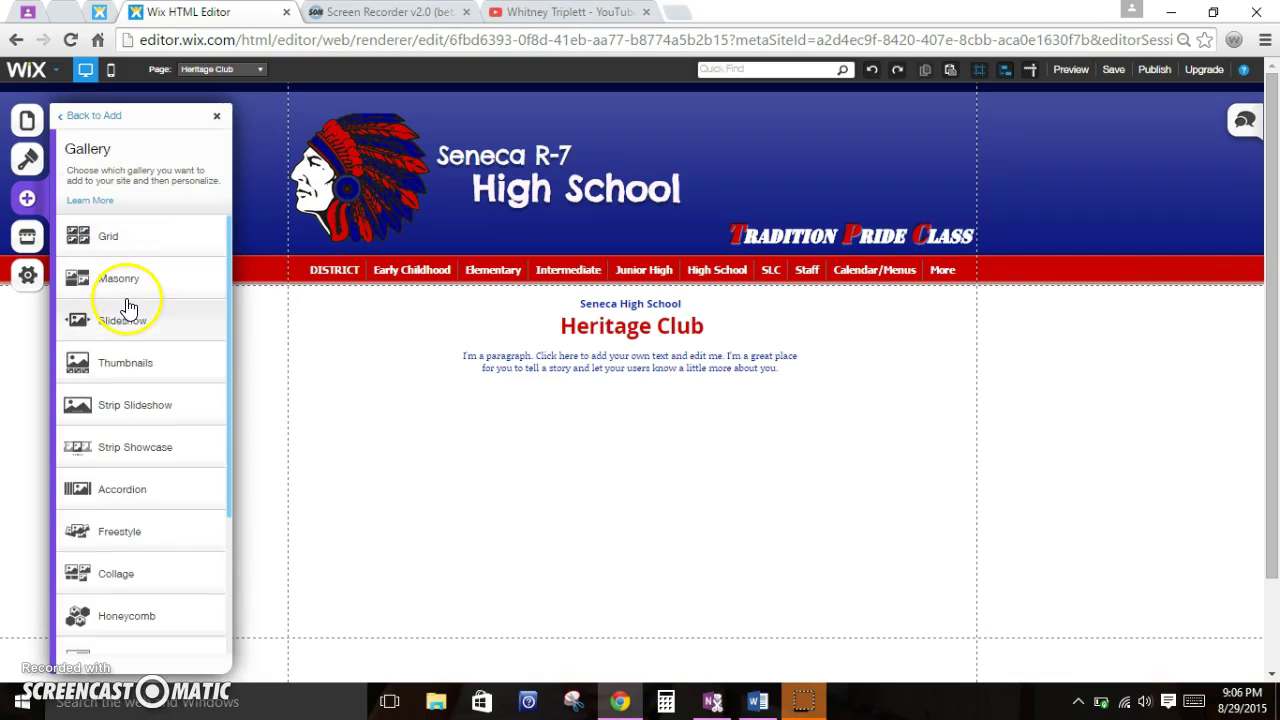
left_click(136, 350)
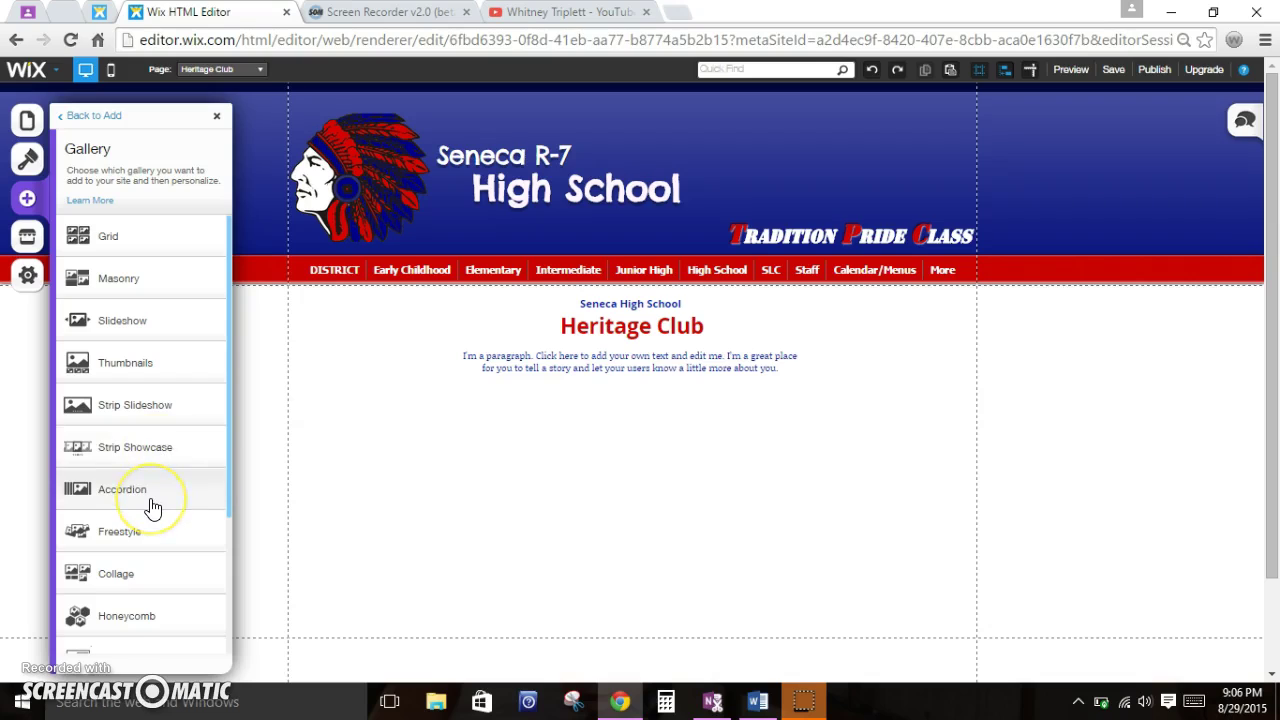
scroll(152, 508, "down", 3)
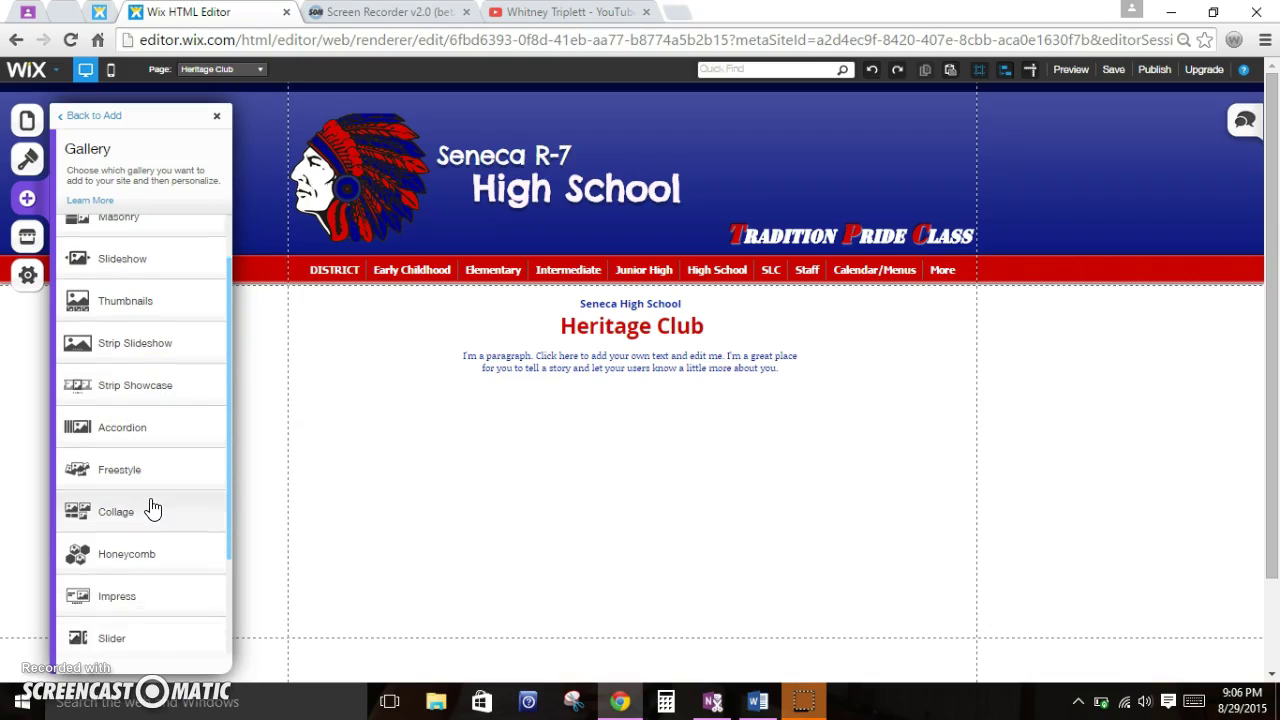
left_click(168, 488)
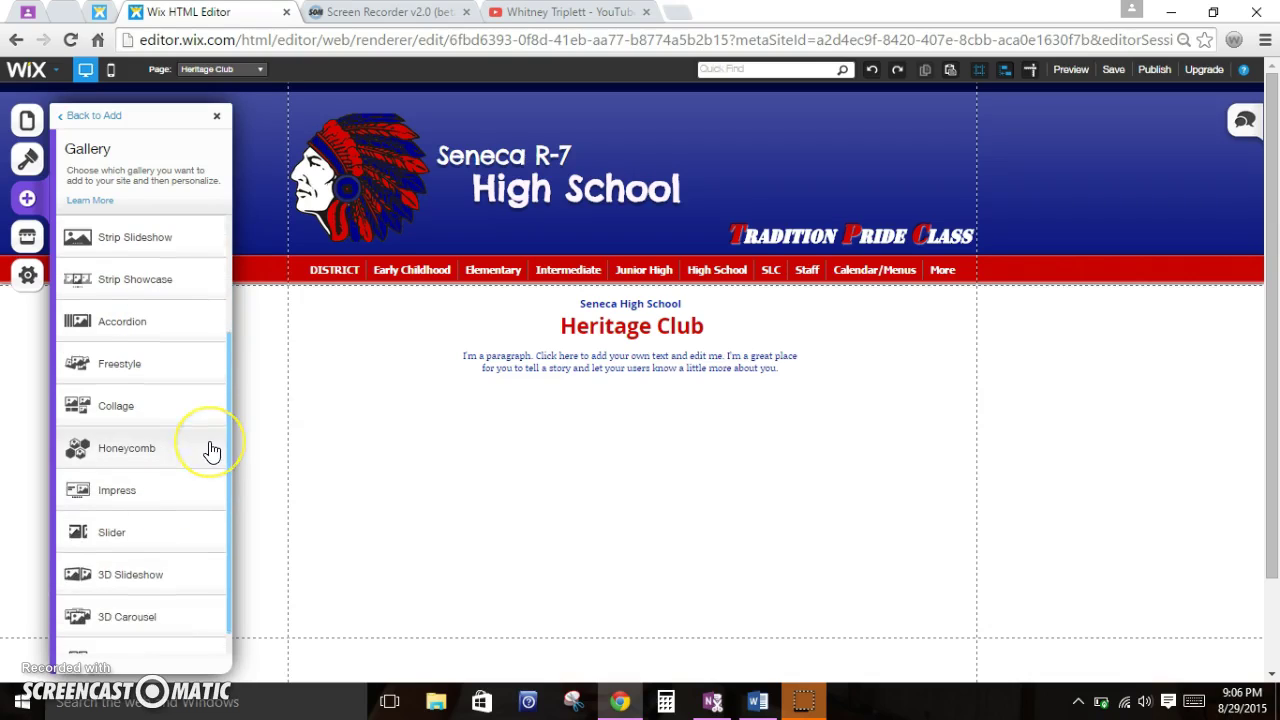
scroll(212, 452, "up", 3)
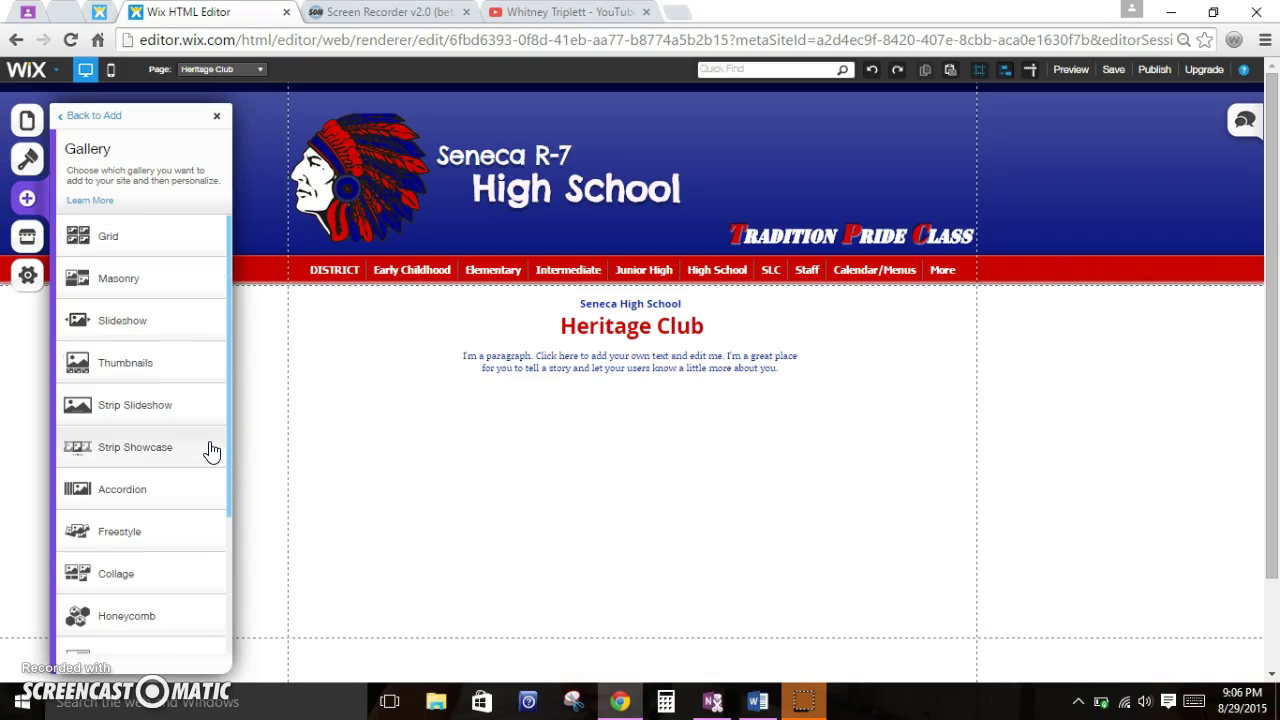
left_click(136, 322)
left_click(551, 349)
left_click_drag(663, 394, 632, 503)
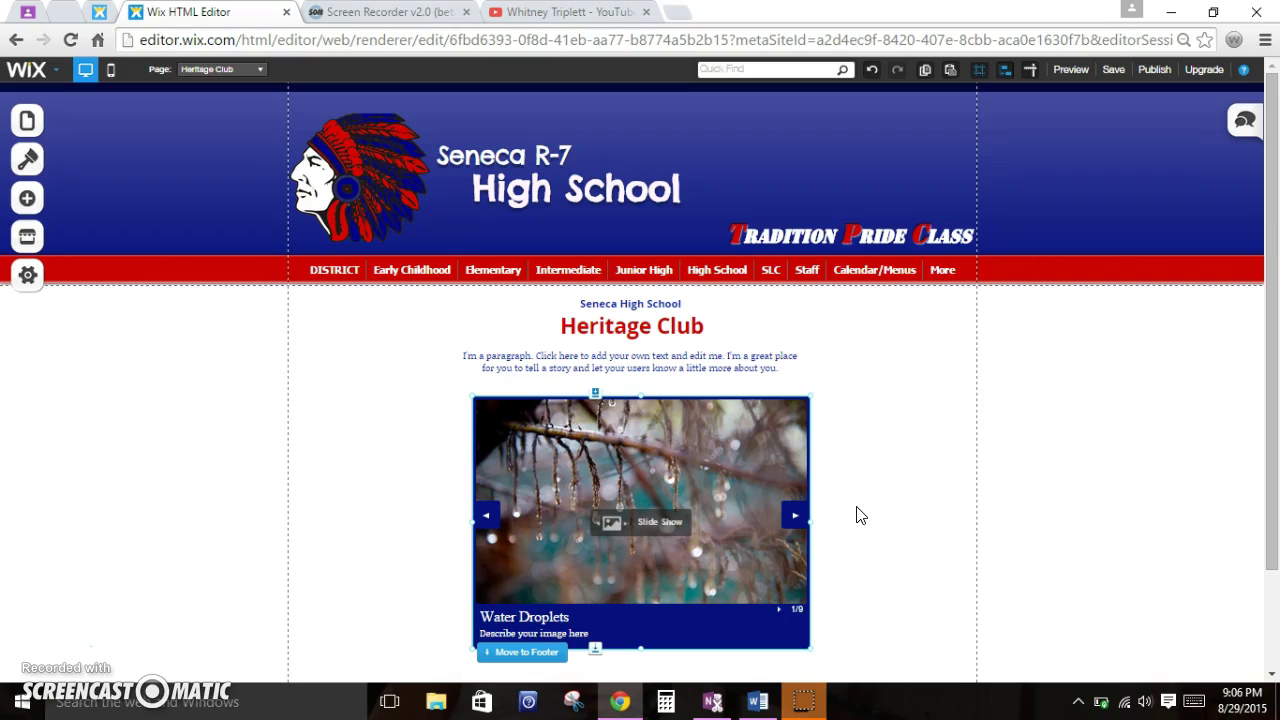
Step: Enlarge the slideshow from its corner and centre it beneath the paragraph
left_click(27, 198)
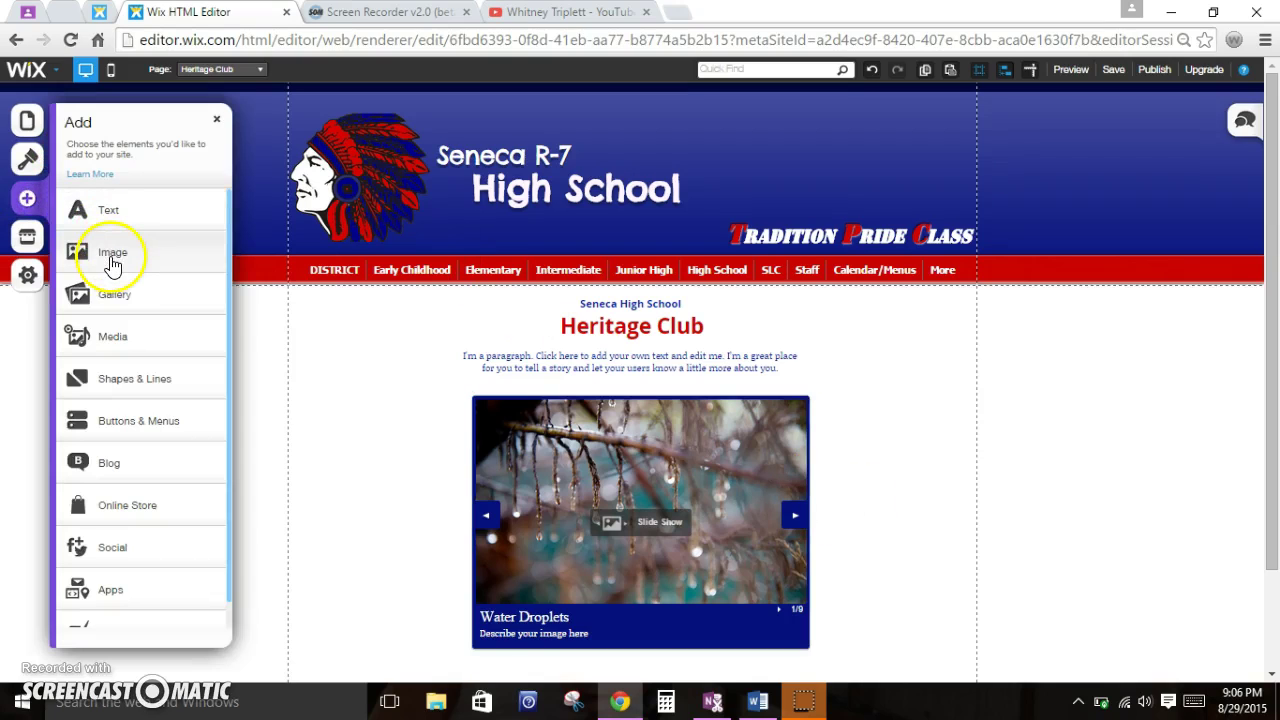
left_click(314, 357)
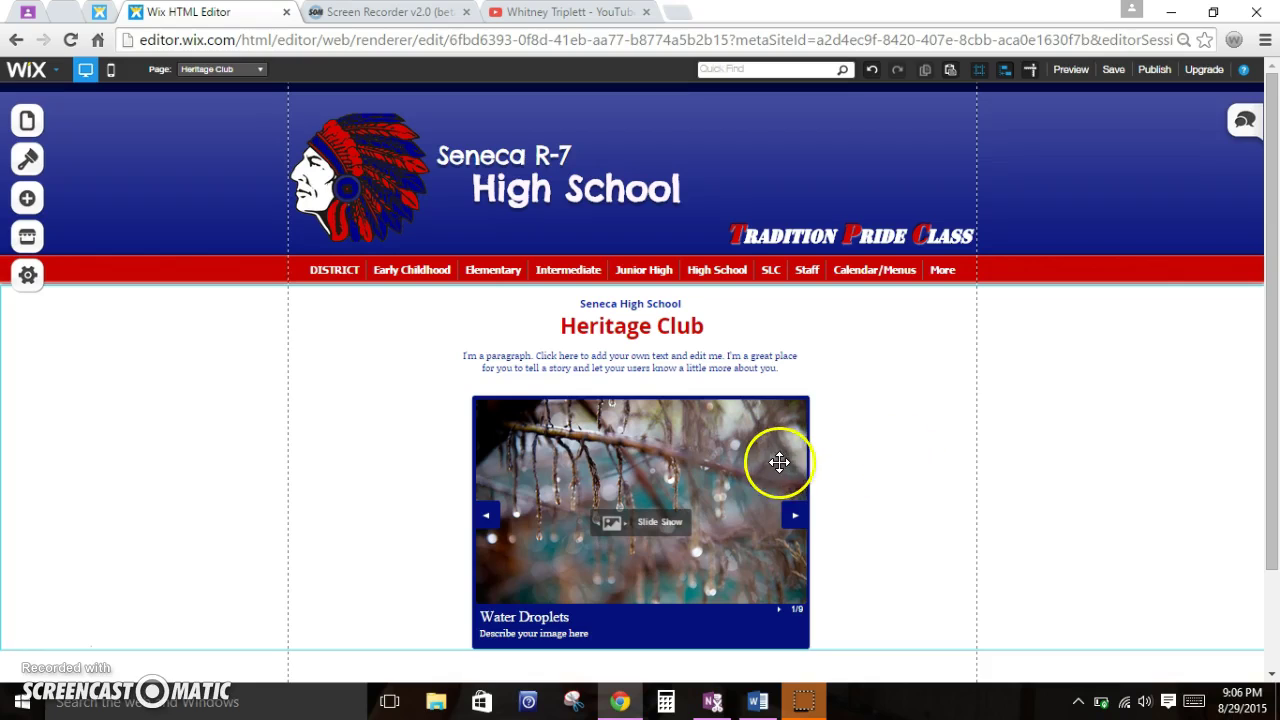
scroll(738, 467, "down", 2)
scroll(738, 467, "up", 1)
scroll(738, 467, "down", 1)
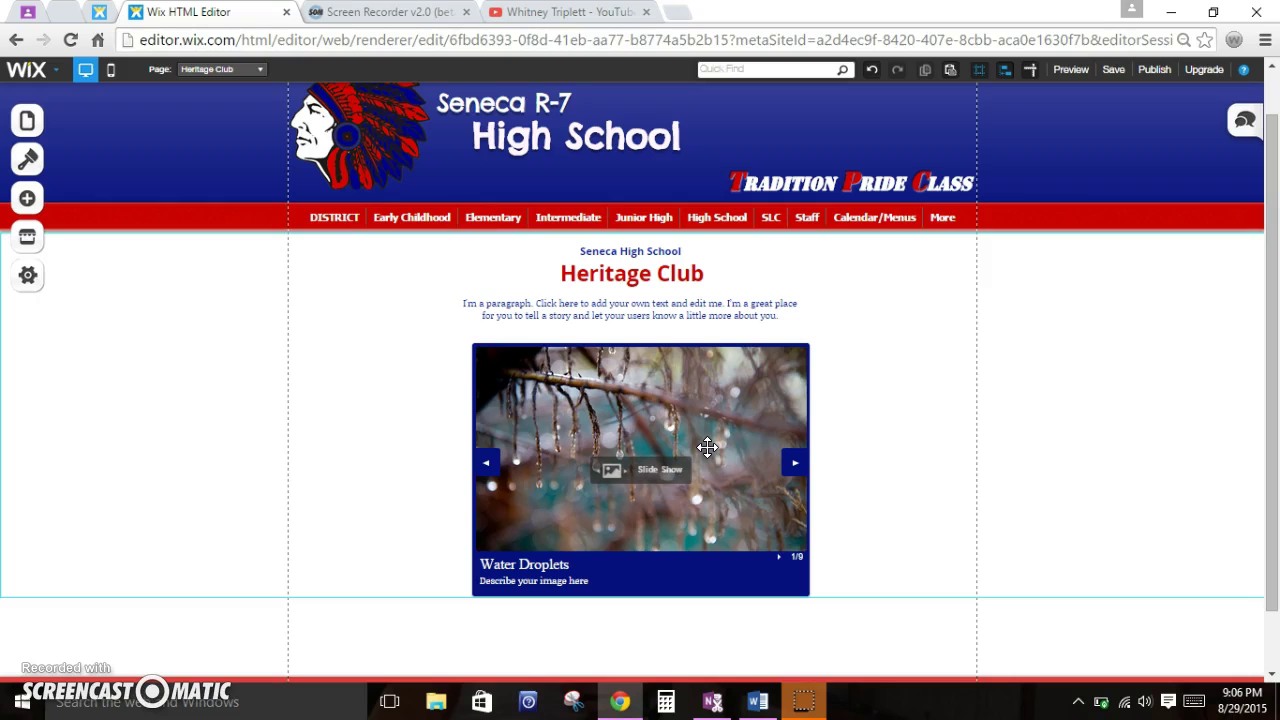
mouse_move(659, 404)
left_mouse_down()
mouse_move(707, 406)
mouse_move(666, 404)
left_mouse_up()
left_click_drag(816, 596, 871, 625)
left_click(1000, 552)
left_click_drag(763, 492, 720, 490)
left_click(637, 456)
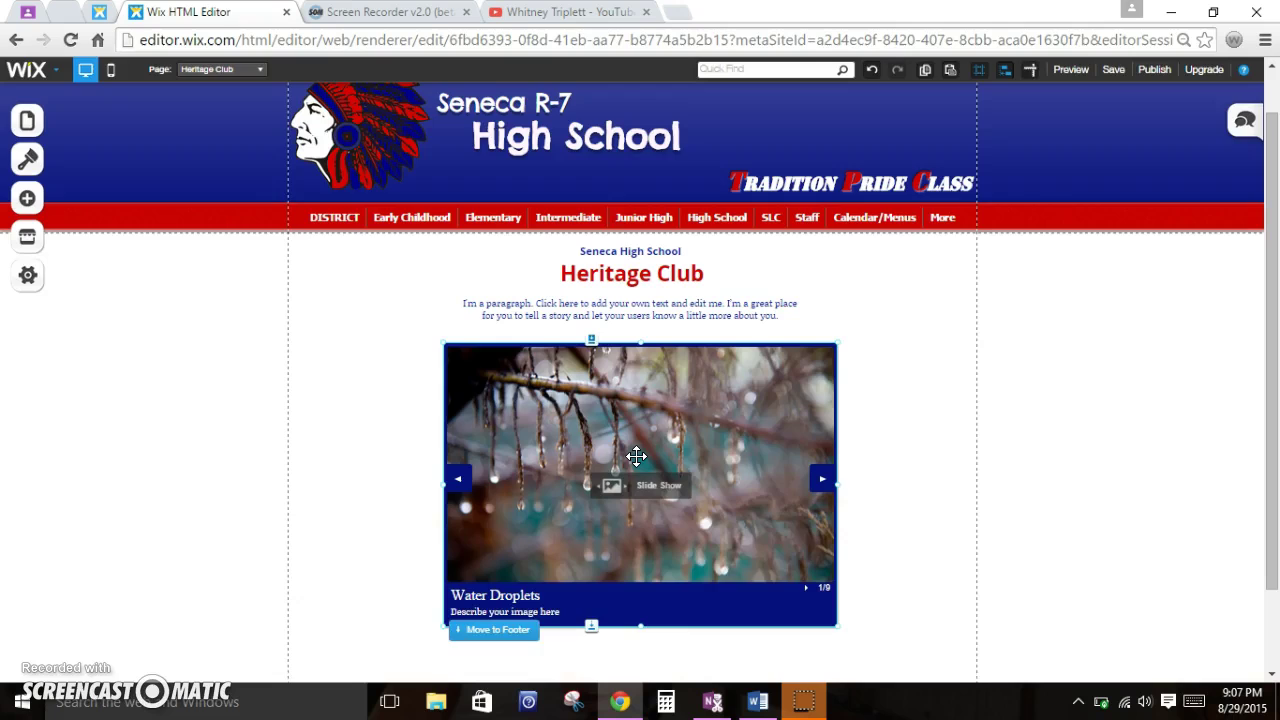
left_click(636, 456)
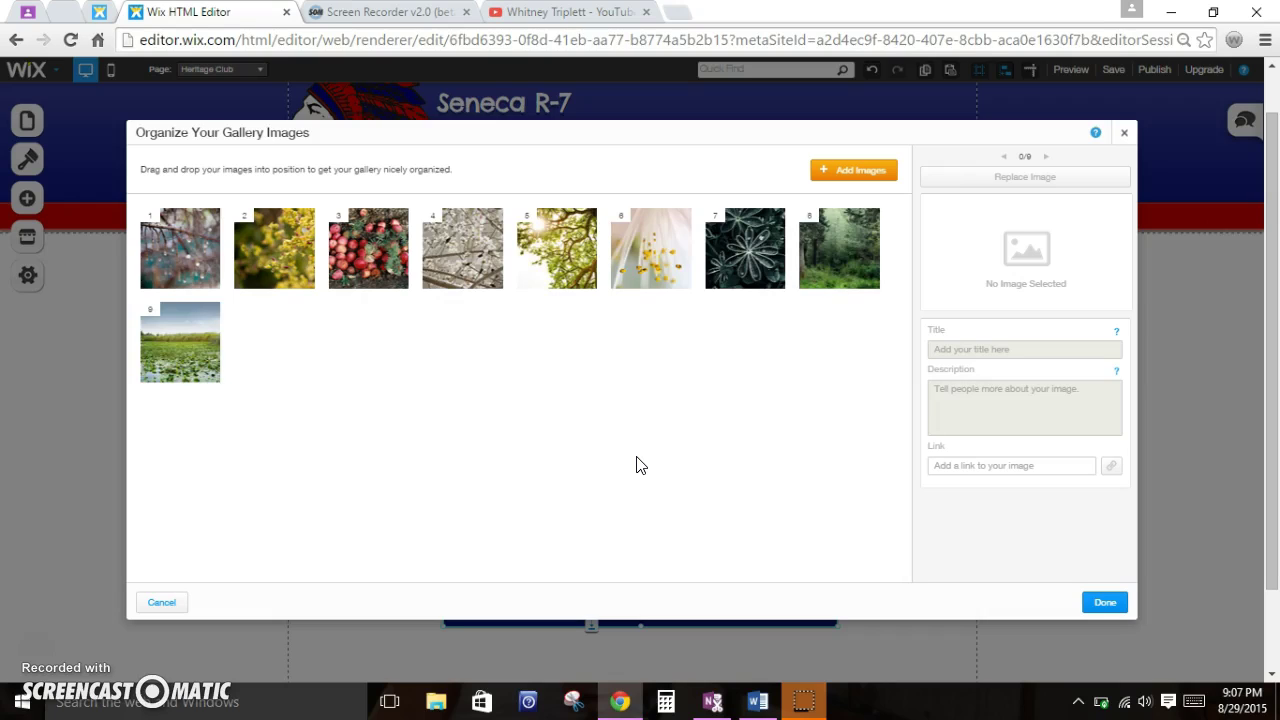
Step: Trash every sample picture, including Cherry Blossom, Ray of Light and Bloom, then choose Add Images
left_click(209, 283)
left_click(209, 283)
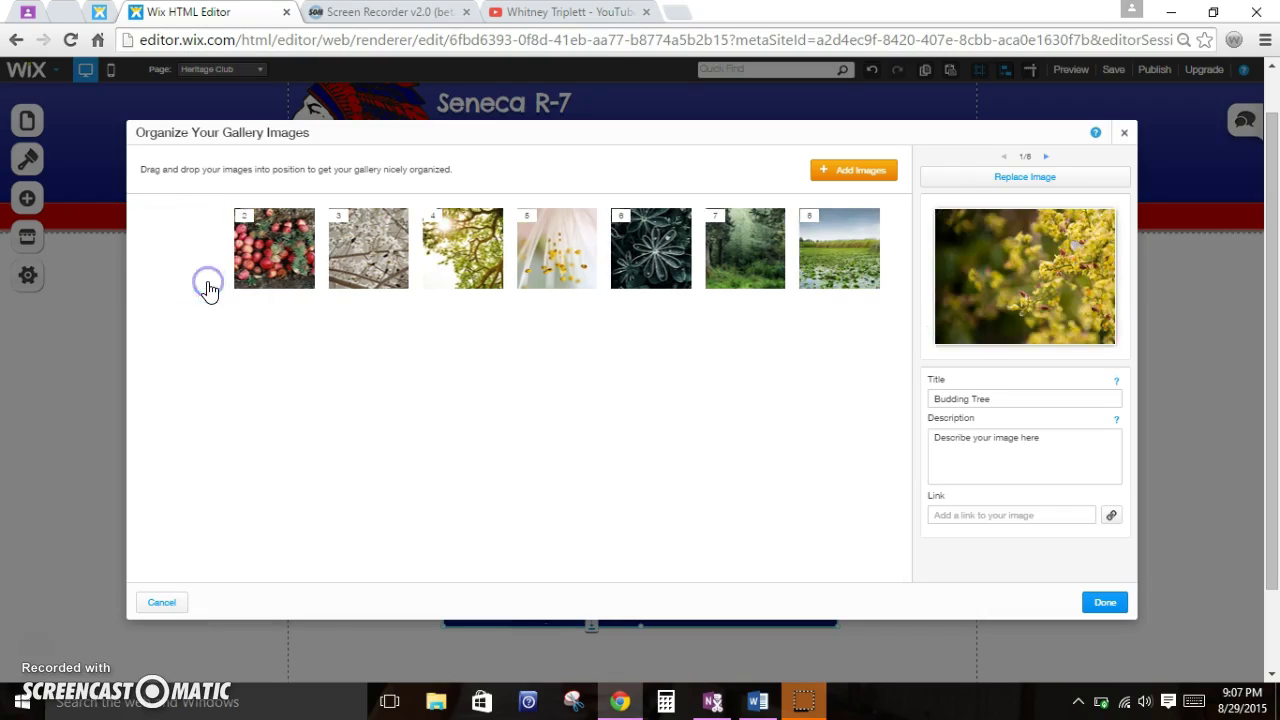
left_click(209, 283)
left_click(209, 283)
left_click(209, 283)
left_click(209, 283)
left_click(209, 283)
left_click(209, 283)
left_click(209, 283)
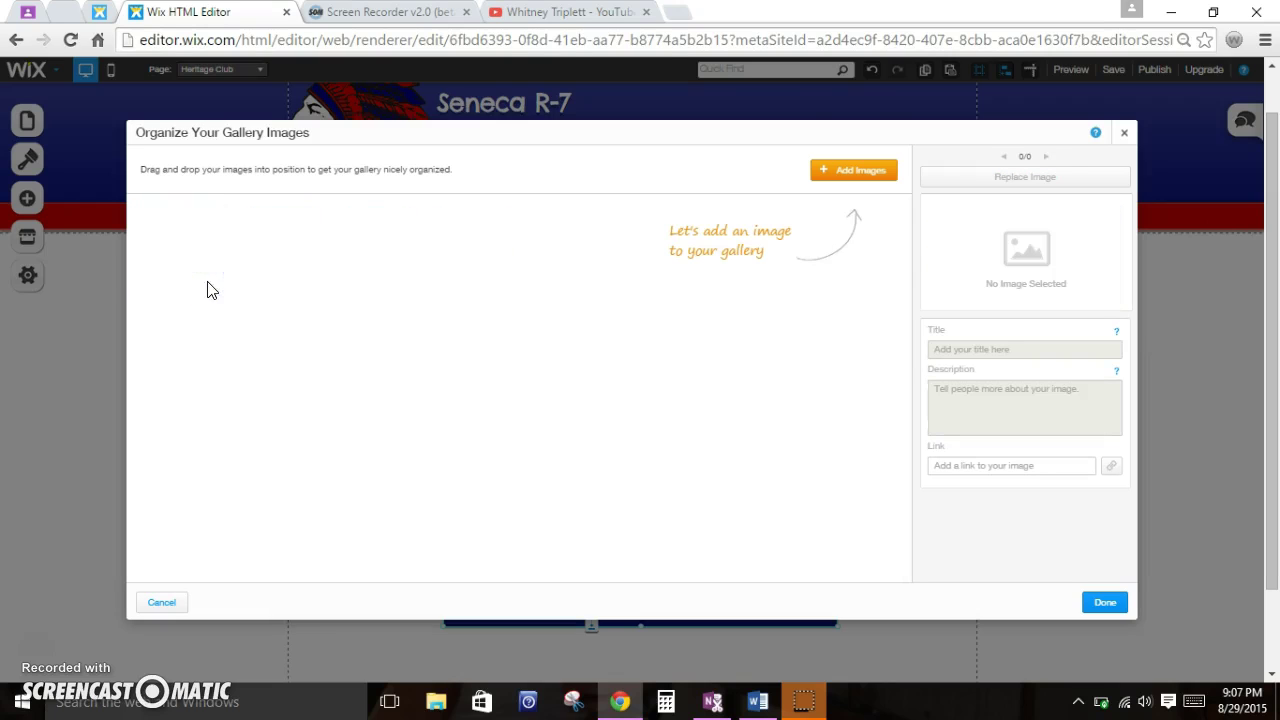
left_click(851, 164)
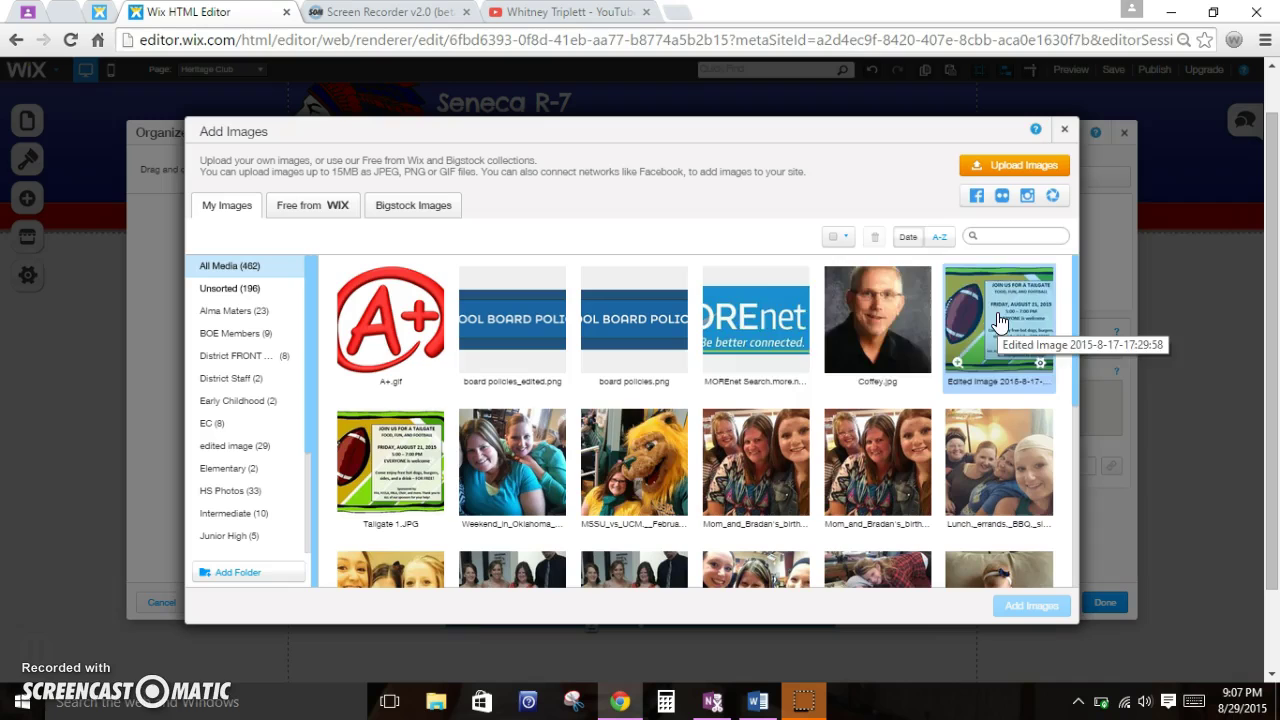
Step: Scroll through the 462 pictures in the My Images library
scroll(634, 477, "down", 3)
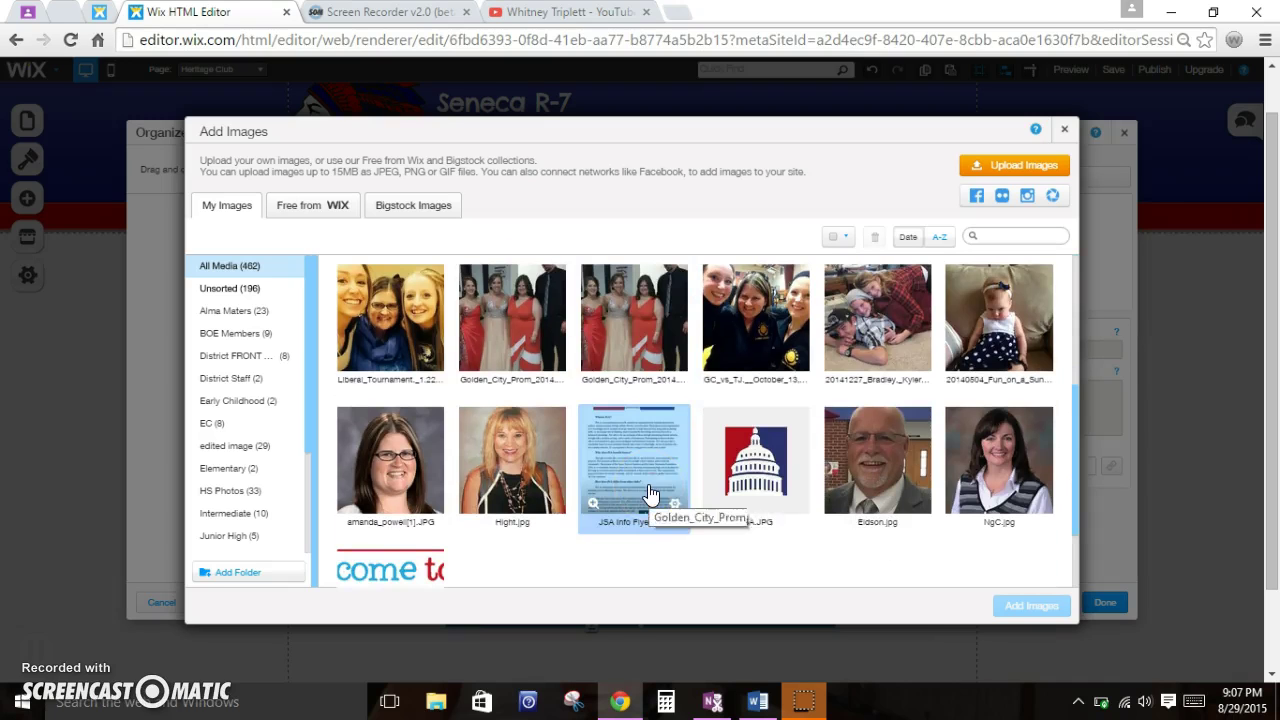
scroll(650, 493, "down", 5)
scroll(650, 493, "up", 5)
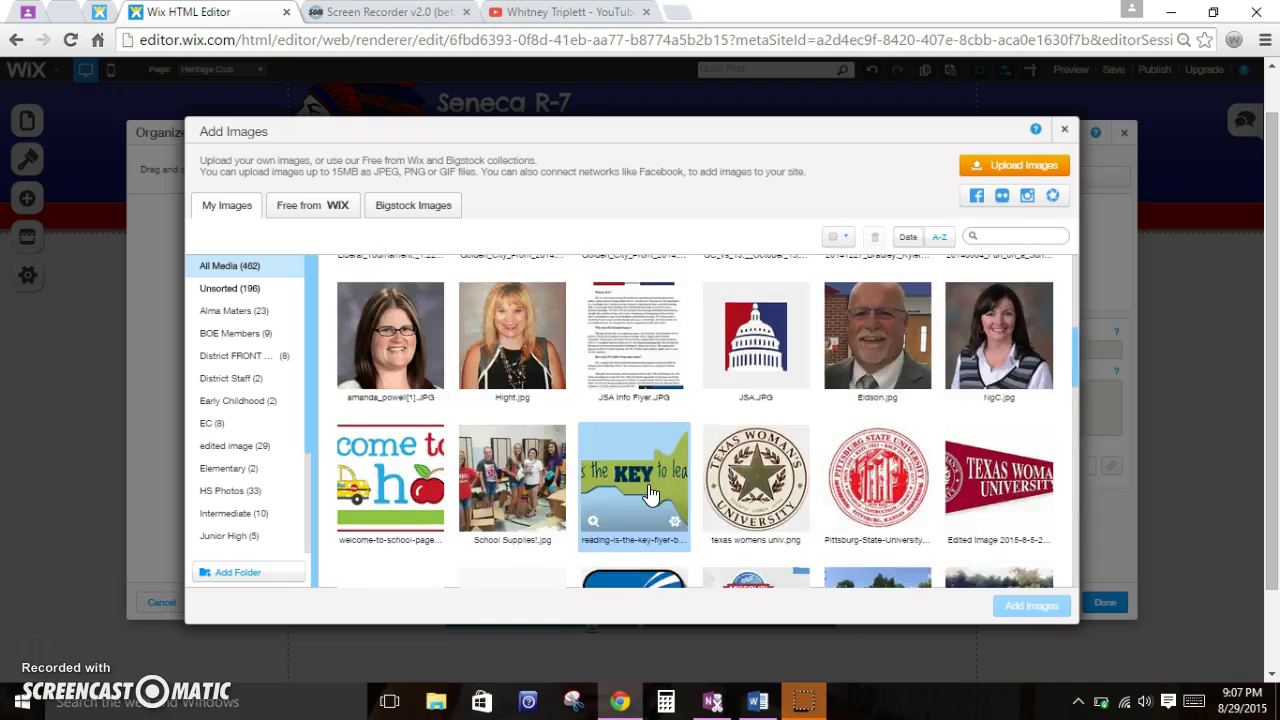
scroll(650, 493, "up", 3)
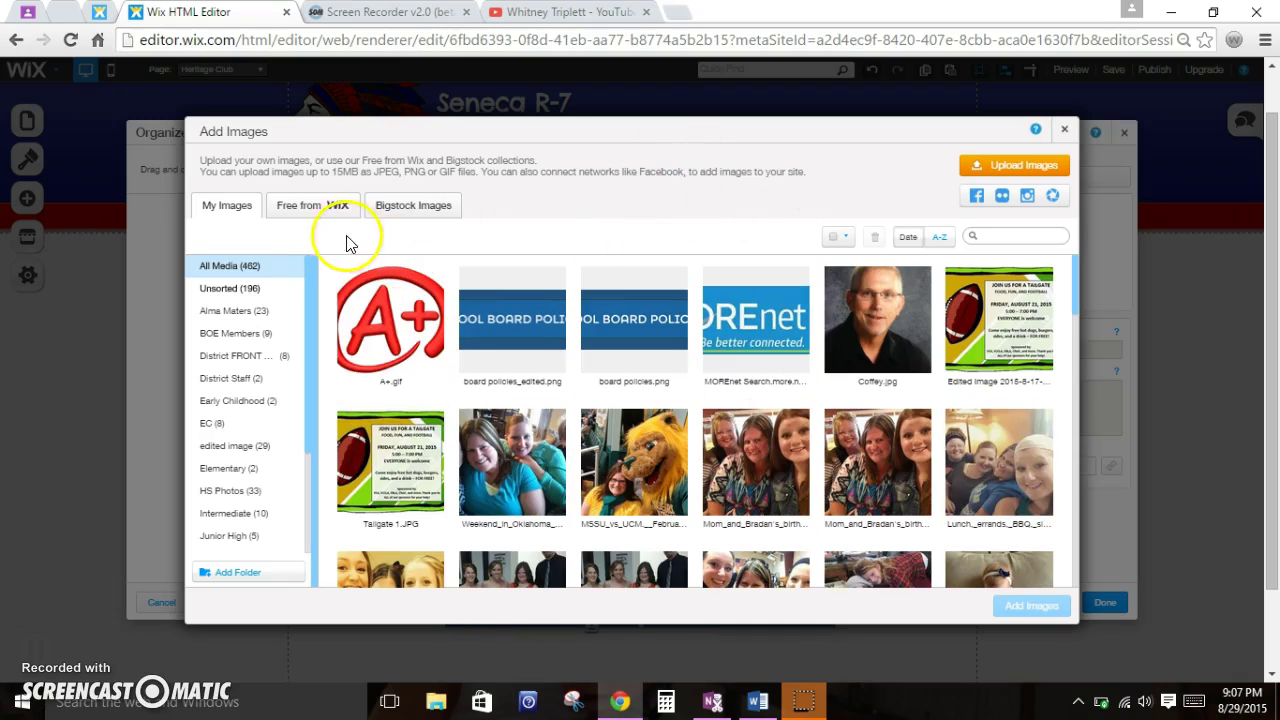
Step: Browse Free from Wix pictures in Nature & Landscapes, Technology, Black & White, then All categories
left_click(321, 219)
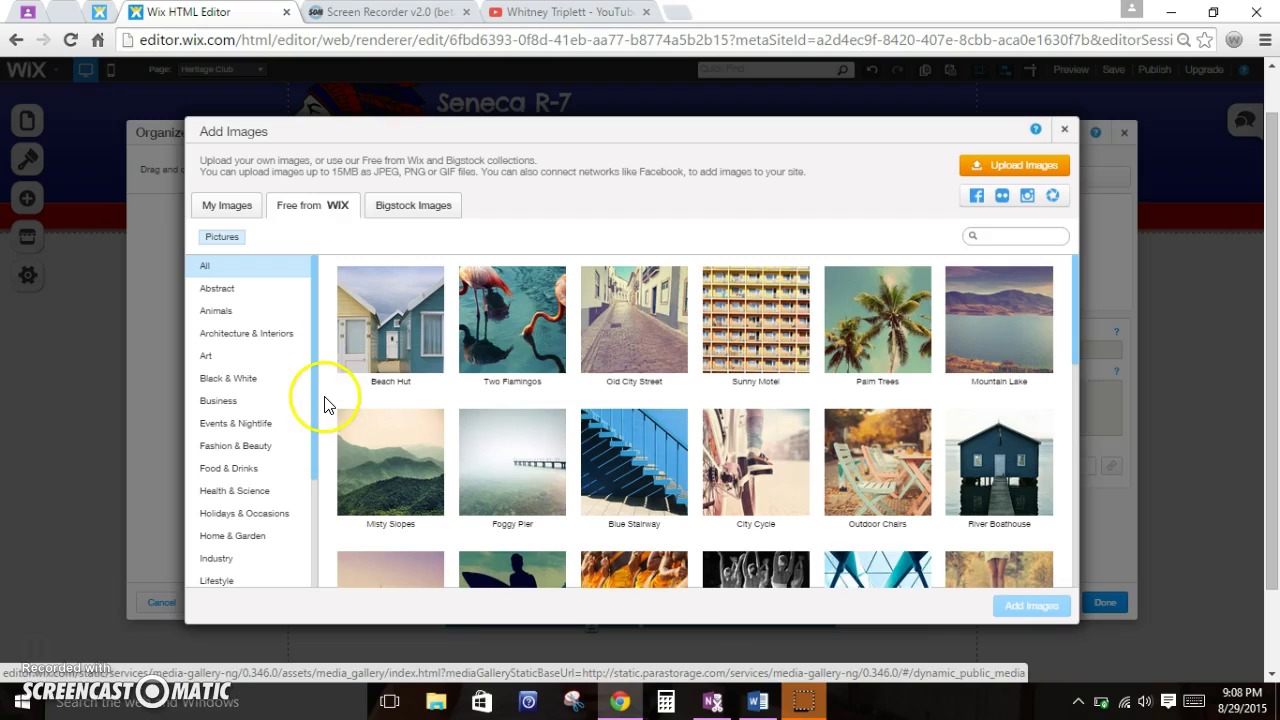
scroll(325, 403, "down", 3)
scroll(300, 457, "down", 2)
left_click(226, 464)
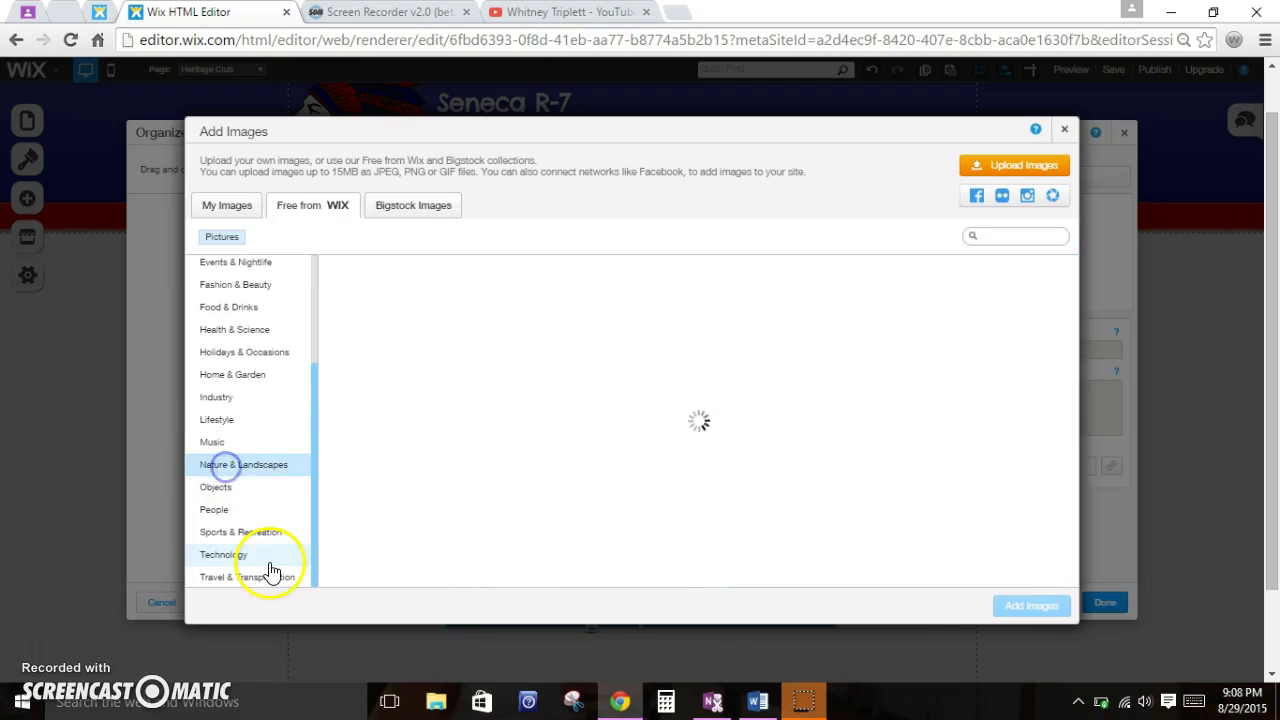
left_click(212, 557)
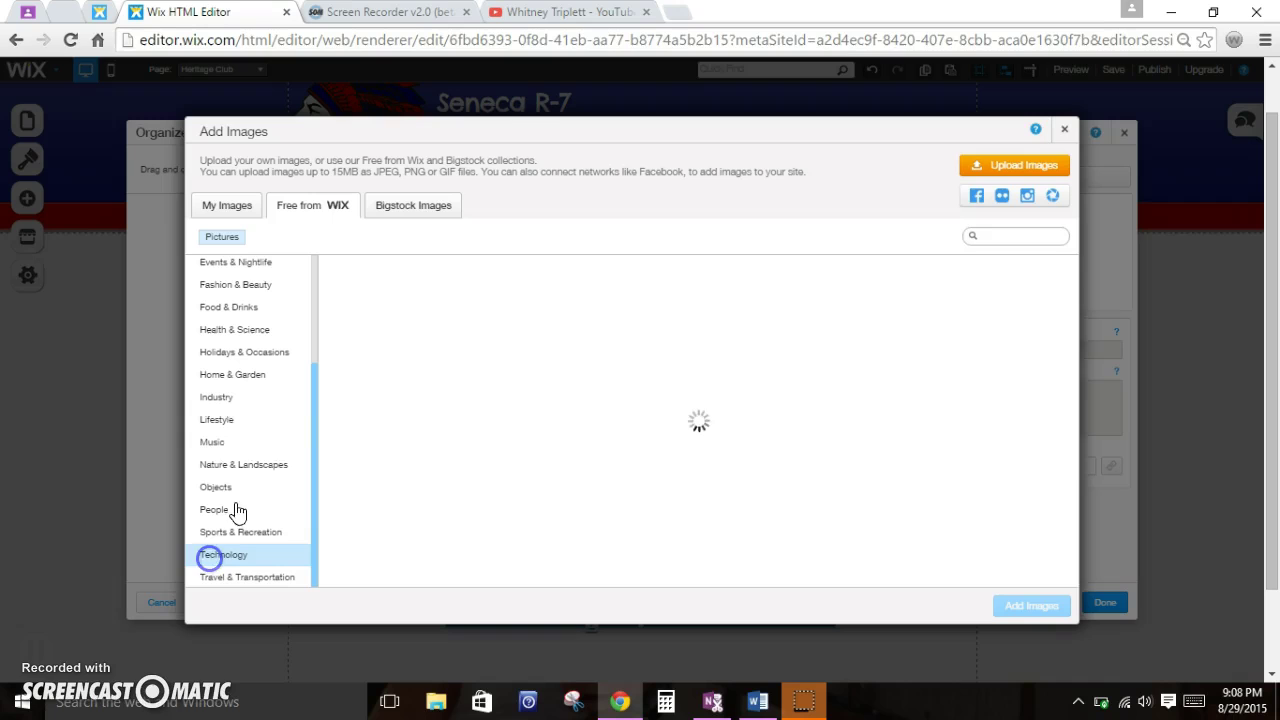
scroll(248, 459, "up", 3)
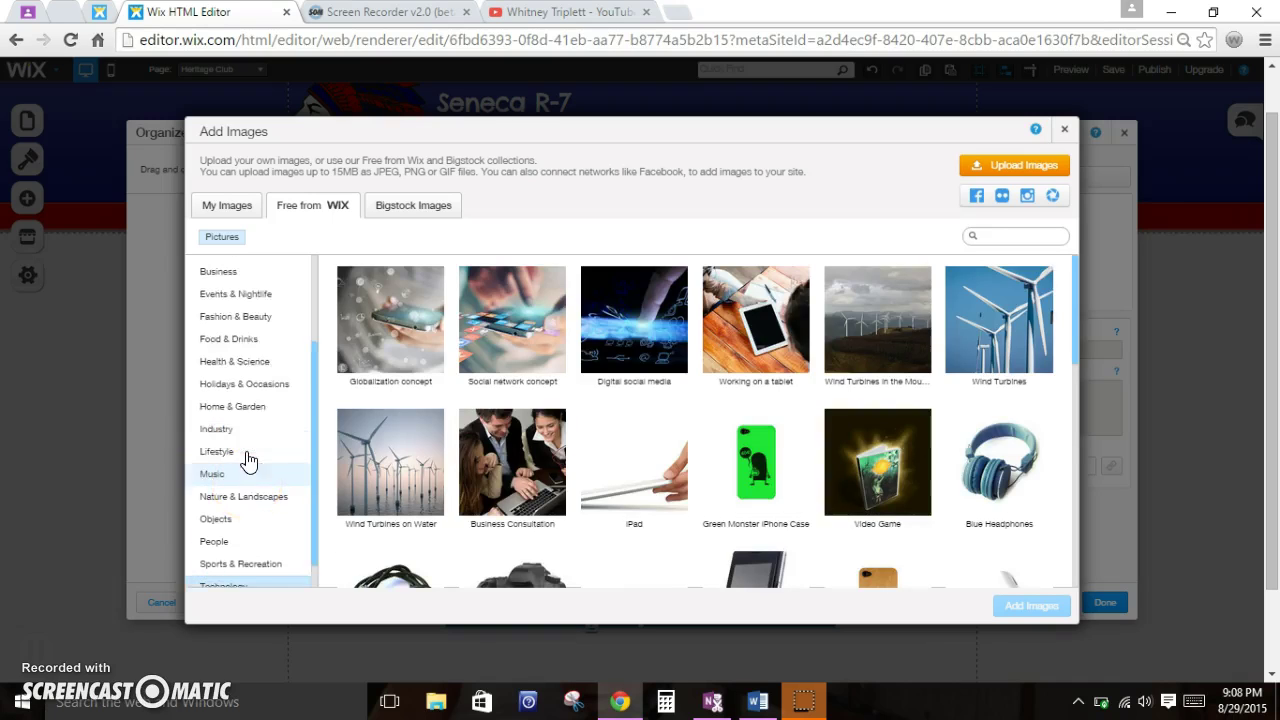
left_click(240, 437)
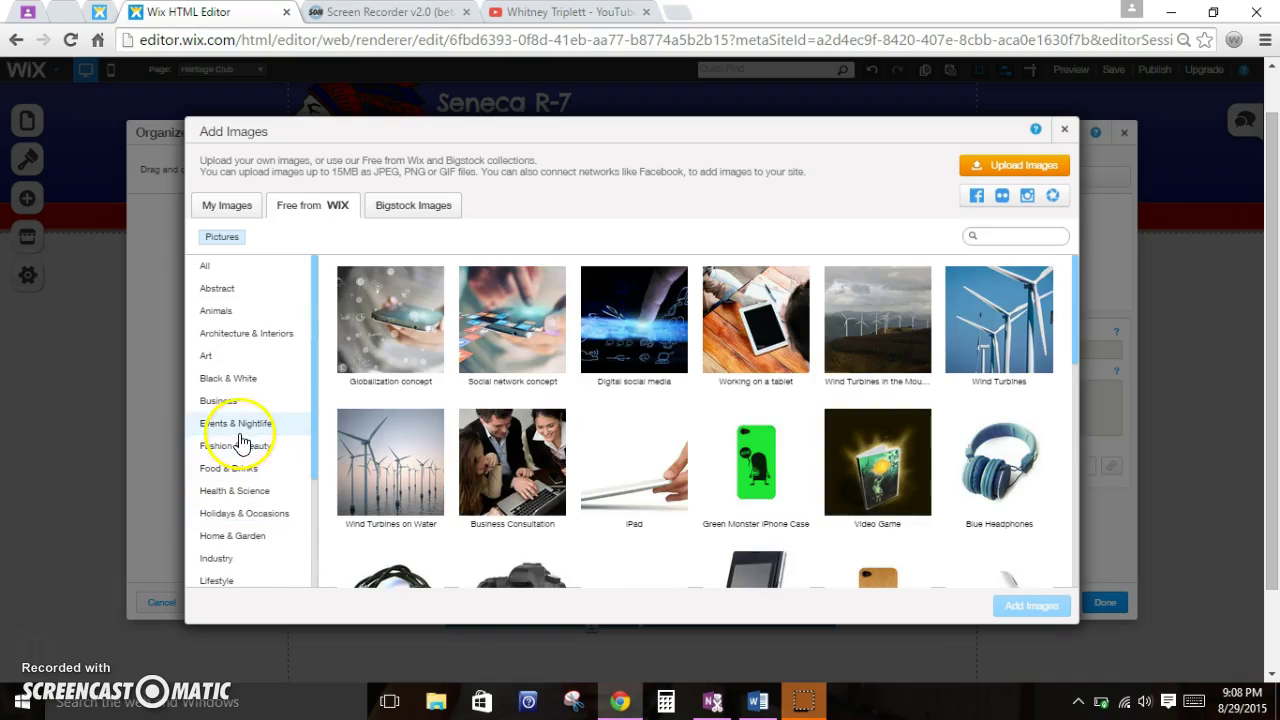
left_click(240, 380)
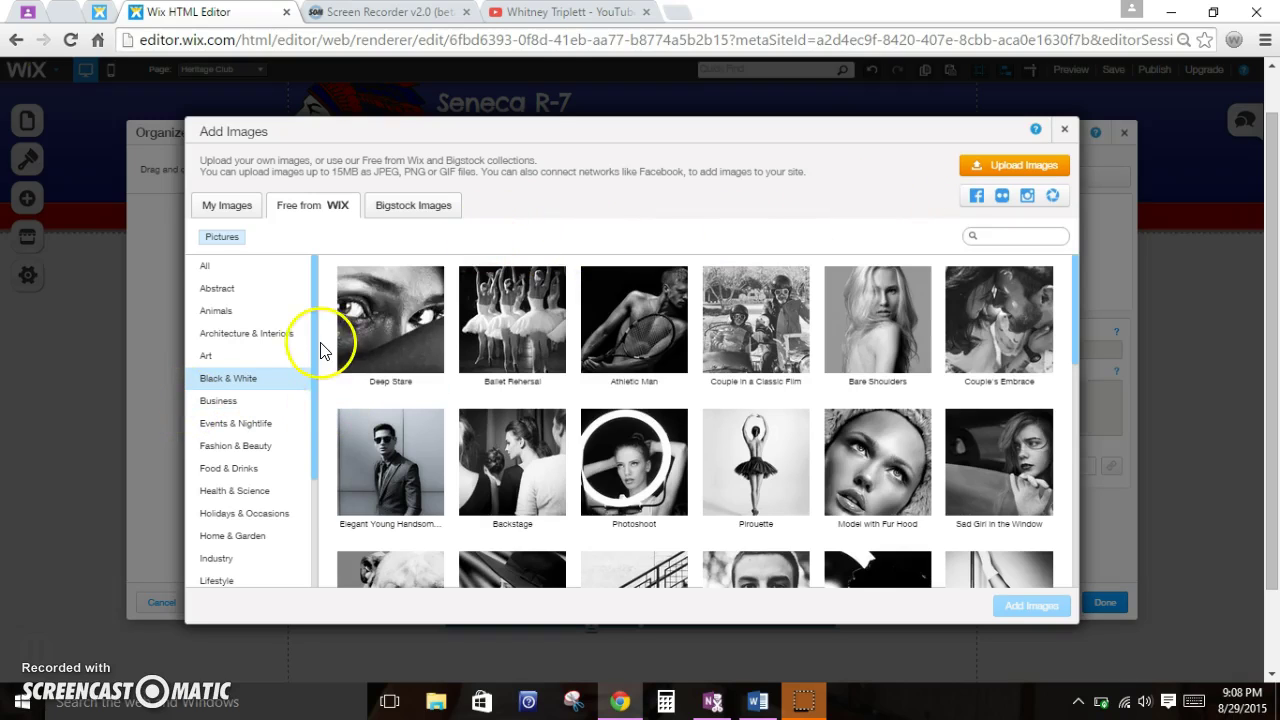
left_click(247, 266)
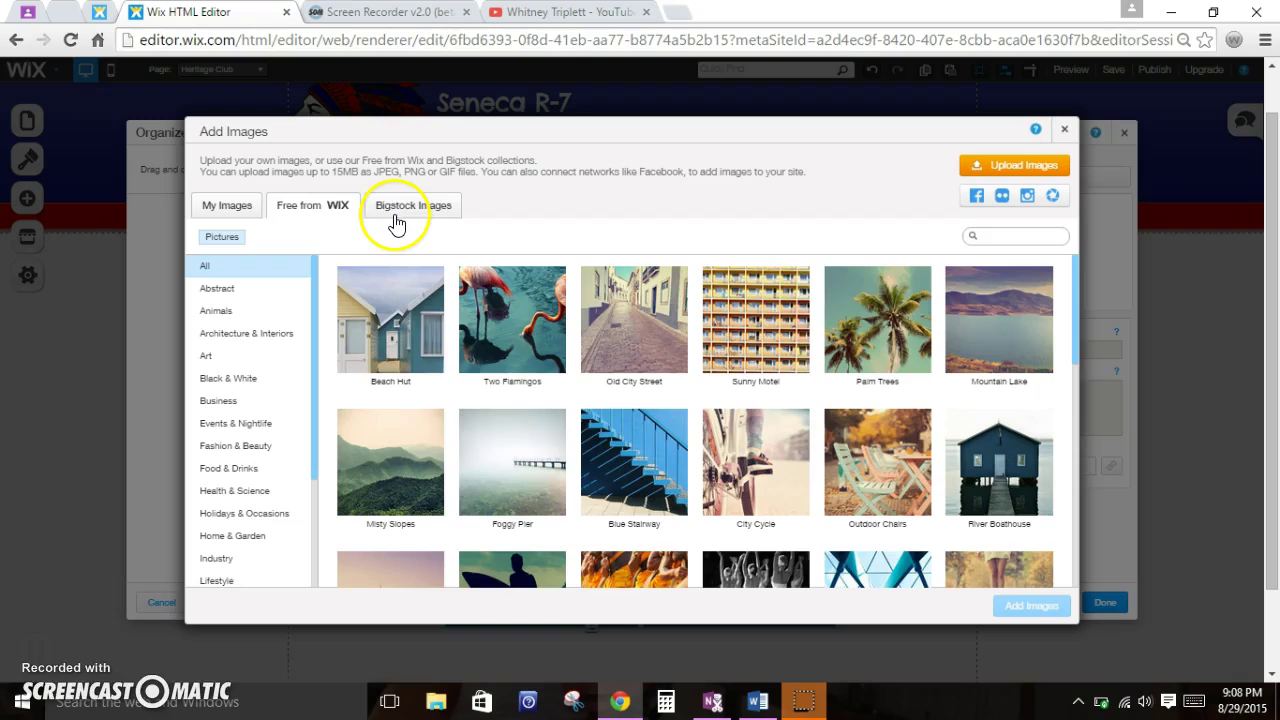
left_click(395, 212)
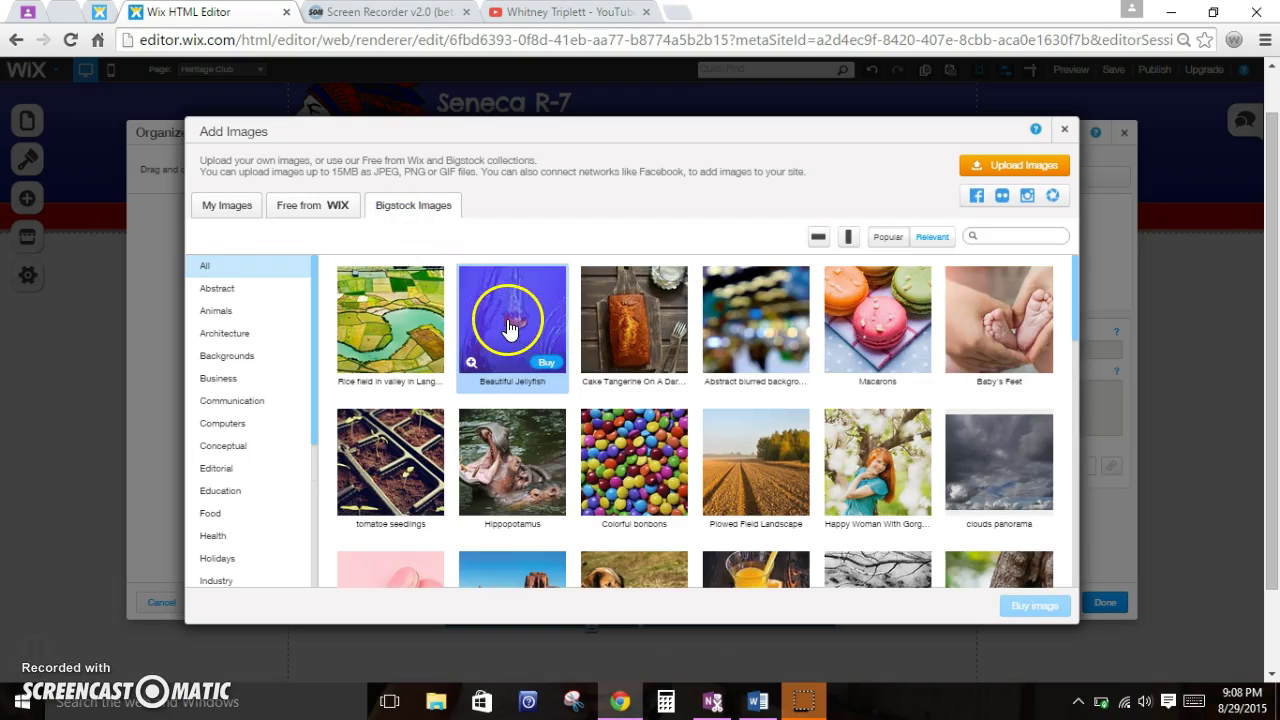
Step: Look over Bigstock's Business and All stock photos, then return to My Images (462)
left_click(210, 378)
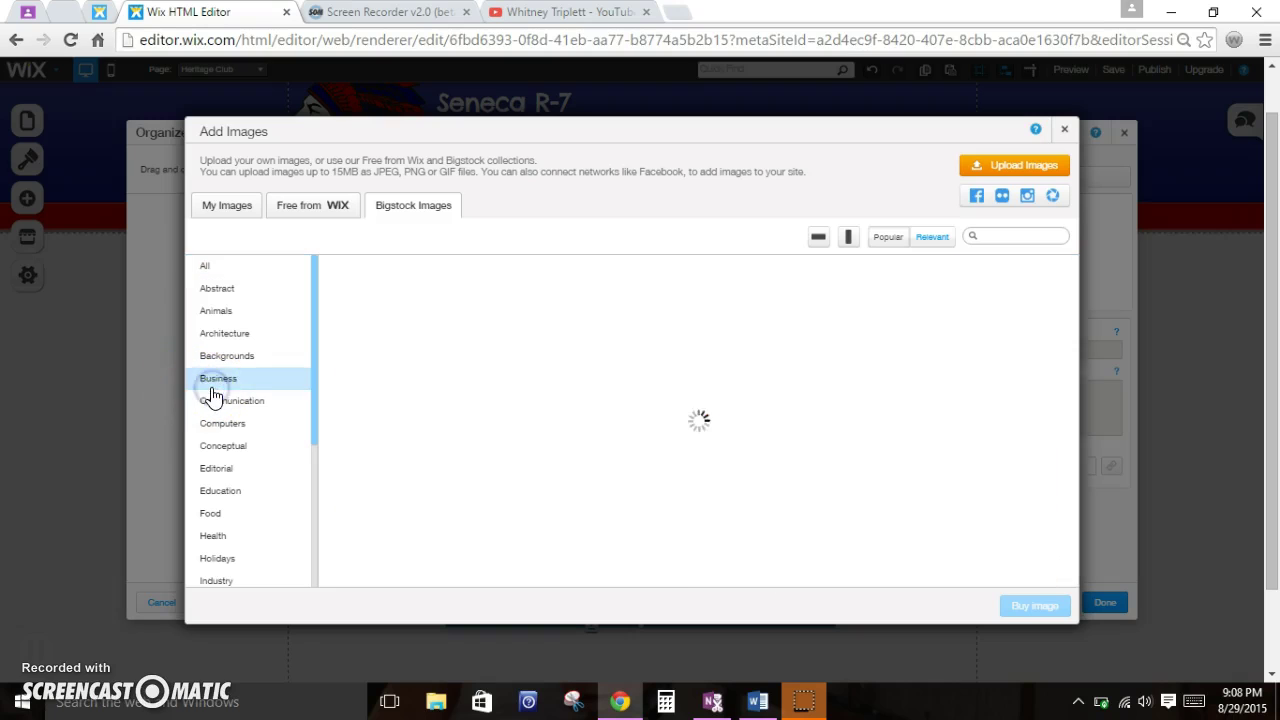
left_click(221, 262)
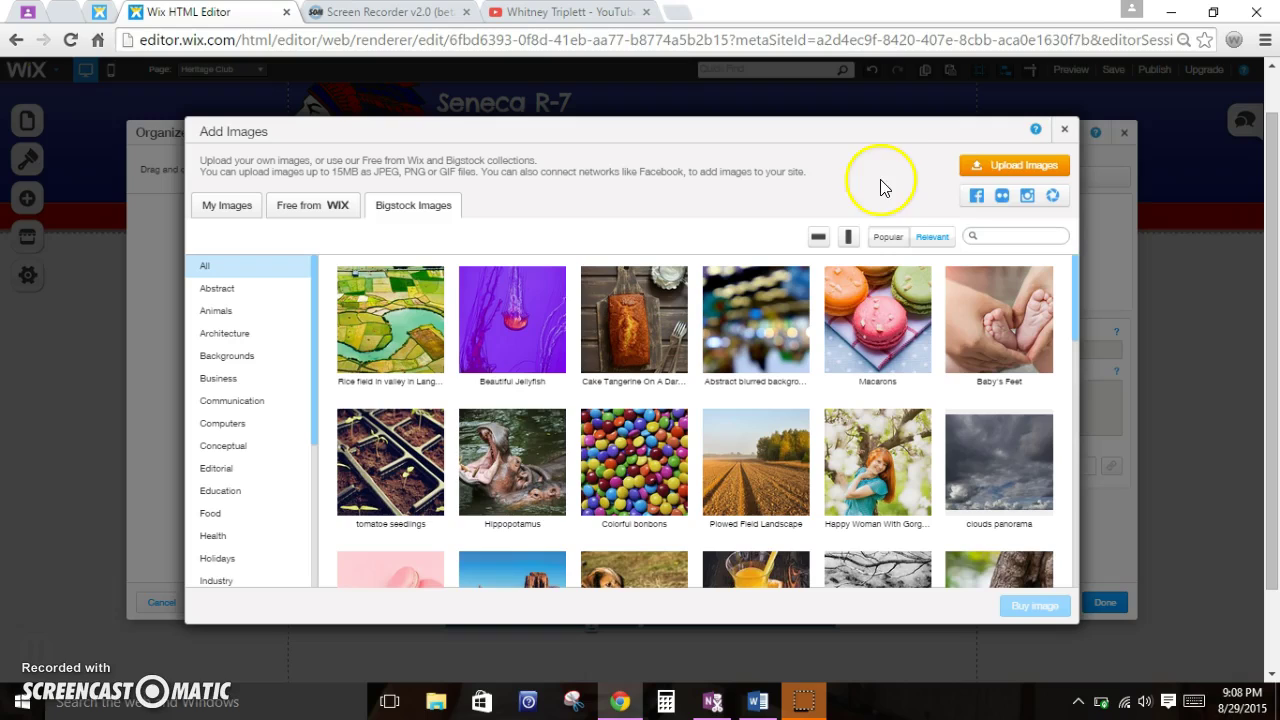
left_click(1003, 200)
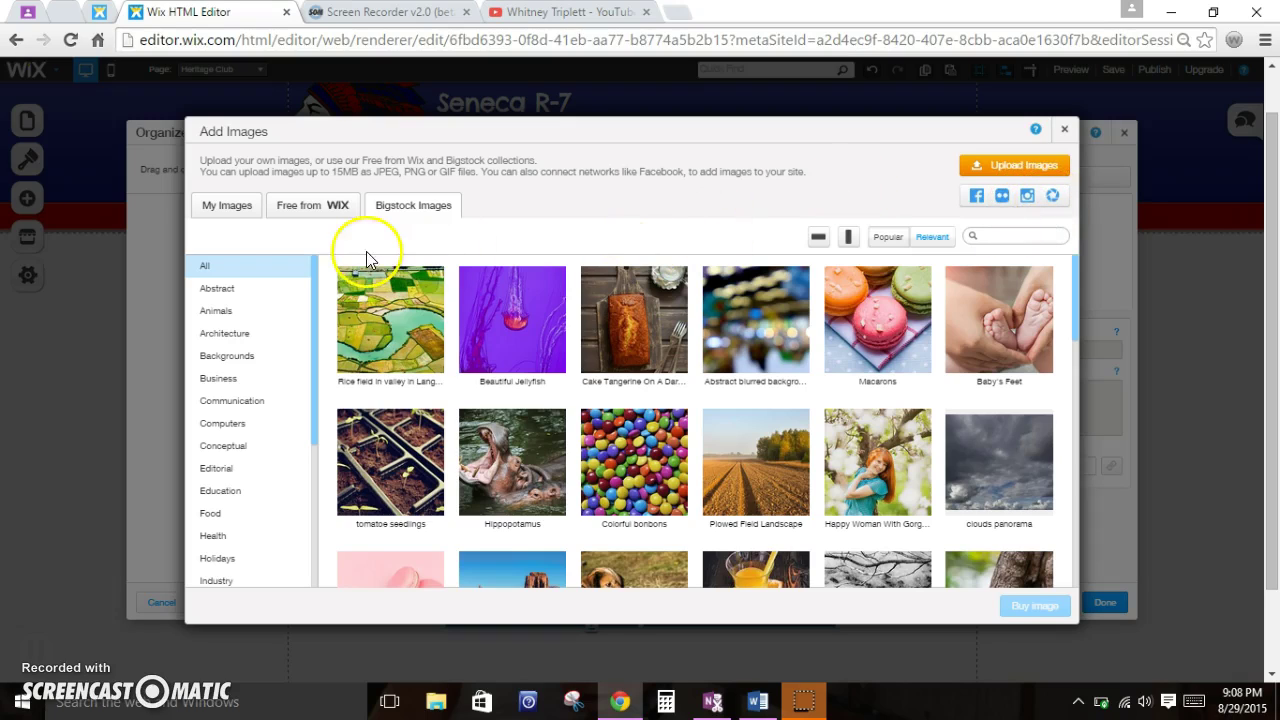
left_click(240, 214)
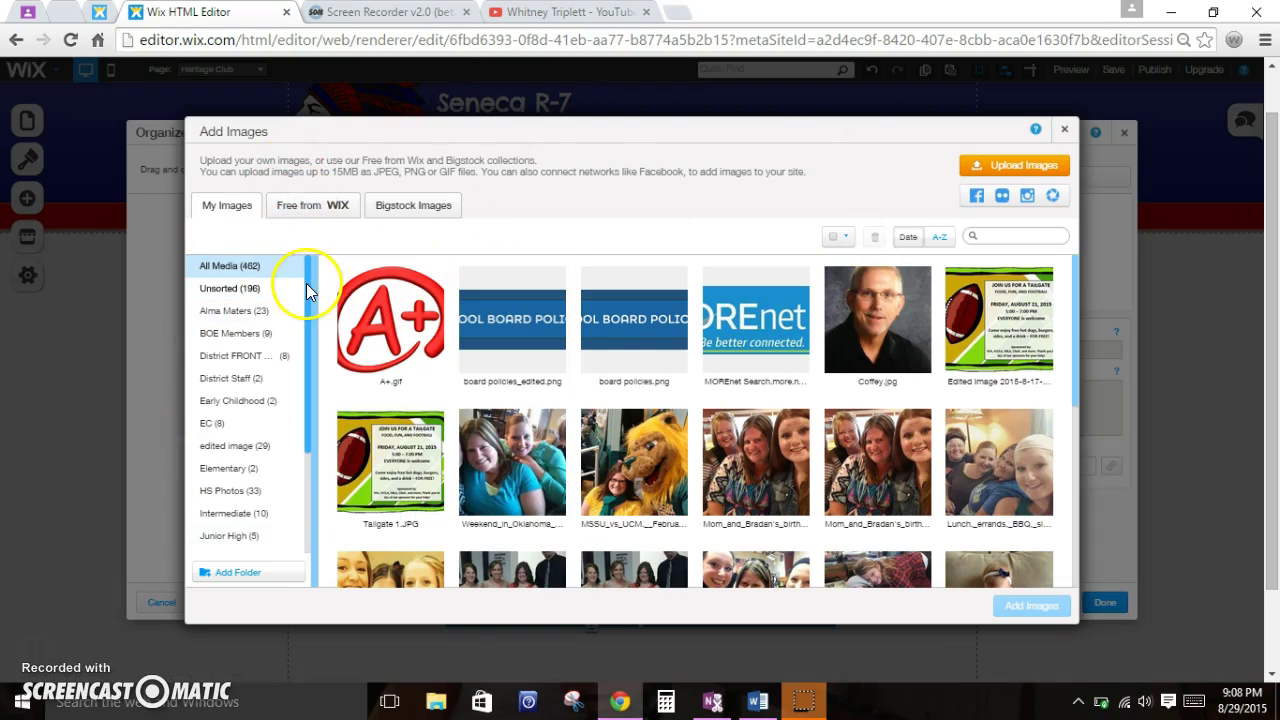
Step: Browse the Alma Maters and SHS Staff folders in My Images
scroll(306, 285, "down", 1)
scroll(304, 289, "up", 1)
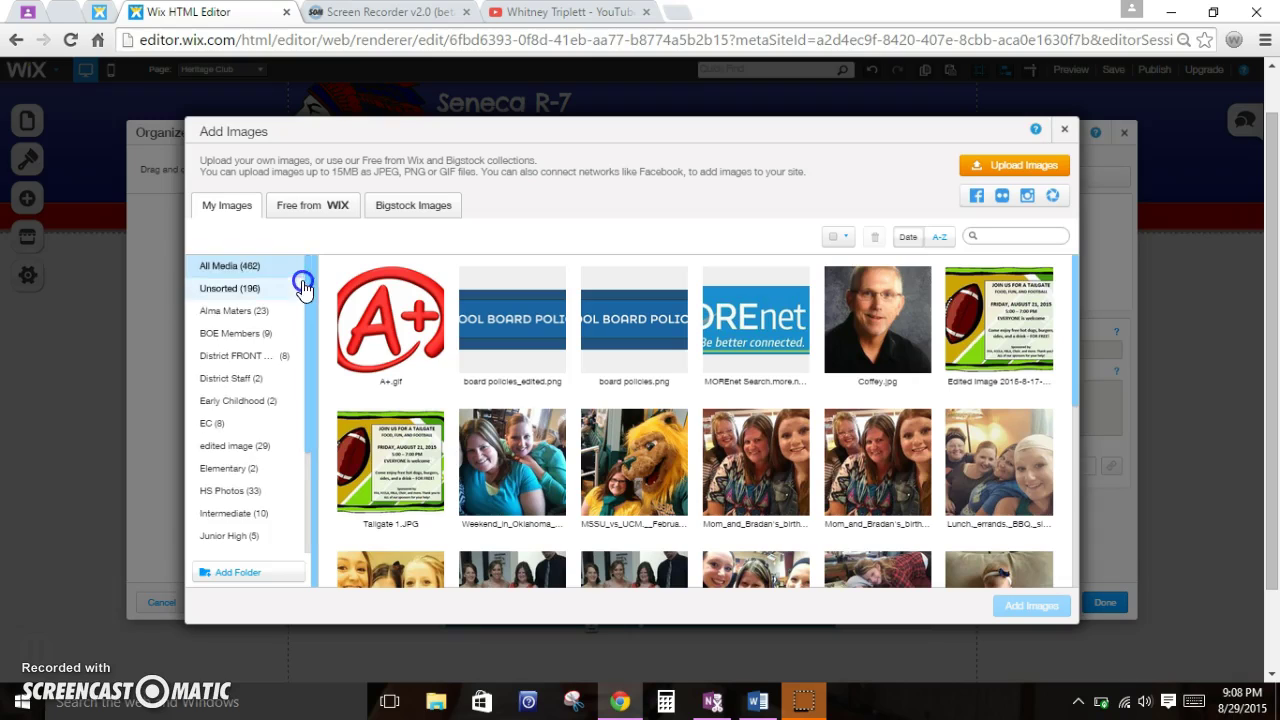
left_click(270, 316)
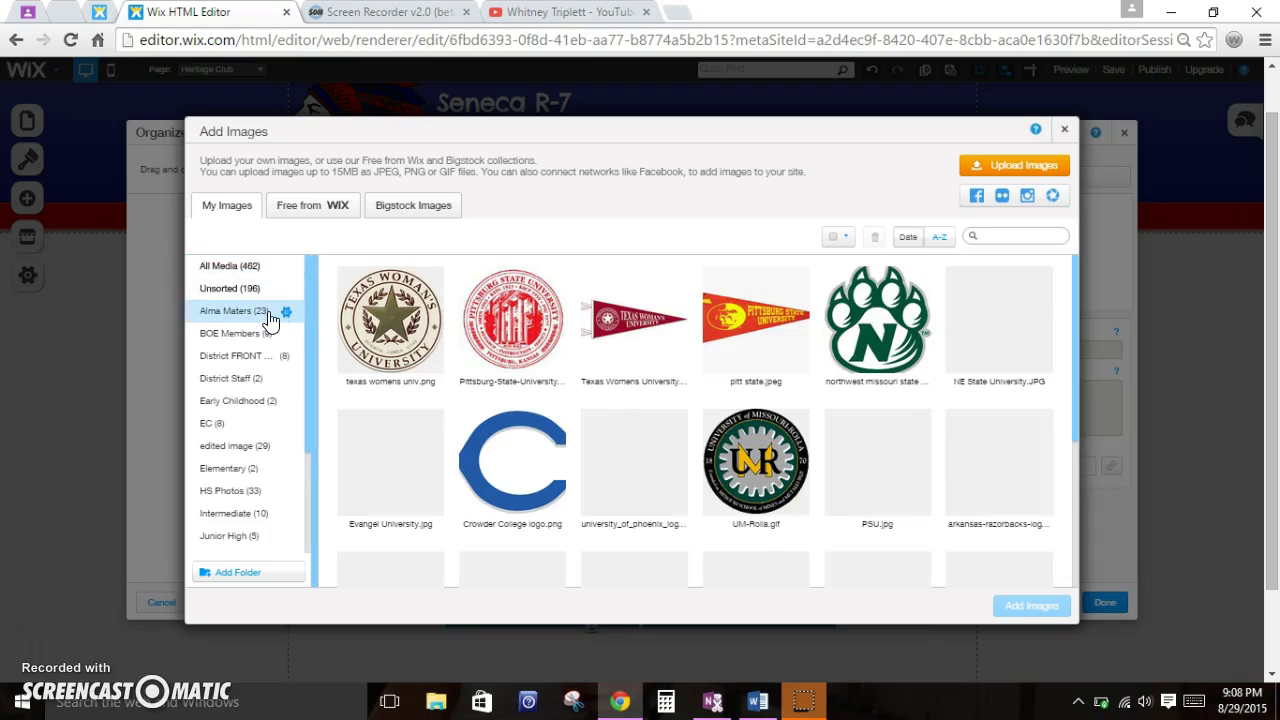
scroll(449, 357, "down", 3)
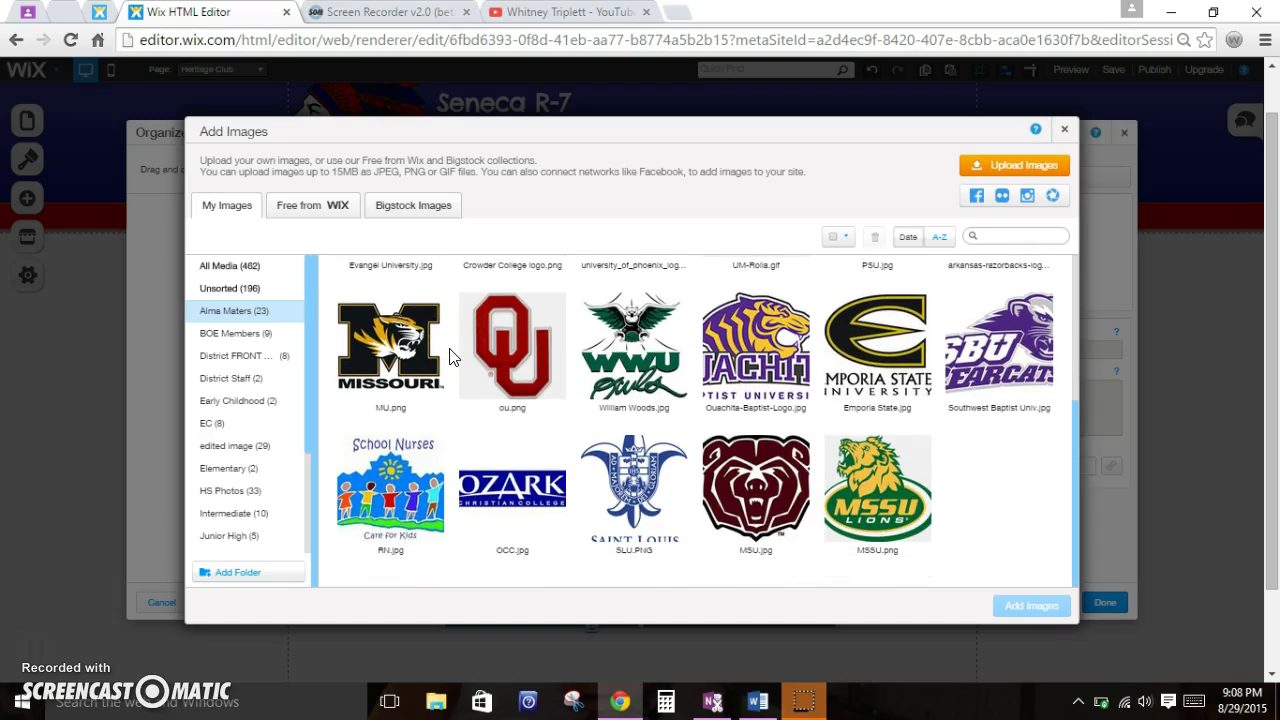
scroll(449, 357, "up", 3)
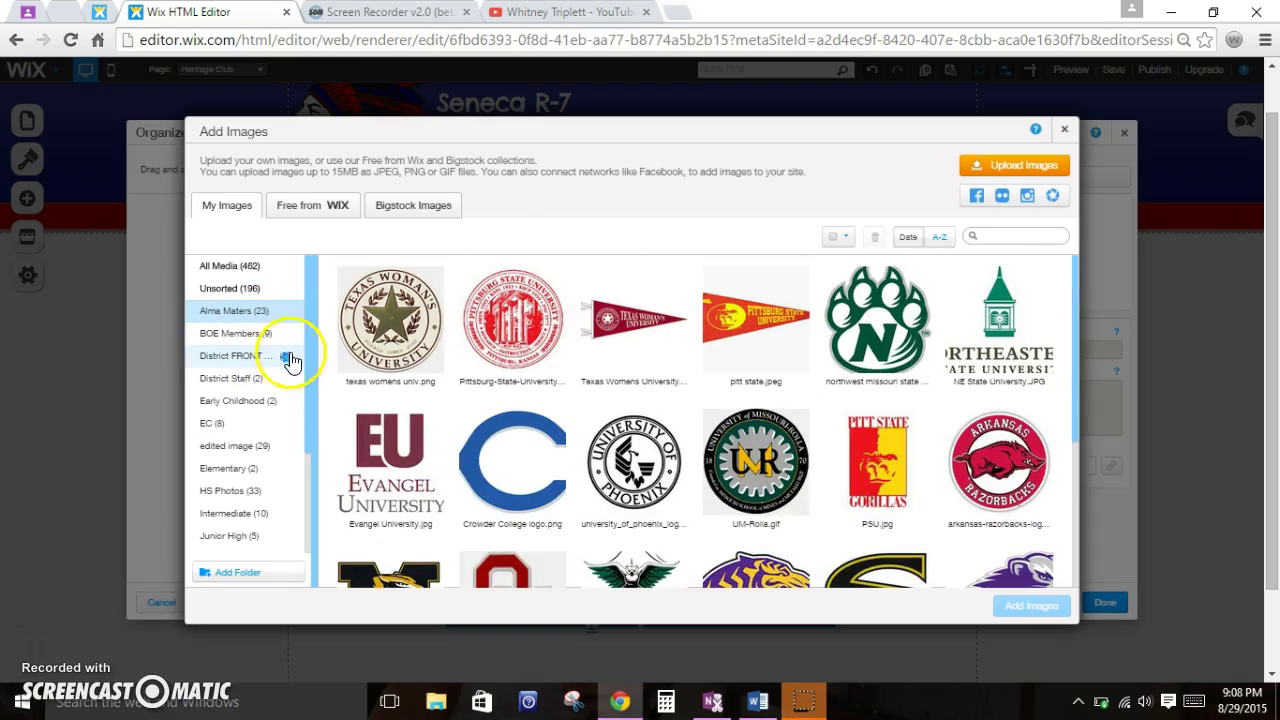
left_click_drag(308, 365, 302, 479)
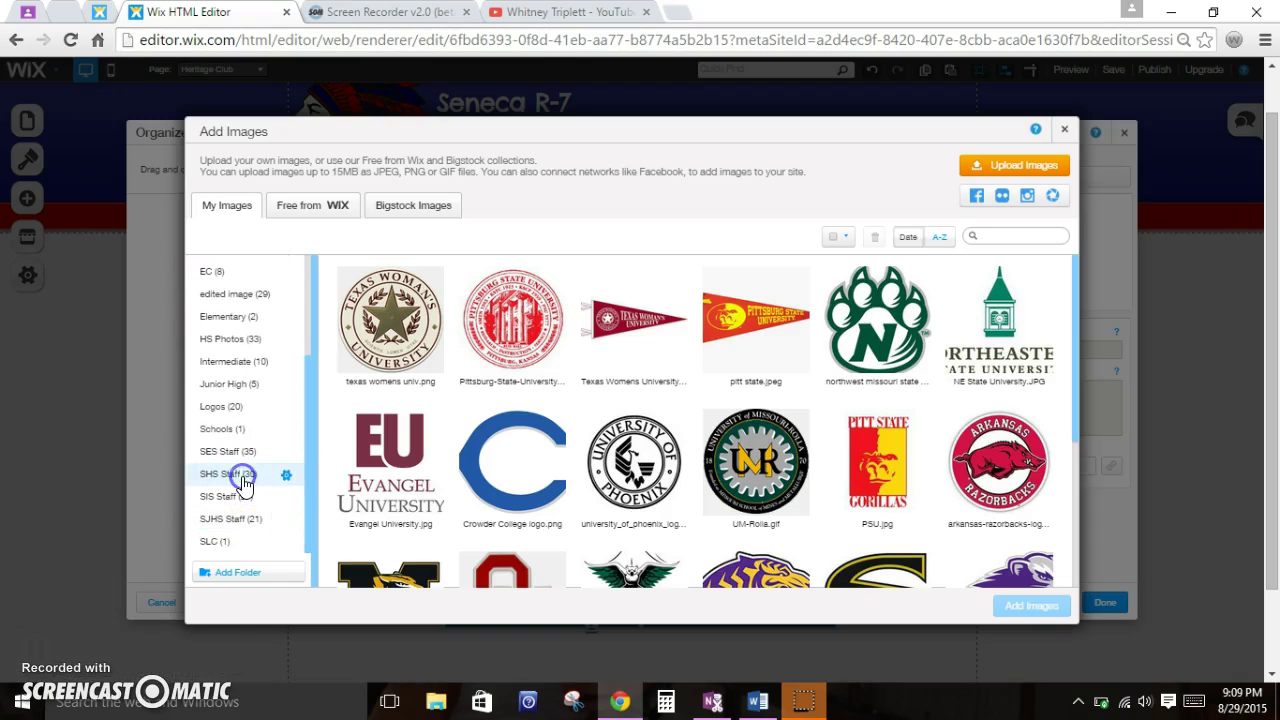
left_click(240, 474)
left_click(284, 476)
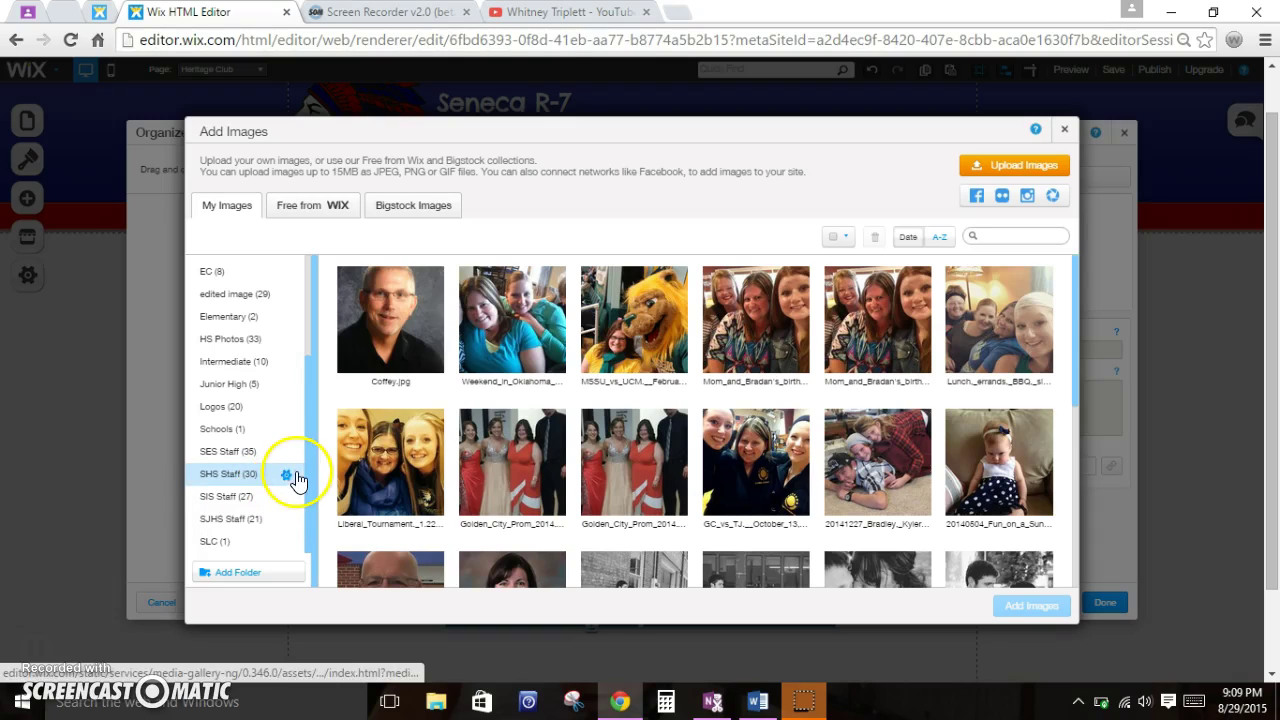
left_click(289, 476)
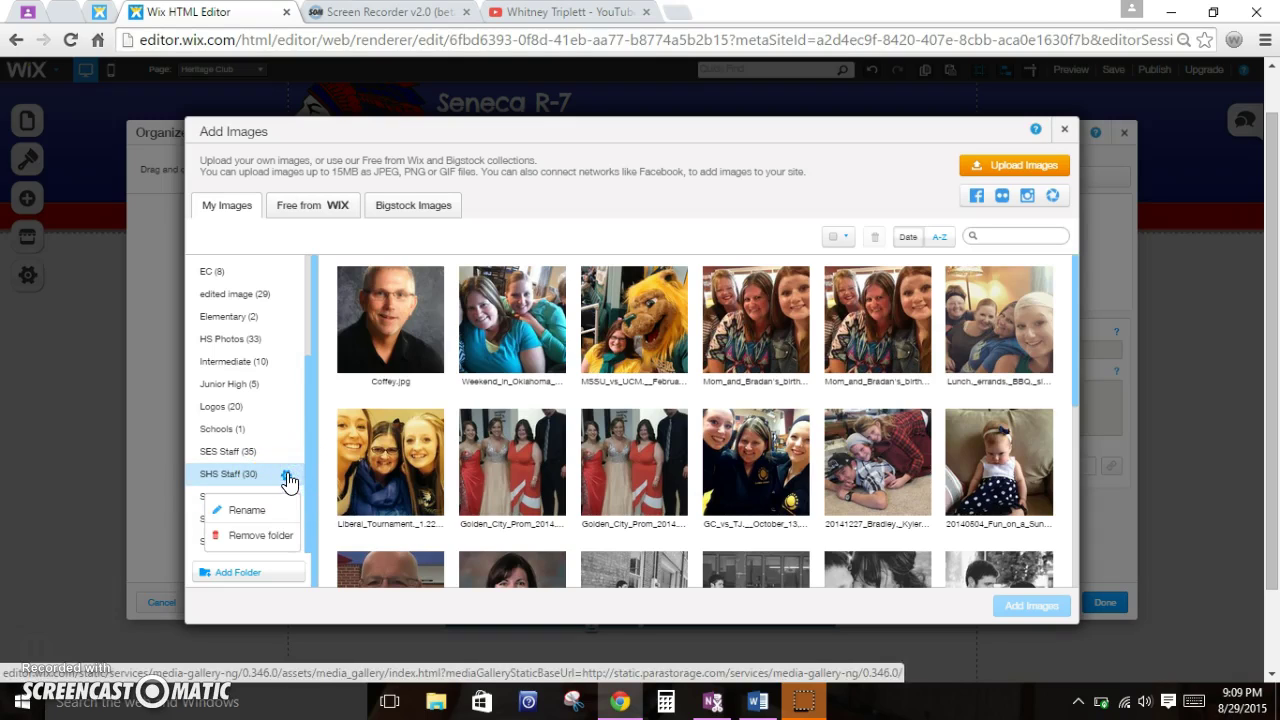
left_click(287, 477)
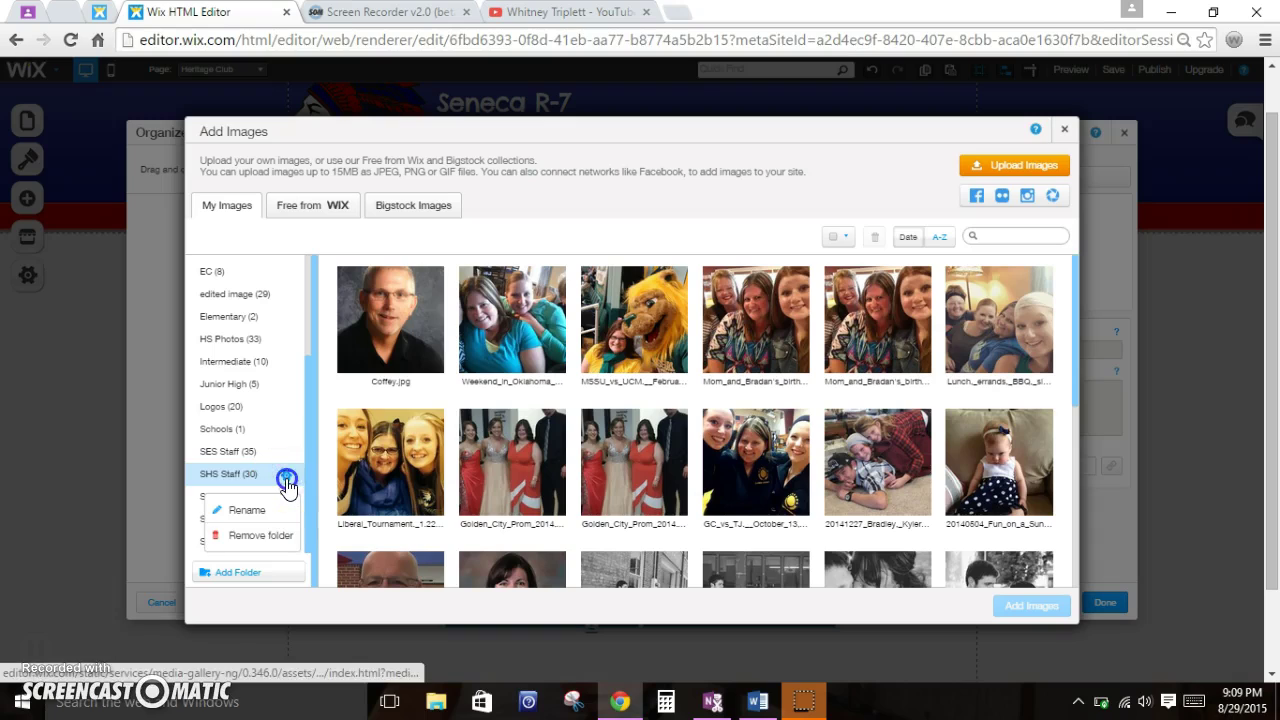
Step: Look through the Intermediate, Junior High, Logos and Schools folders, then all uploaded media
left_click(252, 364)
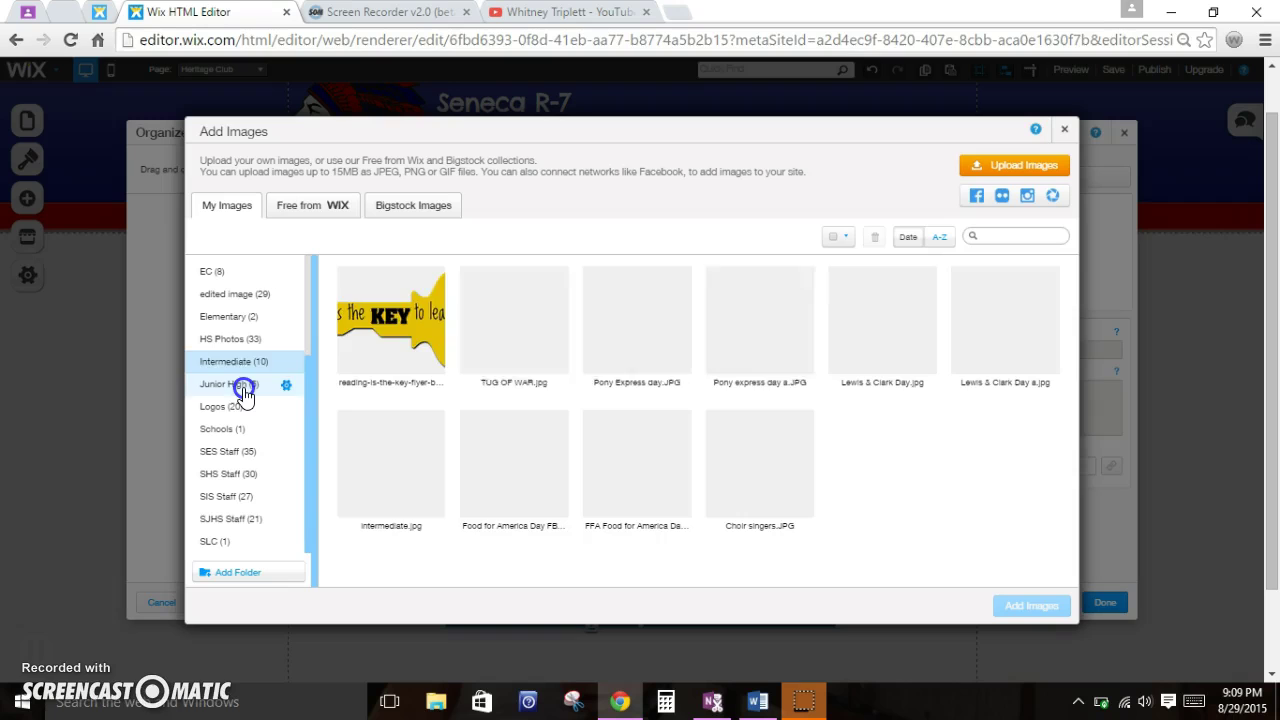
left_click(243, 383)
left_click(242, 407)
left_click(223, 428)
scroll(254, 320, "up", 3)
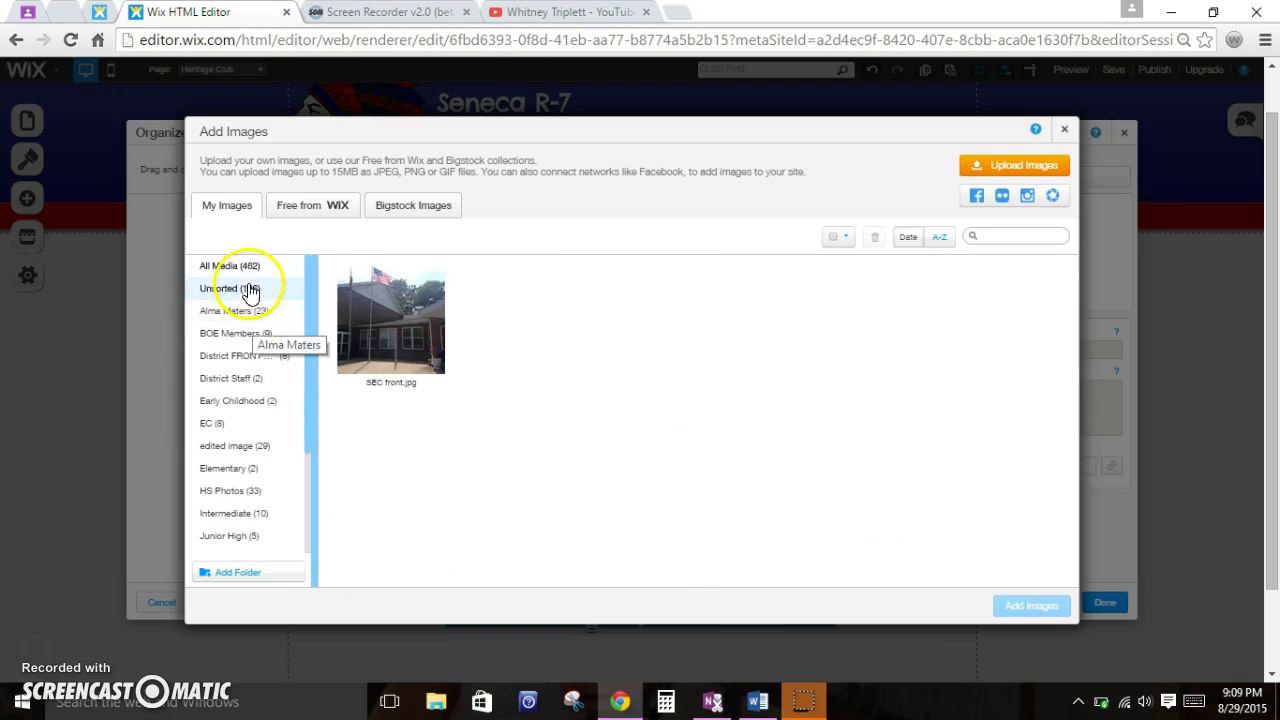
left_click(245, 267)
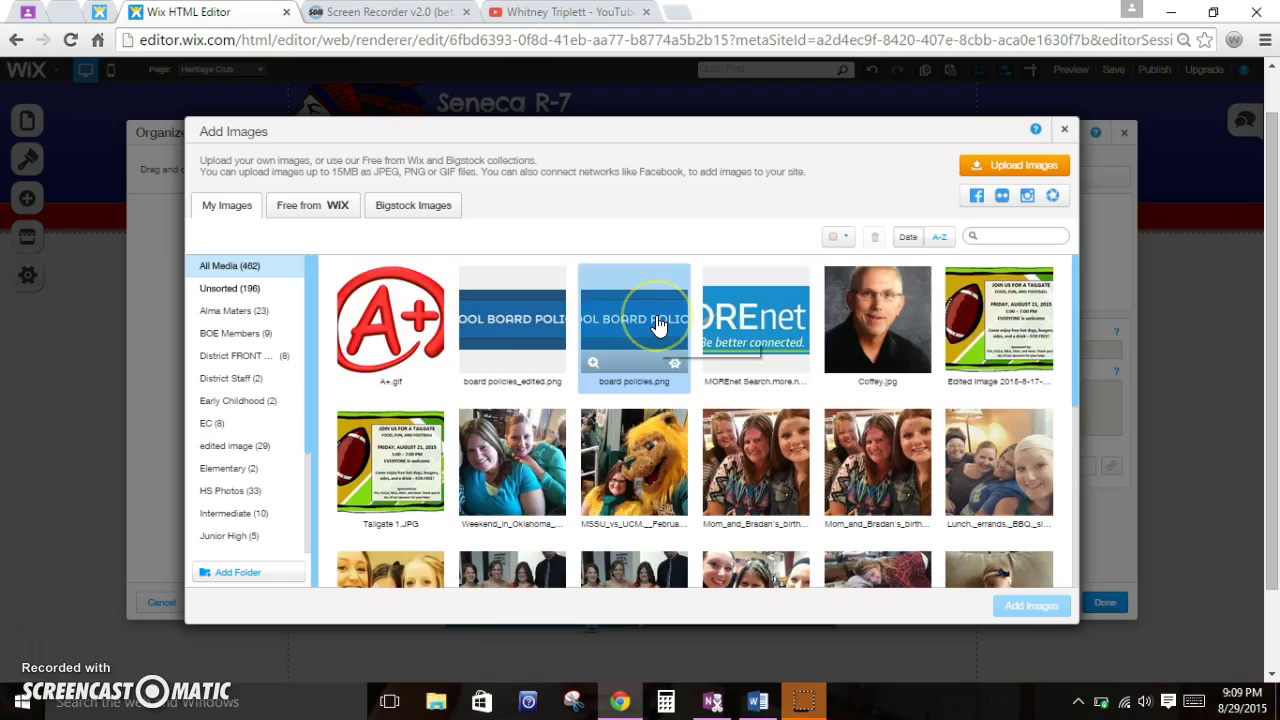
scroll(657, 326, "down", 3)
scroll(657, 326, "up", 3)
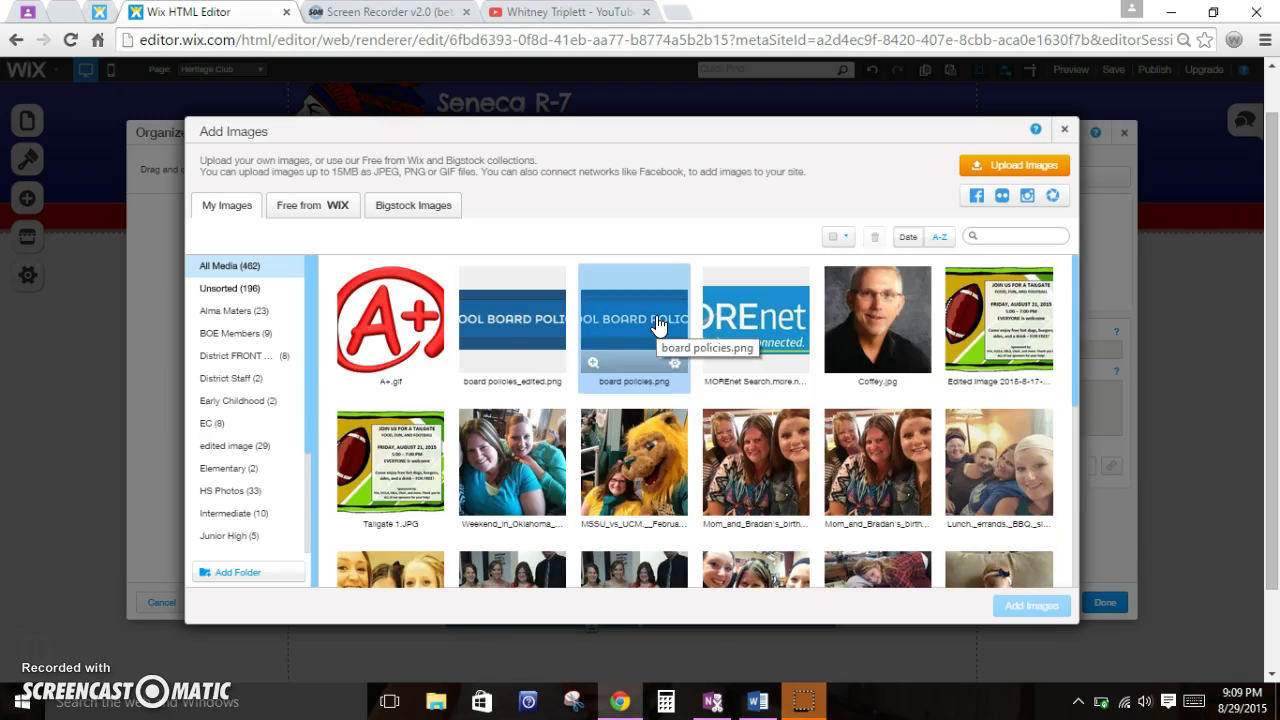
Step: Check the District FRONT PAGE STORIES, Early Childhood and HS Photos folders
left_click(230, 360)
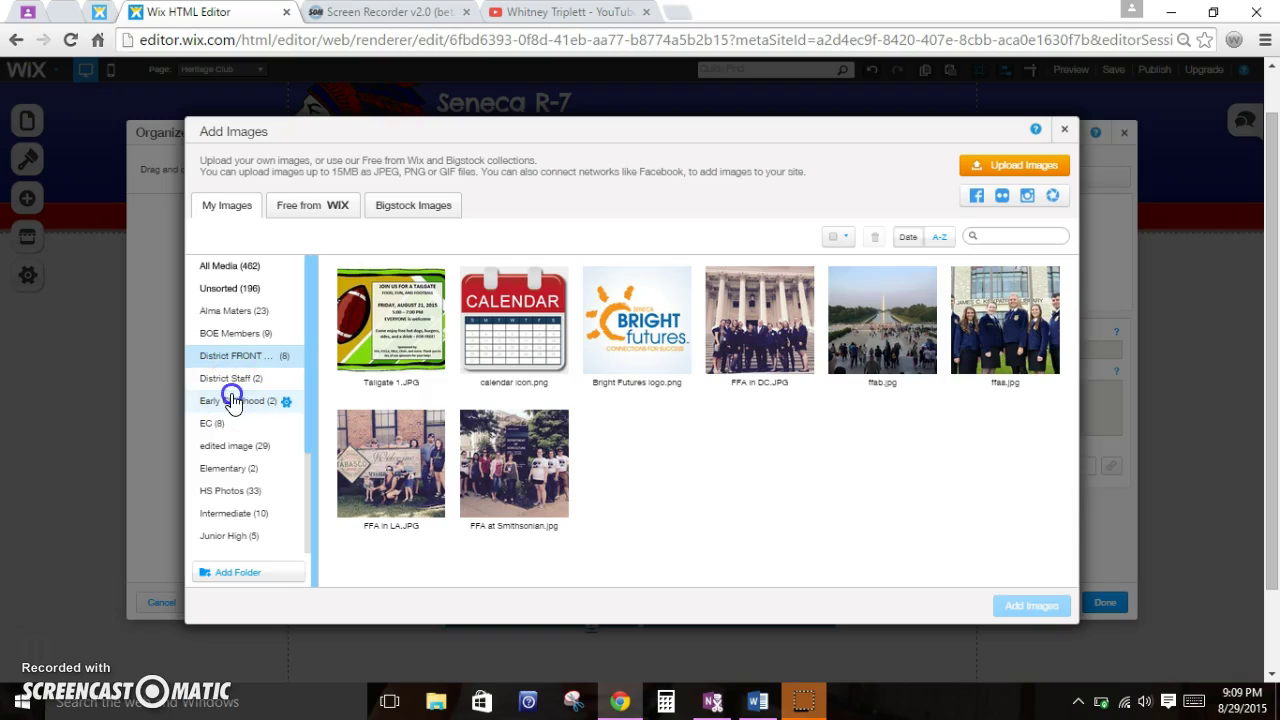
left_click(232, 400)
left_click(228, 362)
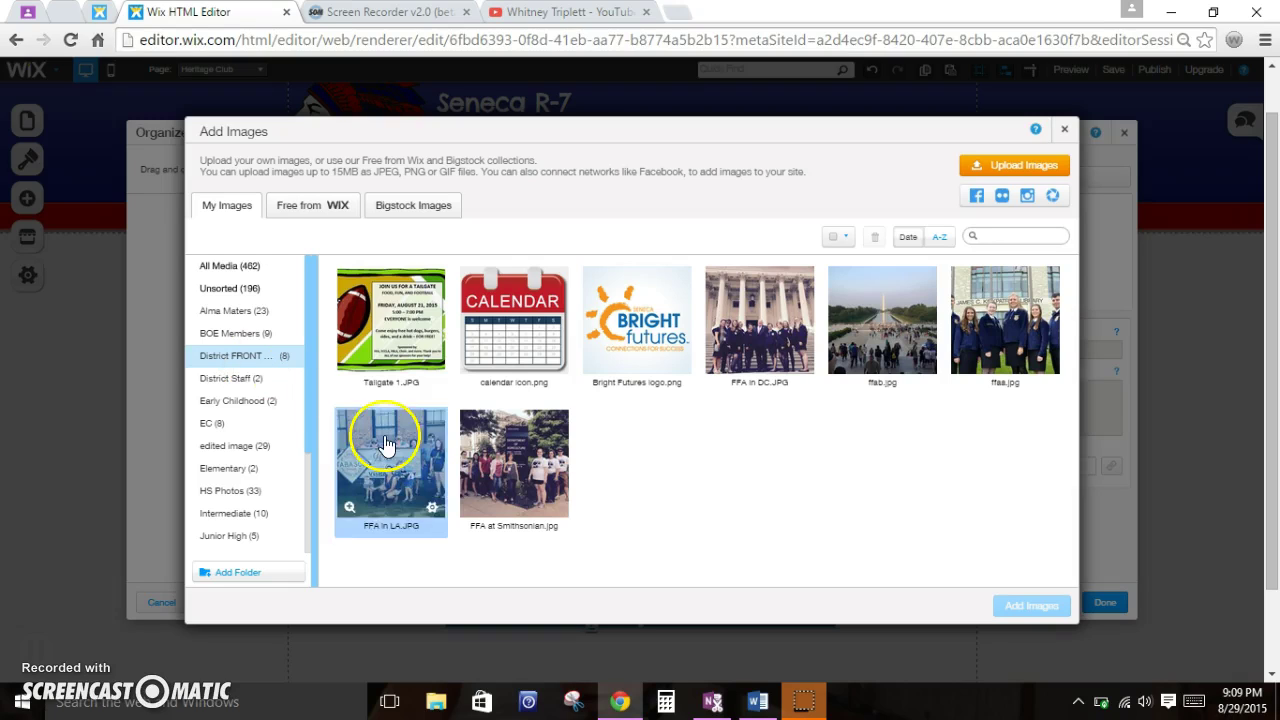
scroll(305, 430, "down", 2)
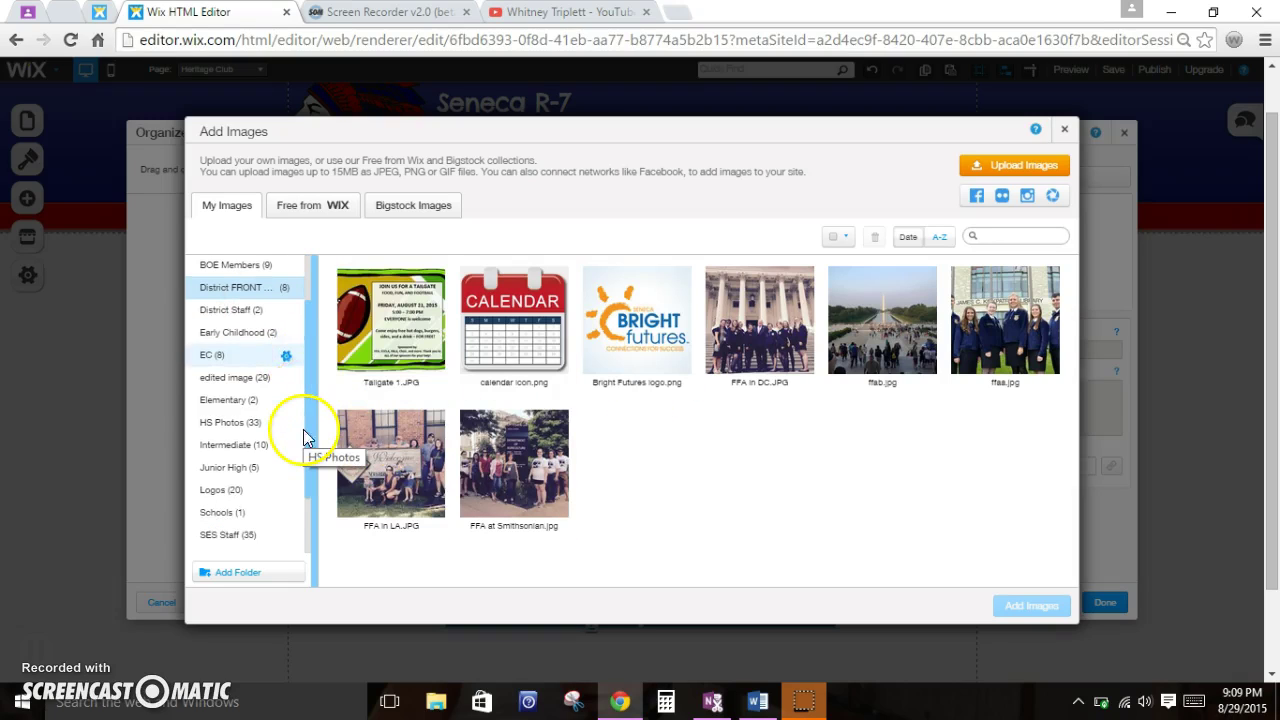
left_click(268, 434)
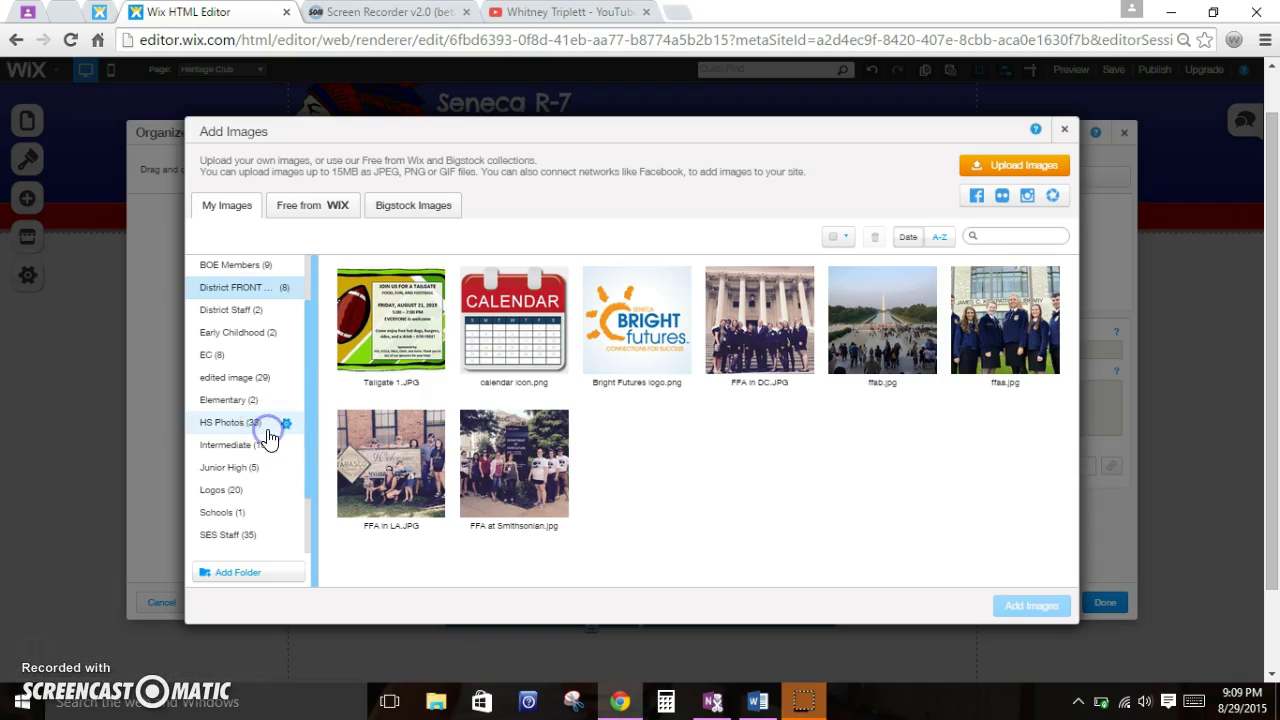
scroll(500, 435, "down", 1)
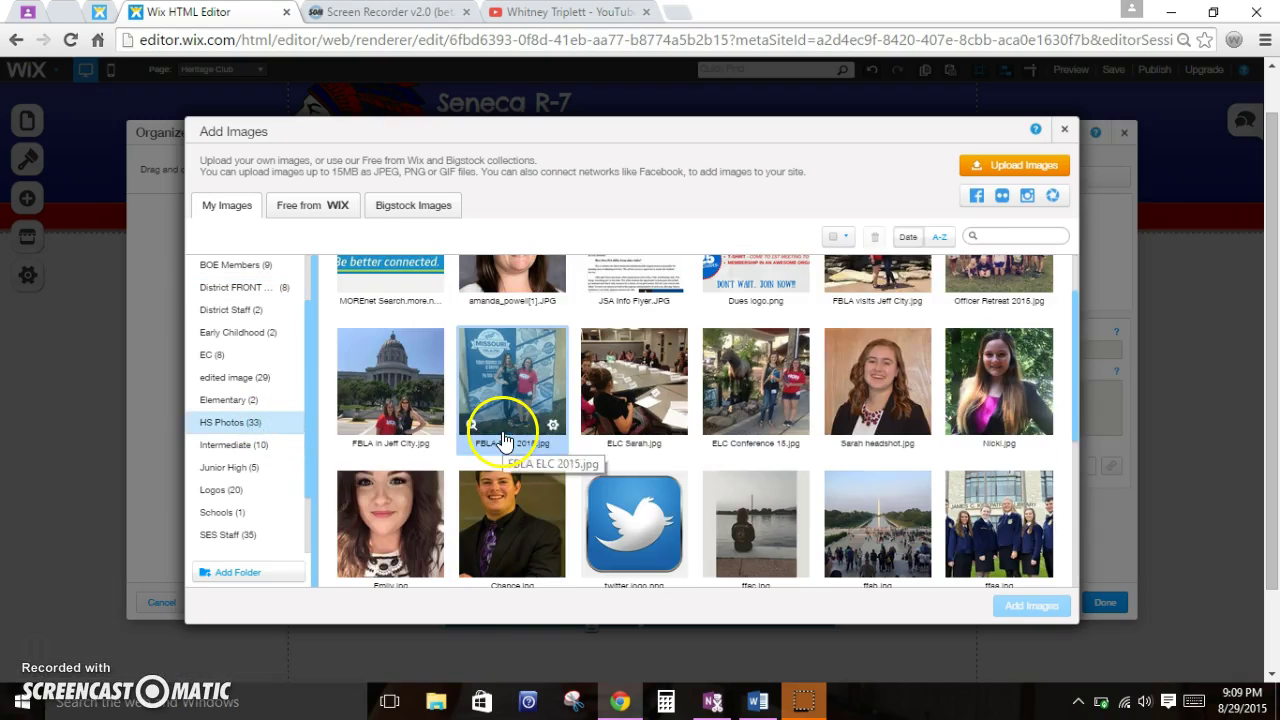
left_click(424, 385)
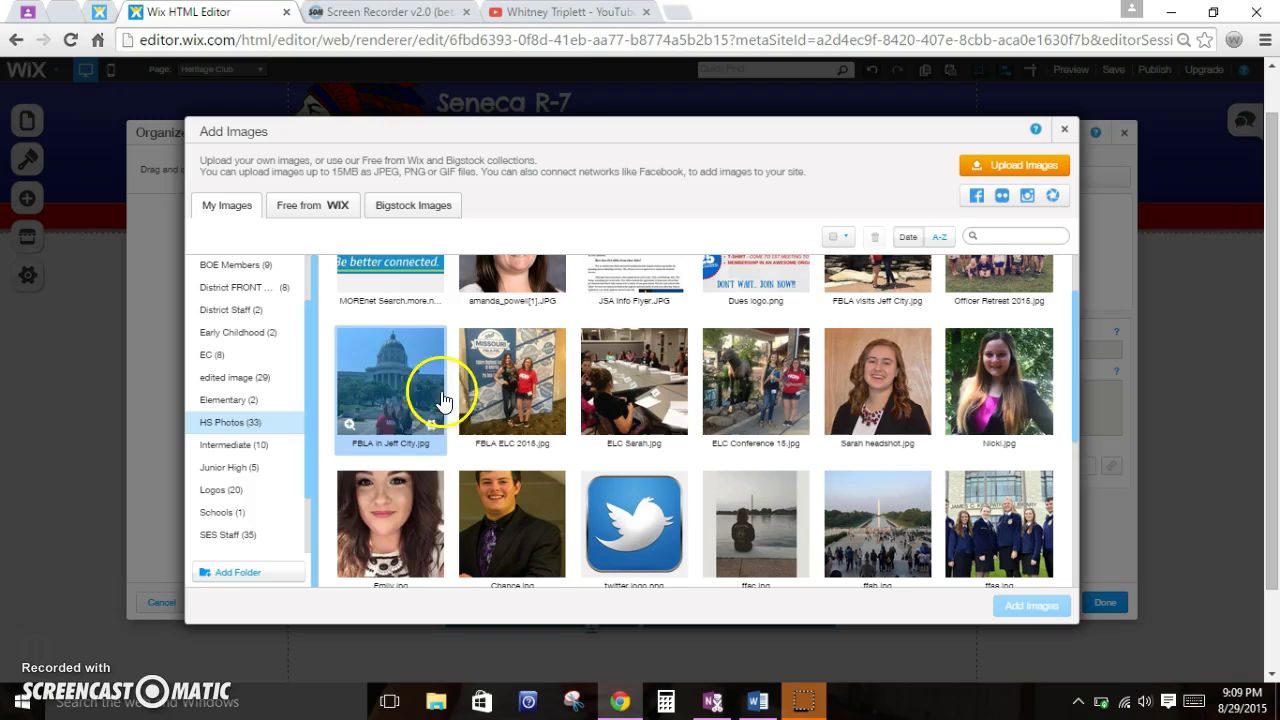
scroll(421, 400, "up", 1)
Step: Browse the Schools and Logos folders, ending in the Early Childhood folder
left_click_drag(421, 398, 222, 525)
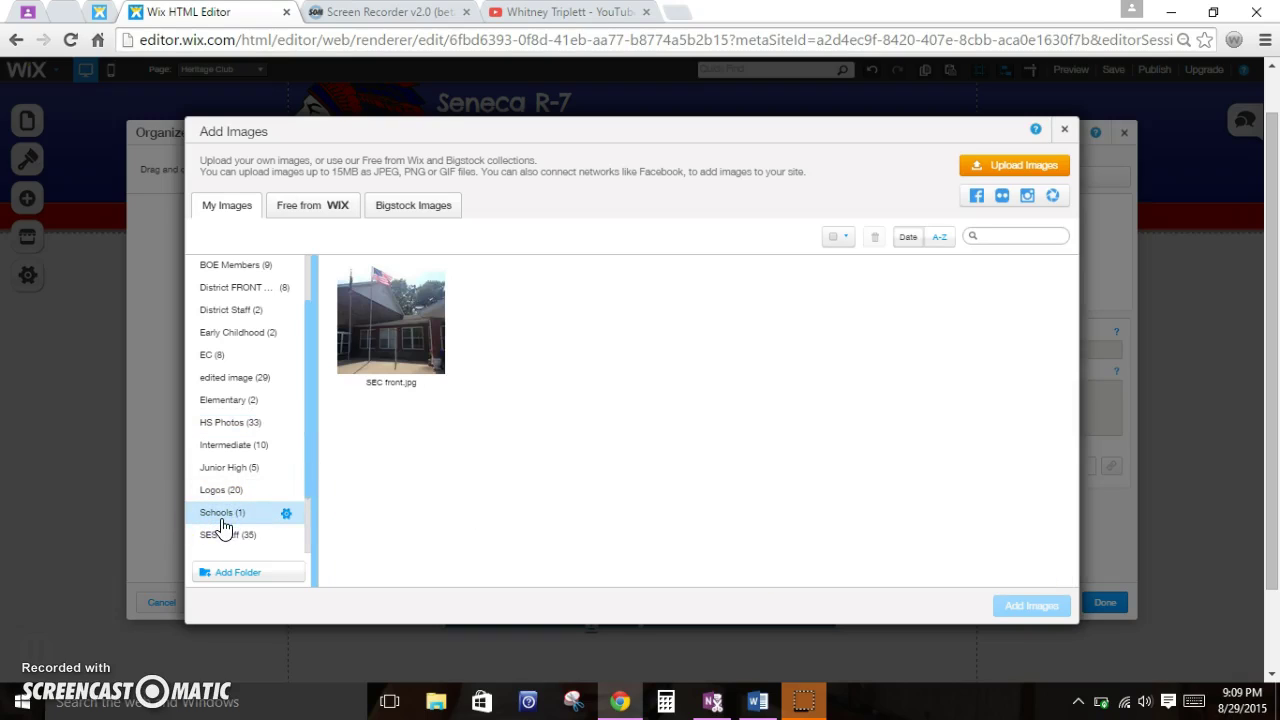
left_click_drag(222, 527, 240, 496)
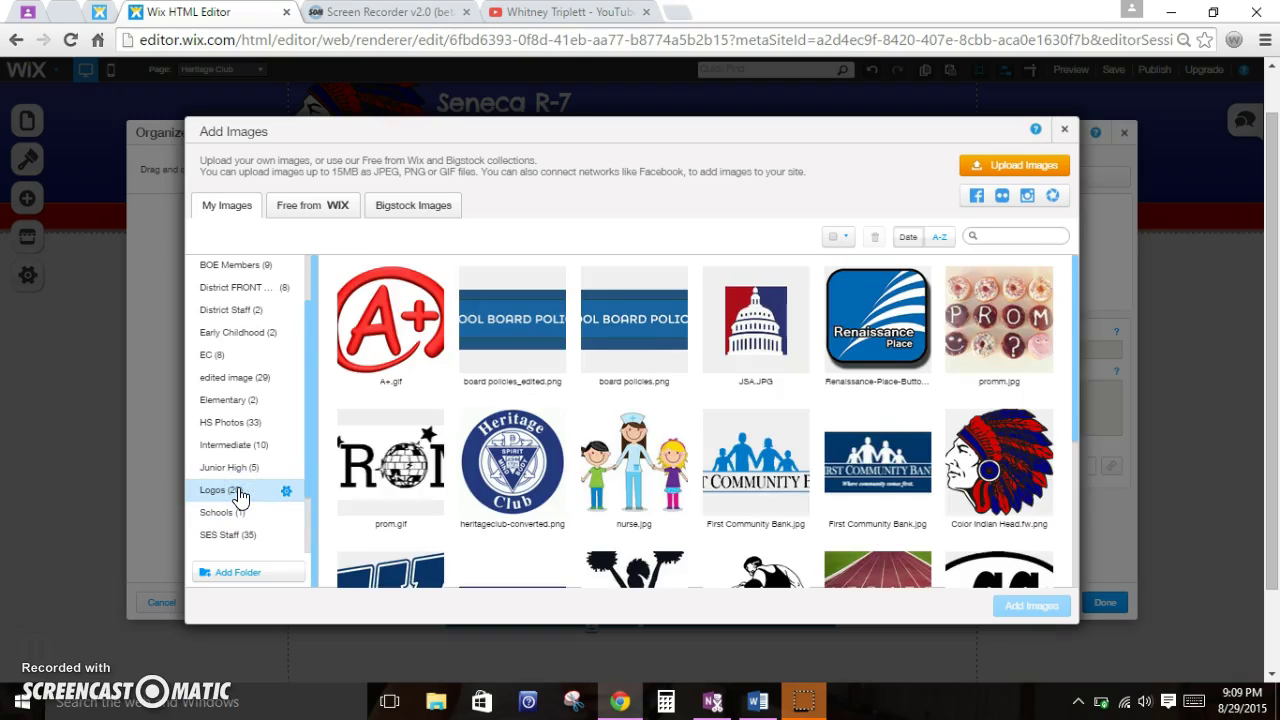
scroll(240, 496, "down", 1)
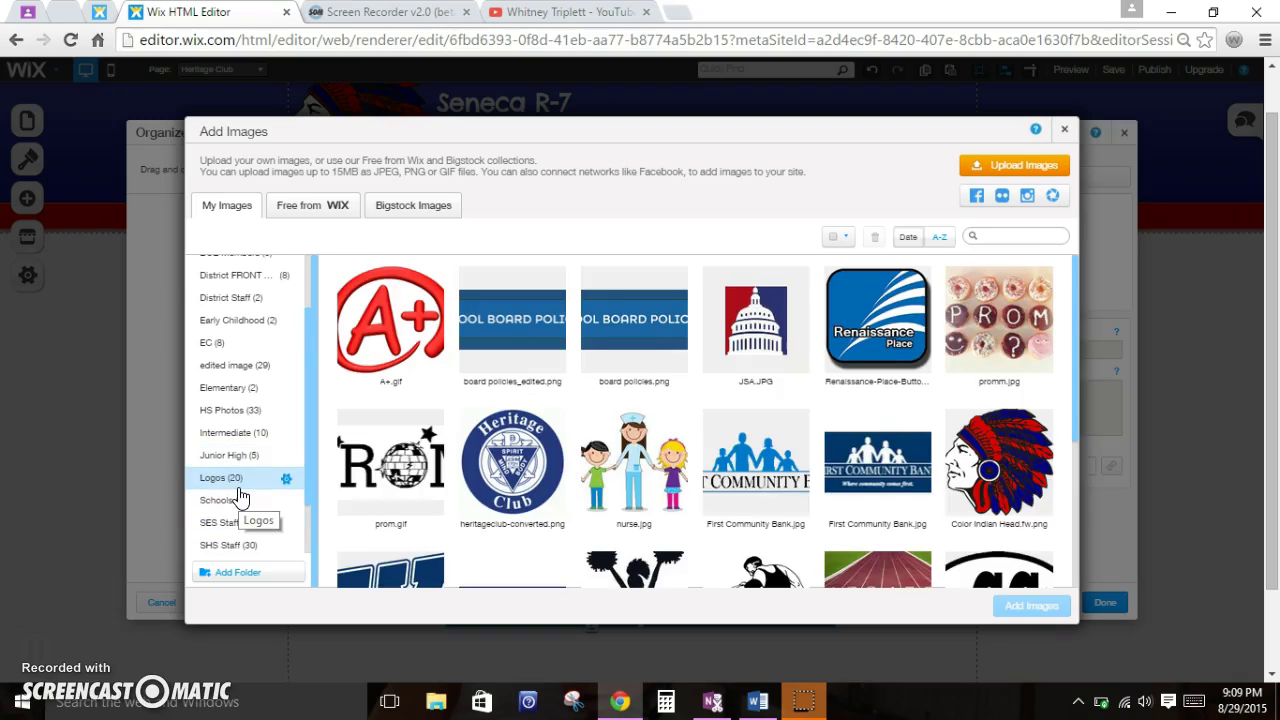
scroll(240, 496, "up", 5)
left_click_drag(243, 420, 232, 390)
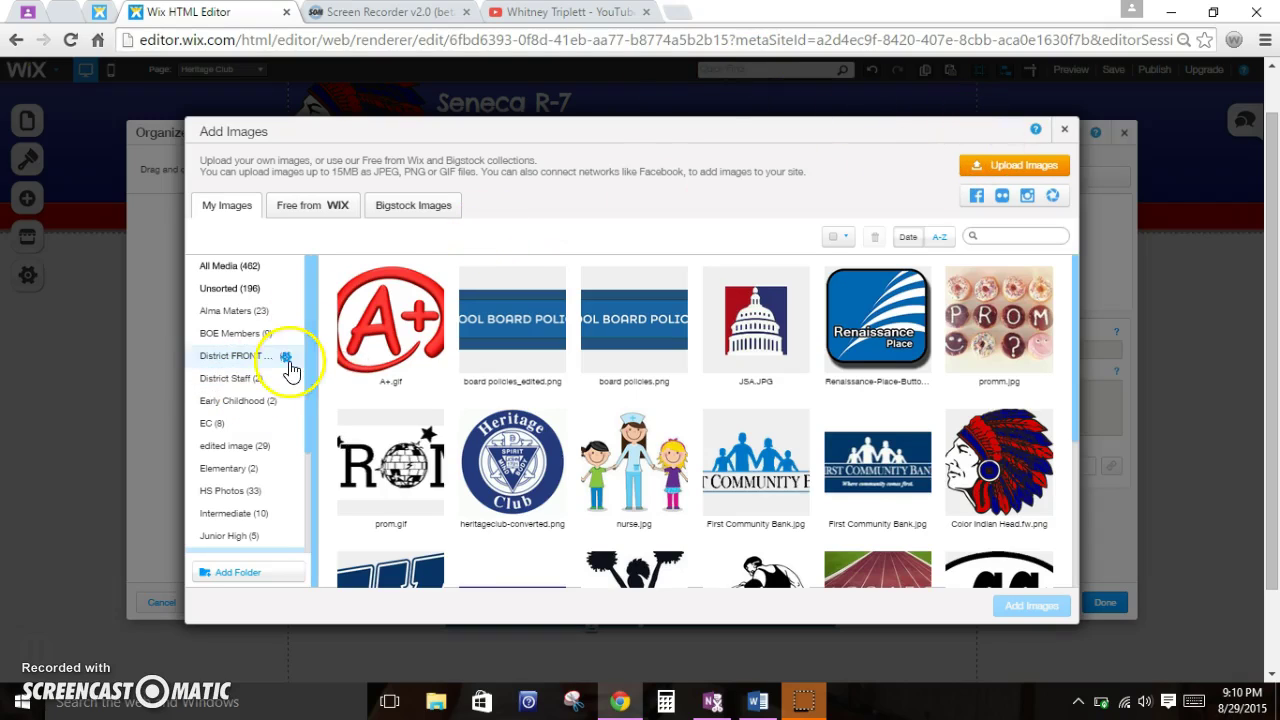
left_click(257, 404)
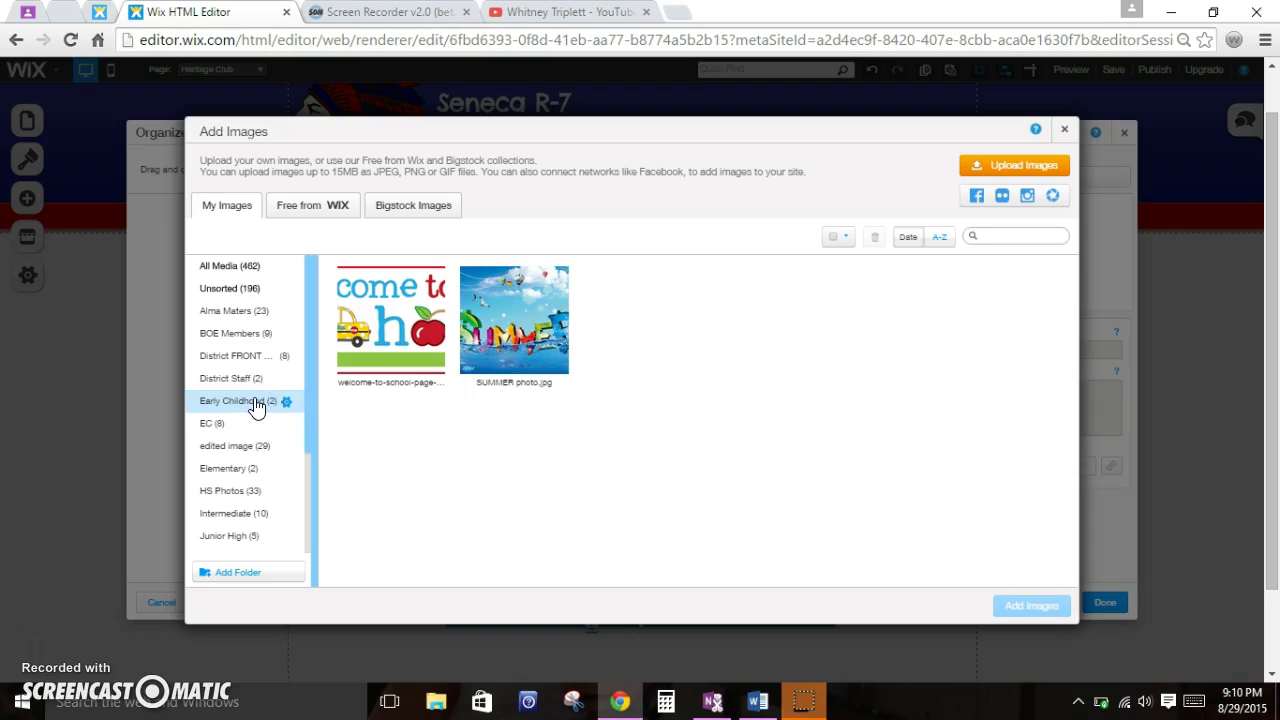
Step: Upload 'WANTED poster - example' from the Needs and Wants folder into Early Childhood
left_click(1030, 165)
left_click(1018, 165)
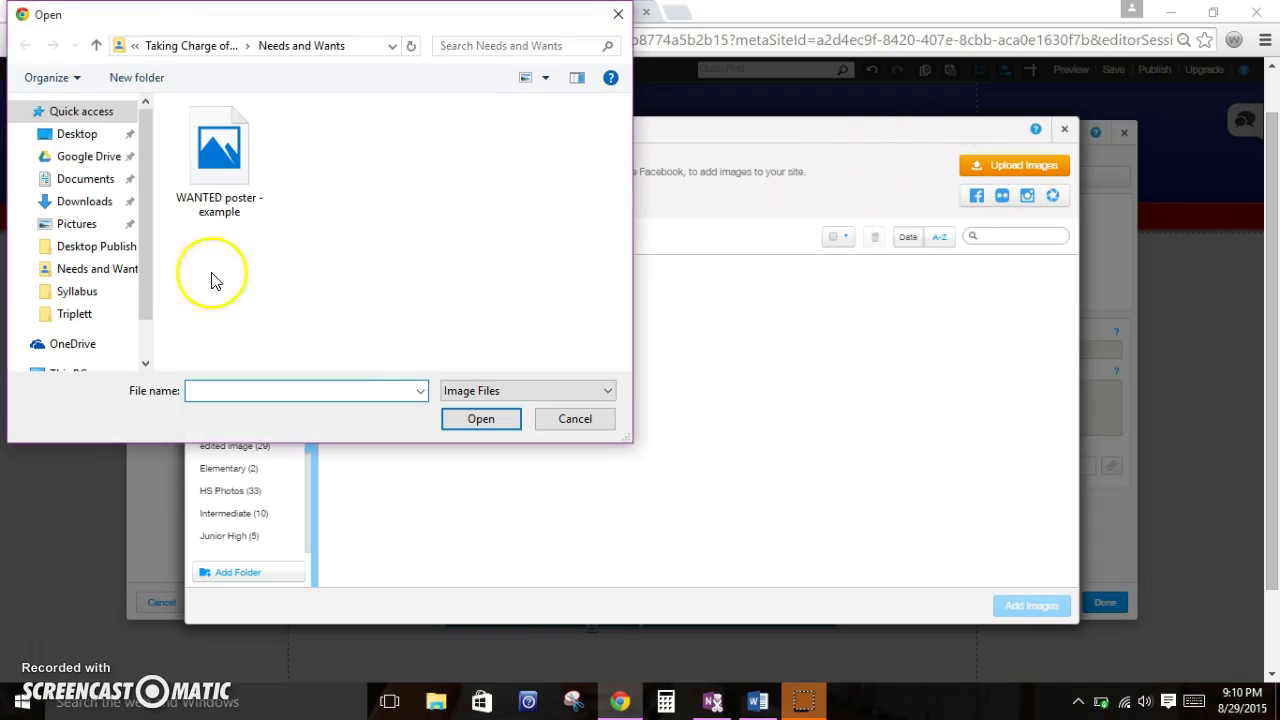
left_click(143, 348)
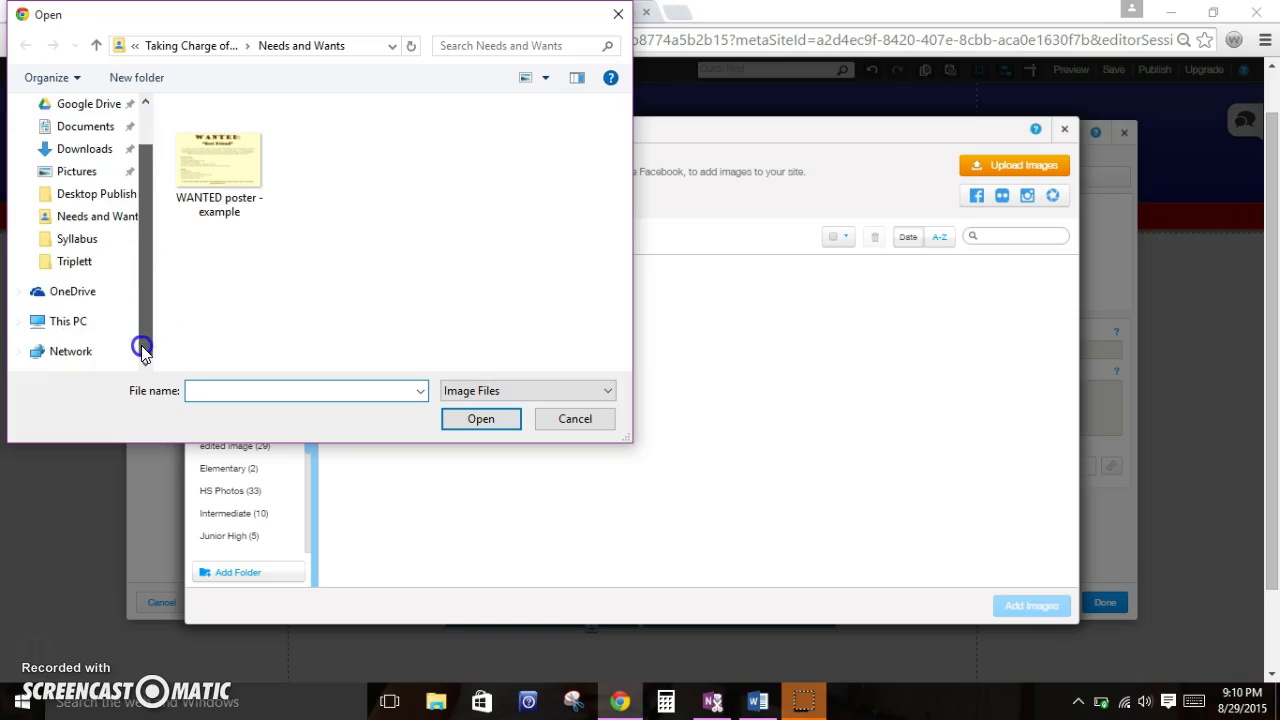
left_click(206, 190)
left_click(493, 418)
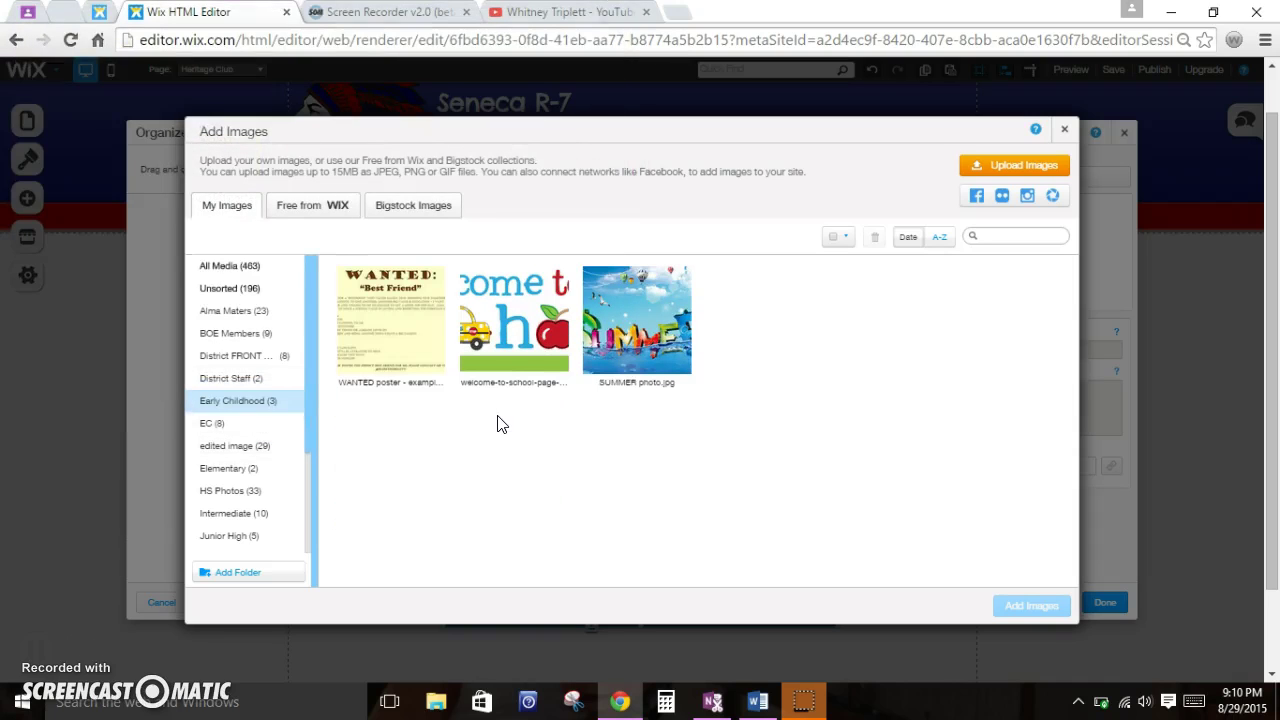
Step: Add the WANTED poster to the slideshow with a new title crediting its student creator
left_click(428, 357)
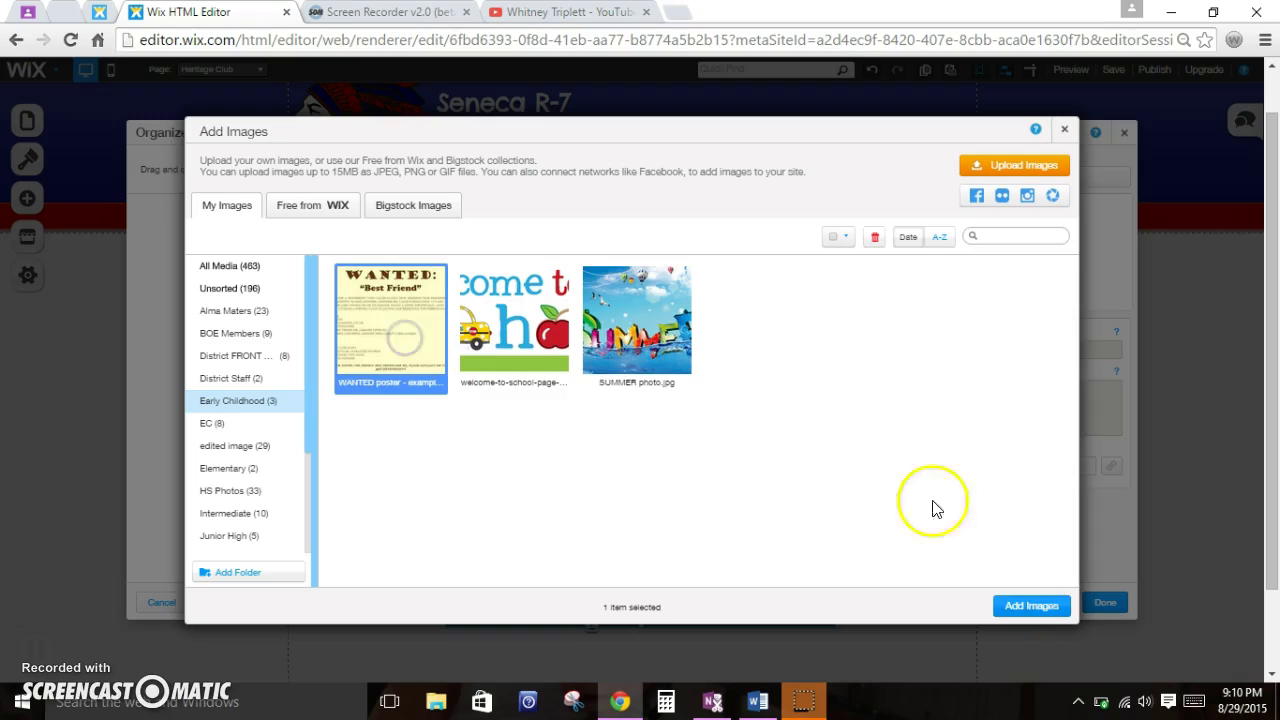
left_click(1032, 606)
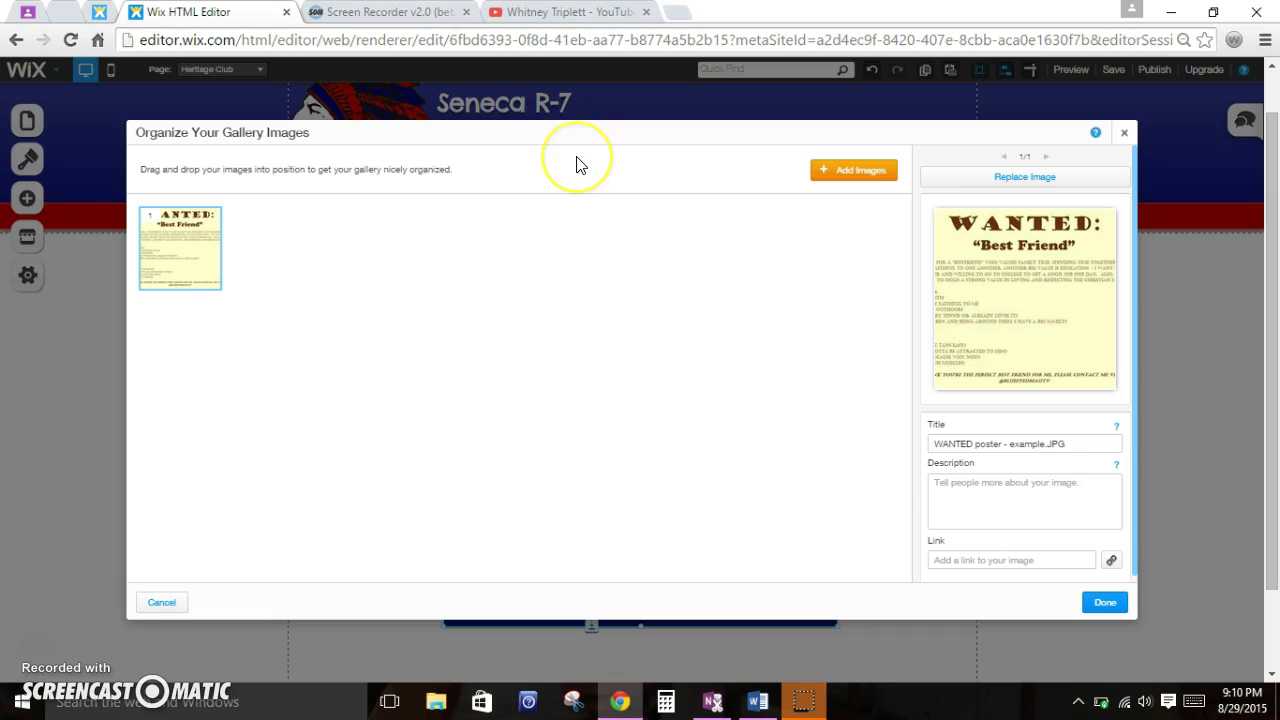
left_click(951, 443)
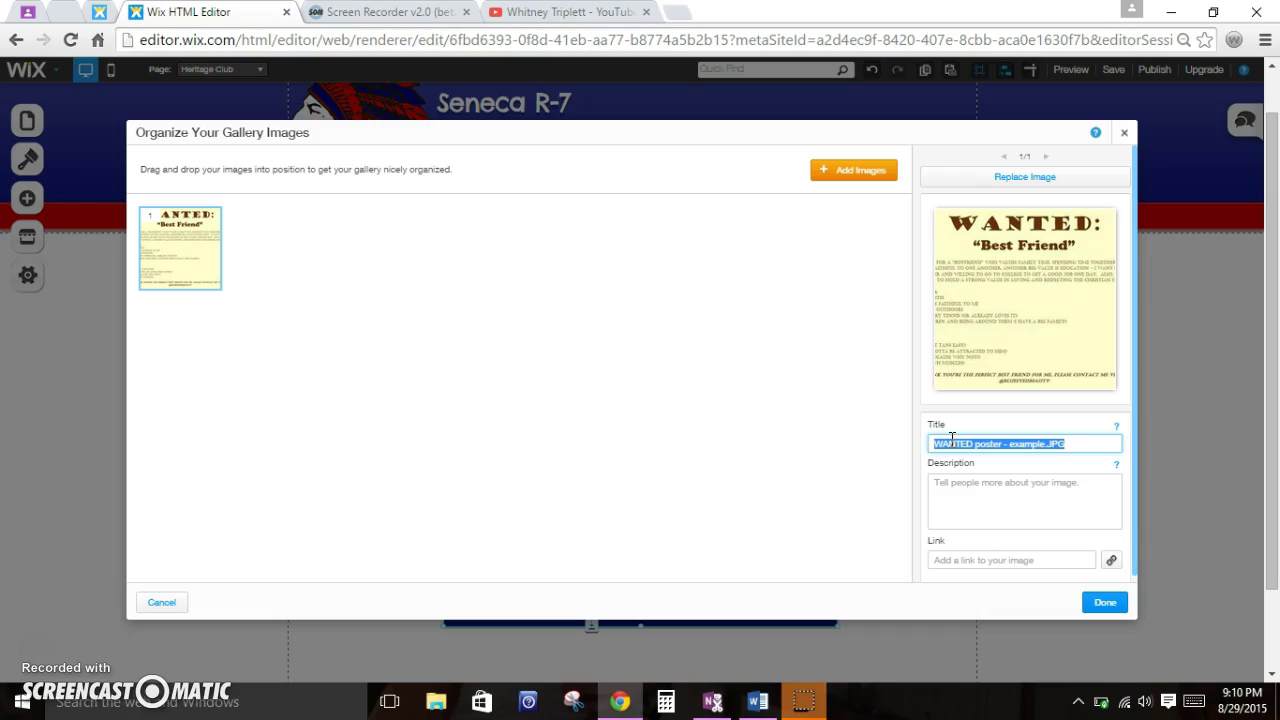
type("W")
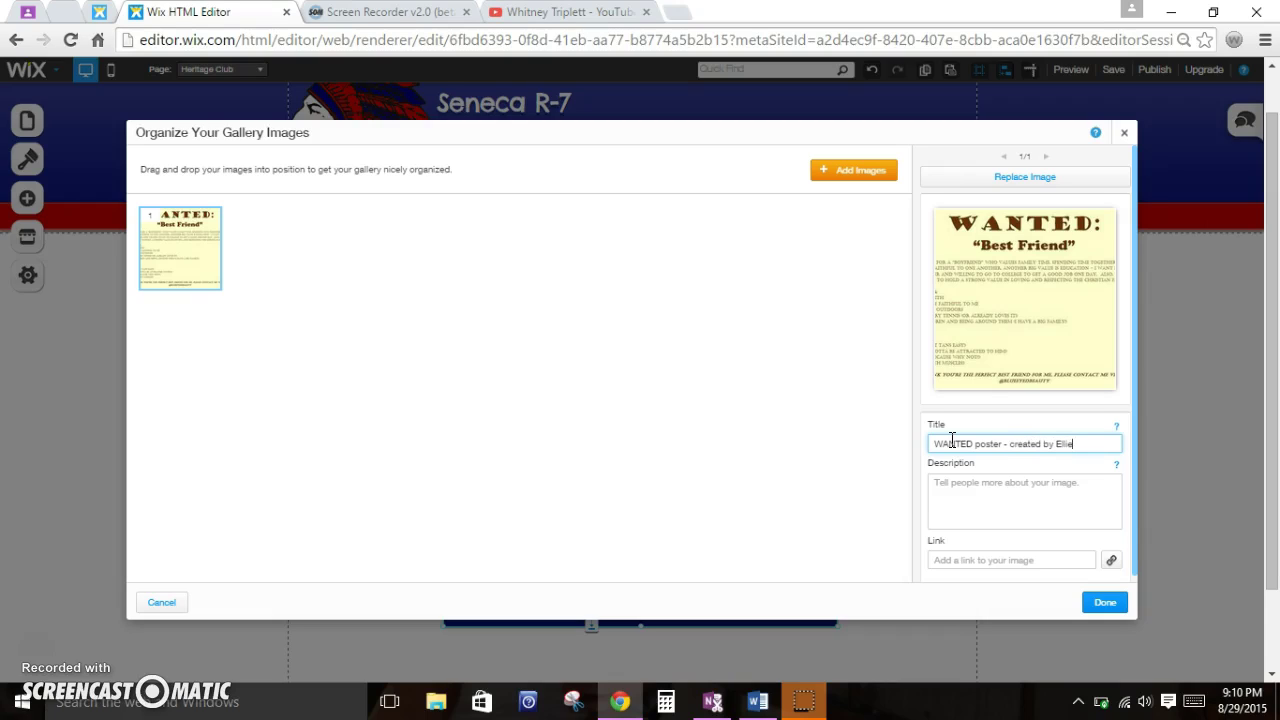
left_click(991, 506)
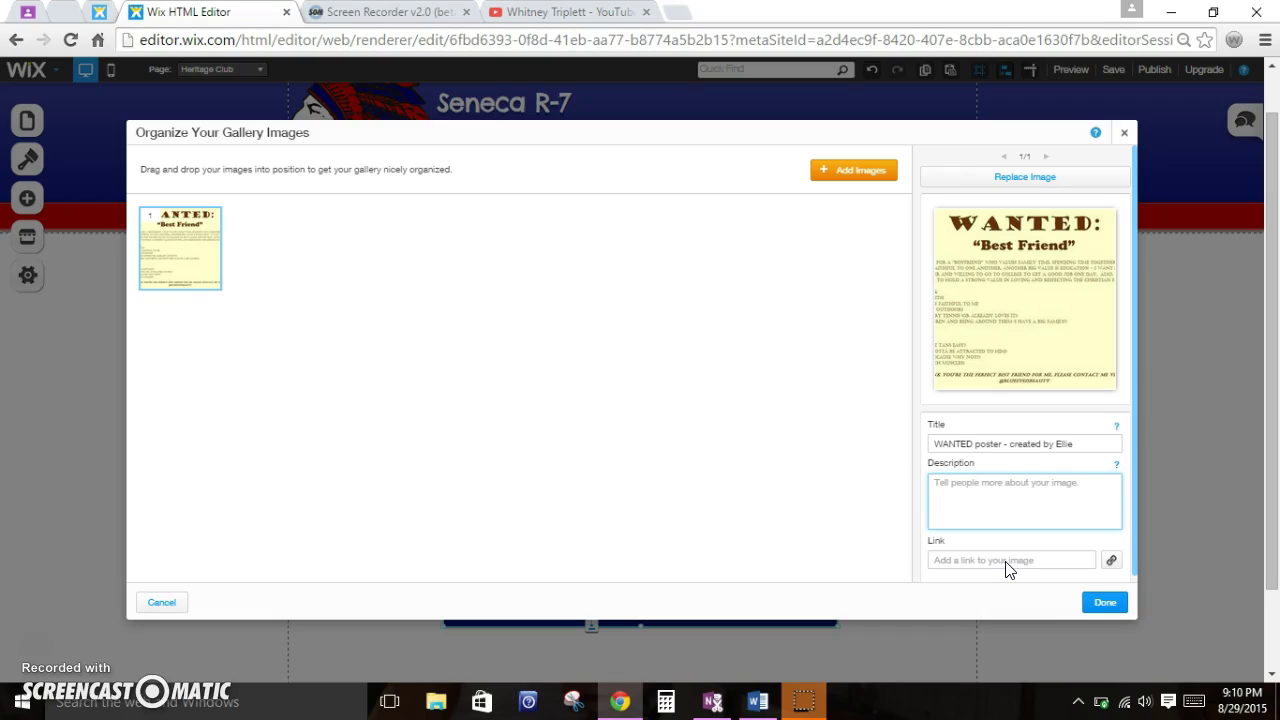
left_click(1106, 600)
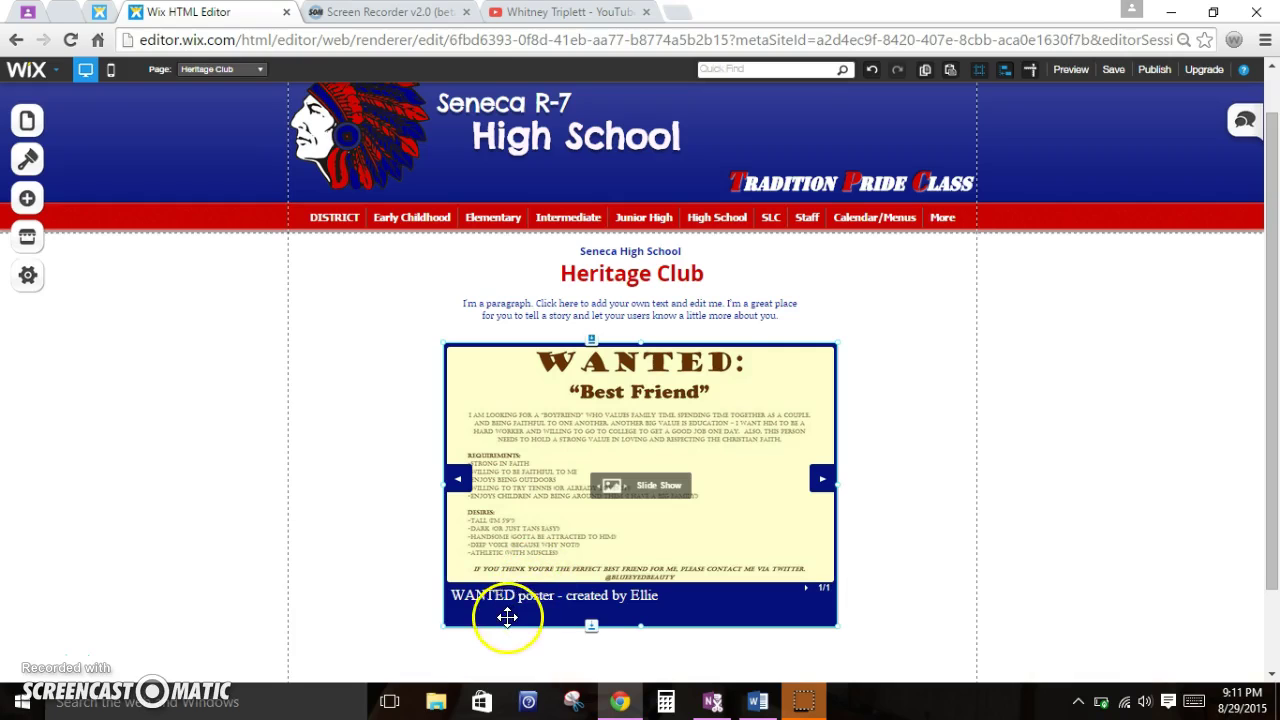
Step: Stretch the slideshow gallery taller from its bottom handle
left_click(593, 627)
mouse_move(593, 627)
left_mouse_down()
mouse_move(589, 668)
mouse_move(591, 641)
left_mouse_up()
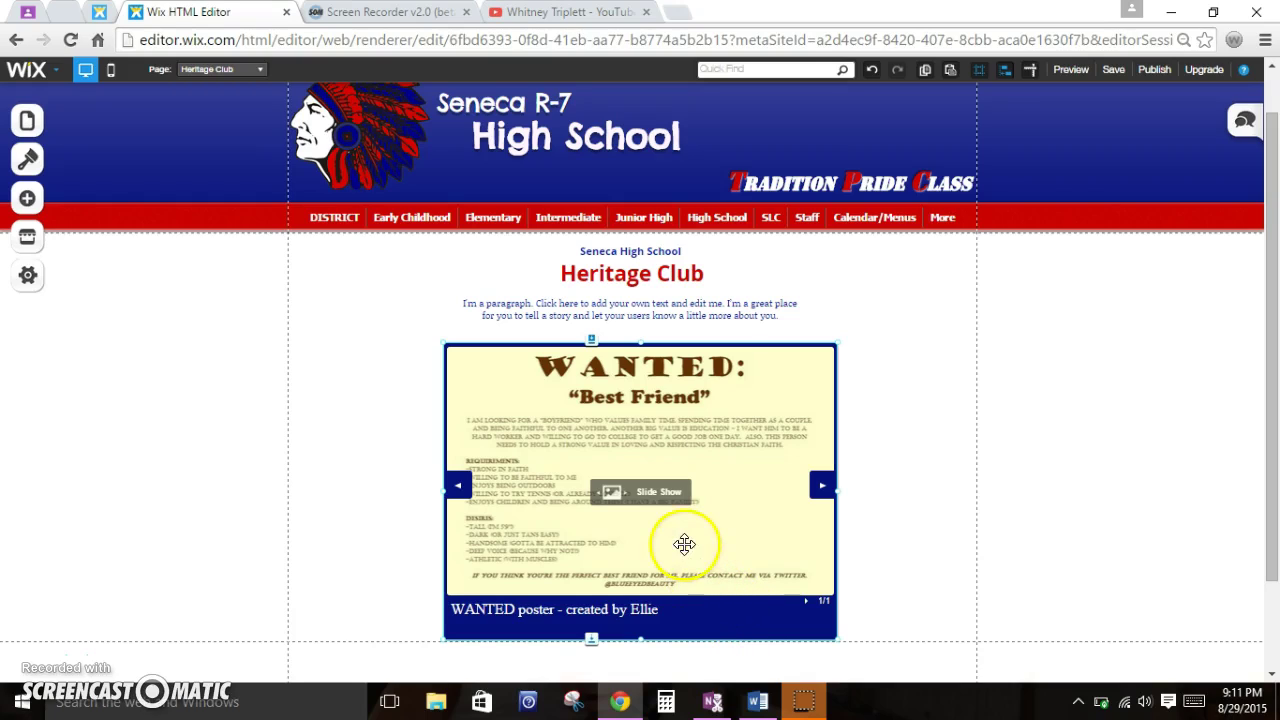
double_click(540, 430)
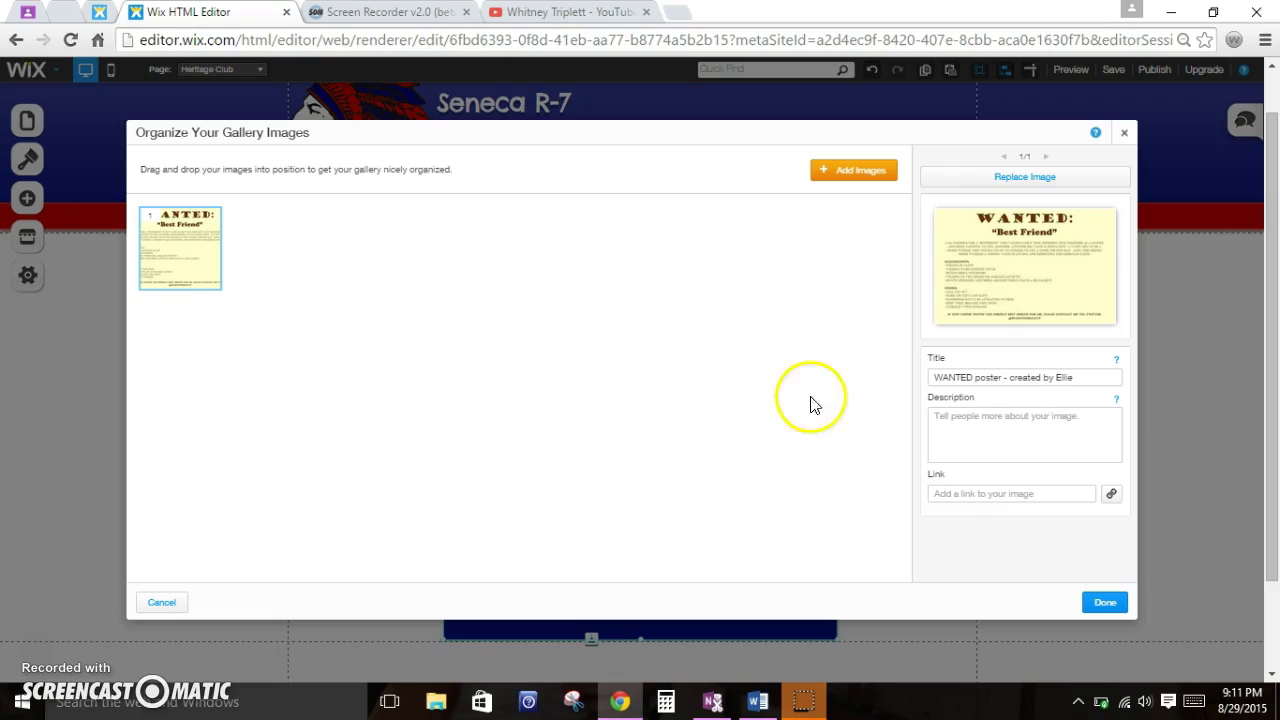
left_click(1105, 602)
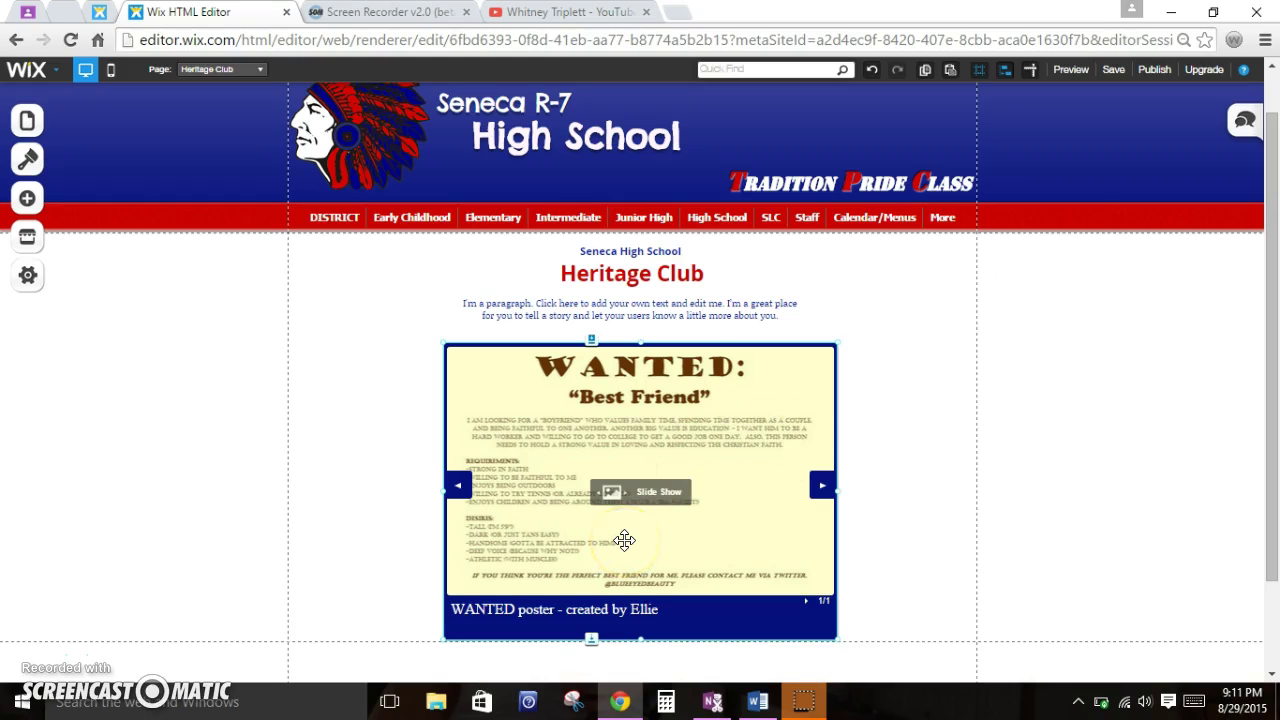
Step: Preview the Heritage Club page and scroll through it as a visitor
left_click(1065, 72)
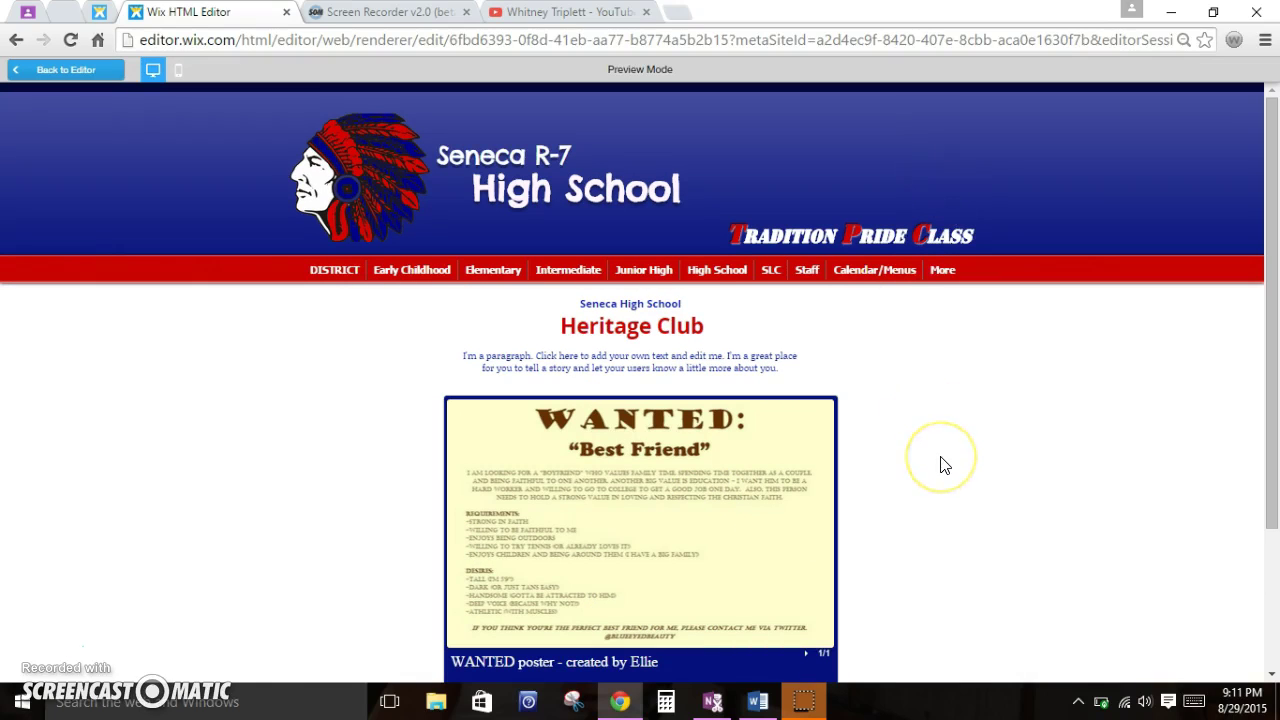
scroll(940, 465, "down", 1)
mouse_move(571, 400)
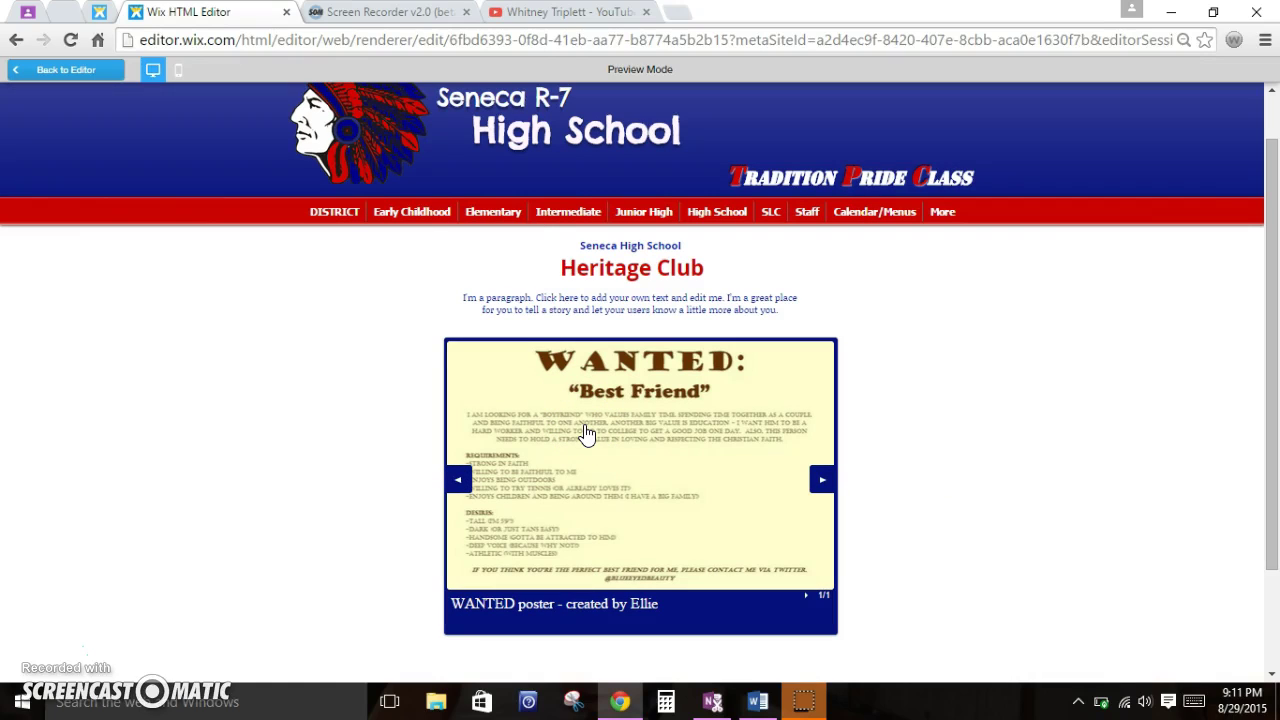
Step: Back in the editor, set the slideshow gallery's Image Scaling to Center
left_click(87, 71)
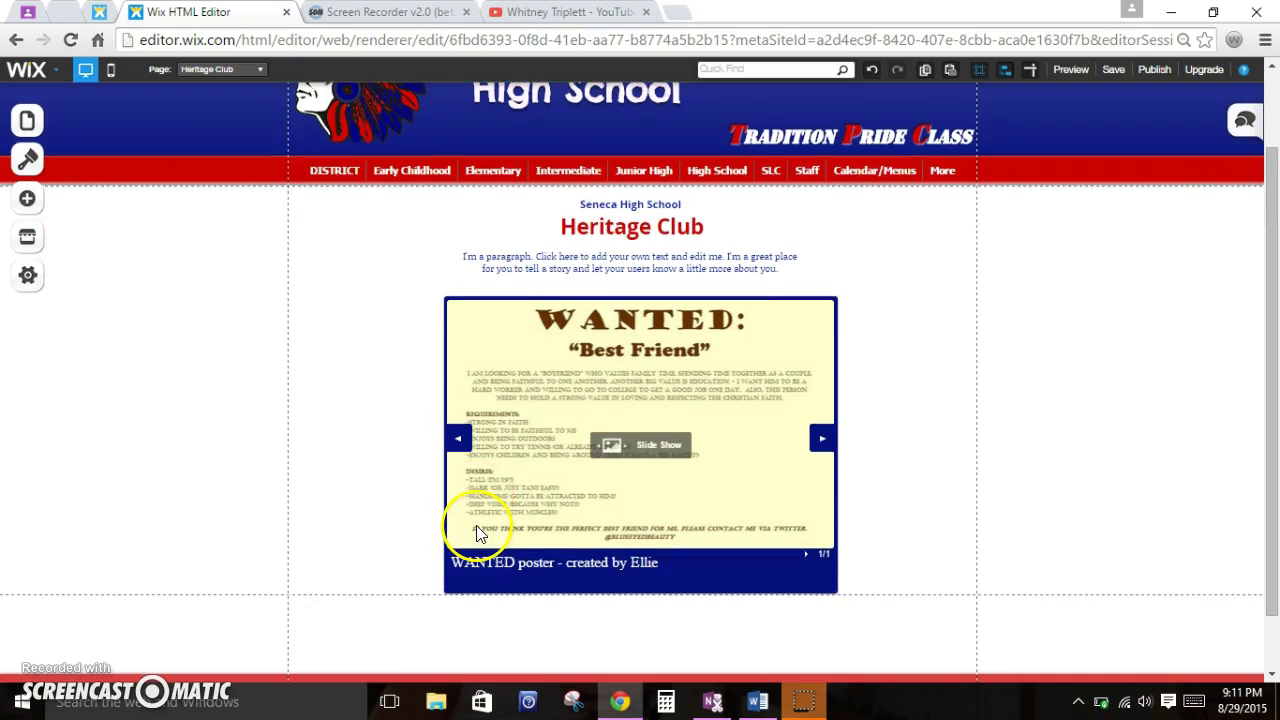
left_click(537, 447)
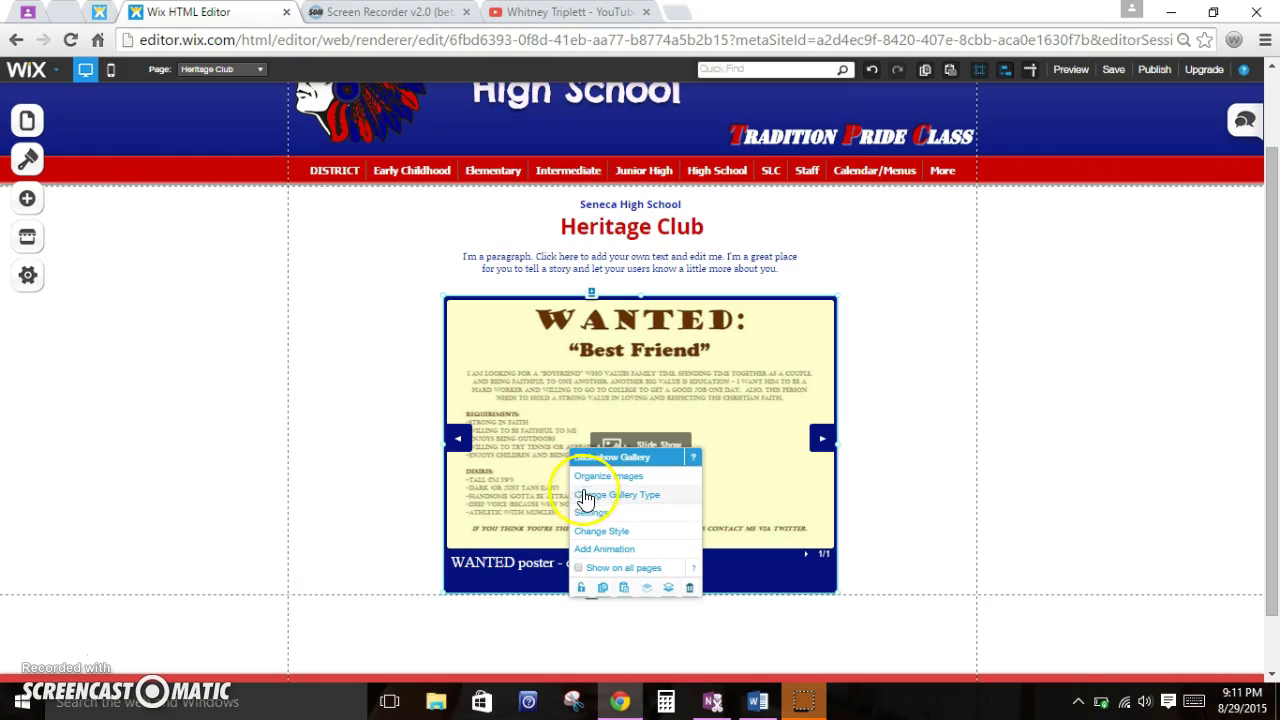
left_click(591, 514)
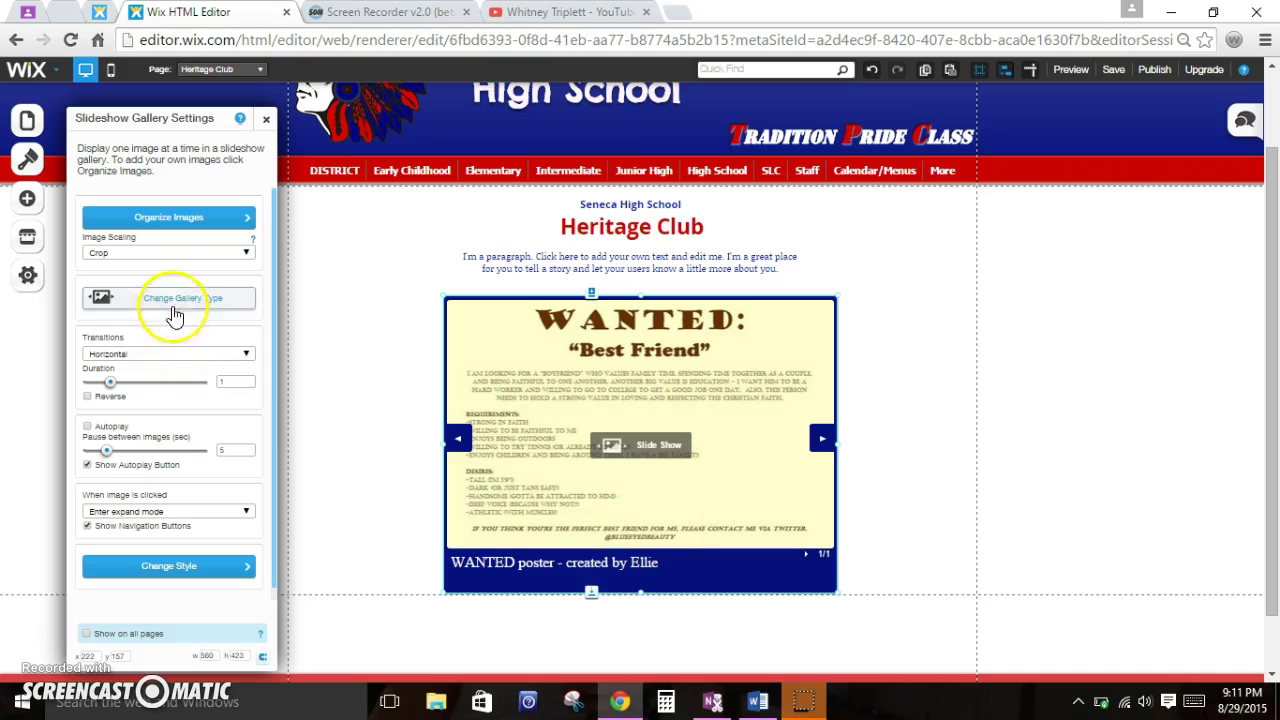
left_click(142, 250)
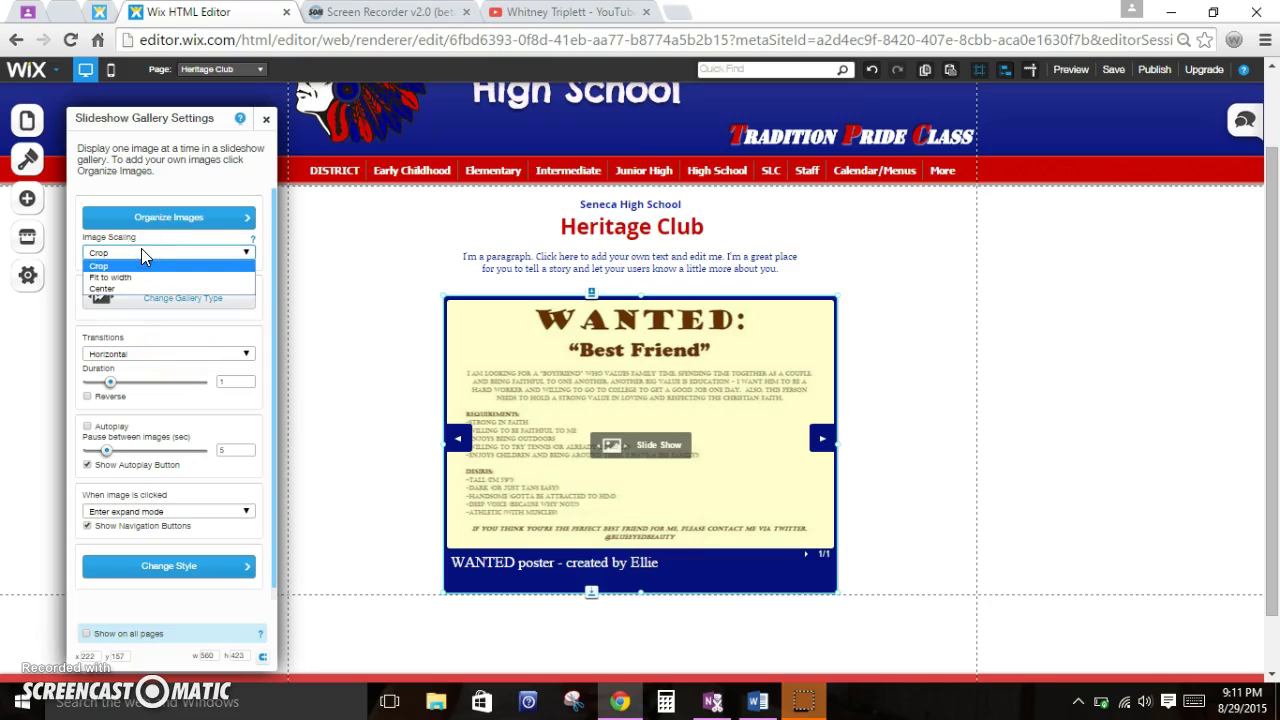
left_click(129, 277)
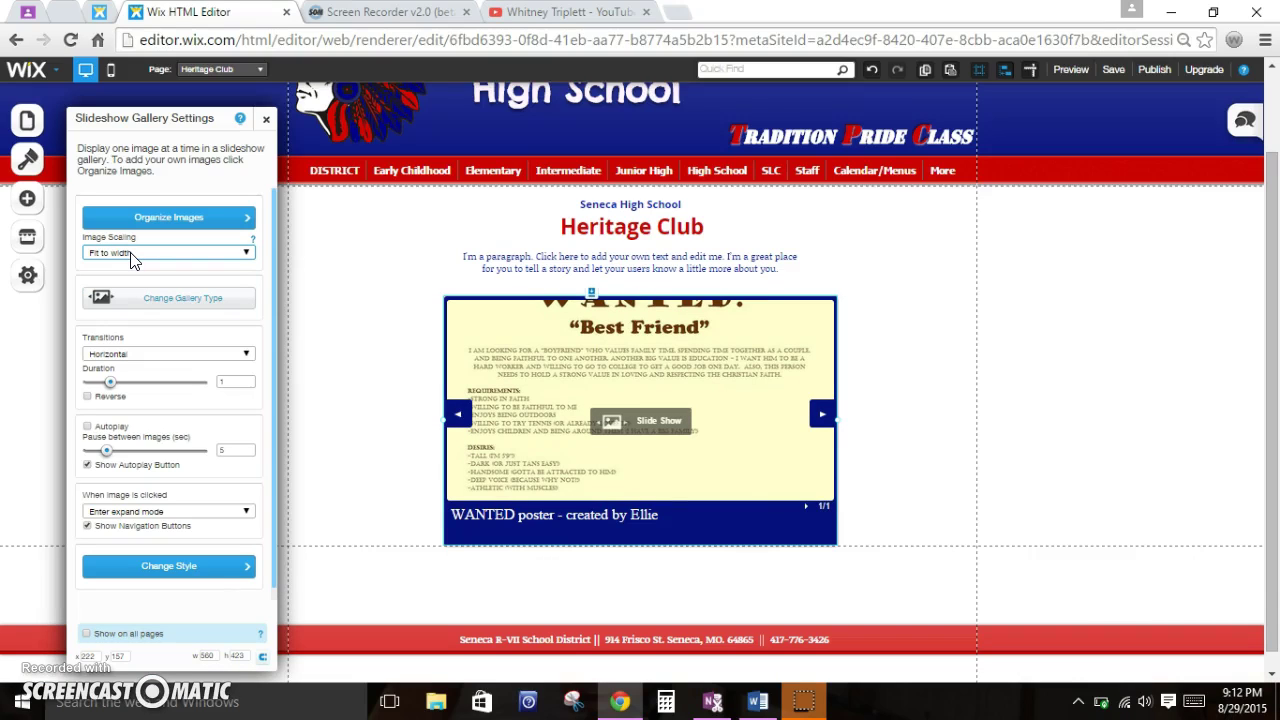
left_click(130, 253)
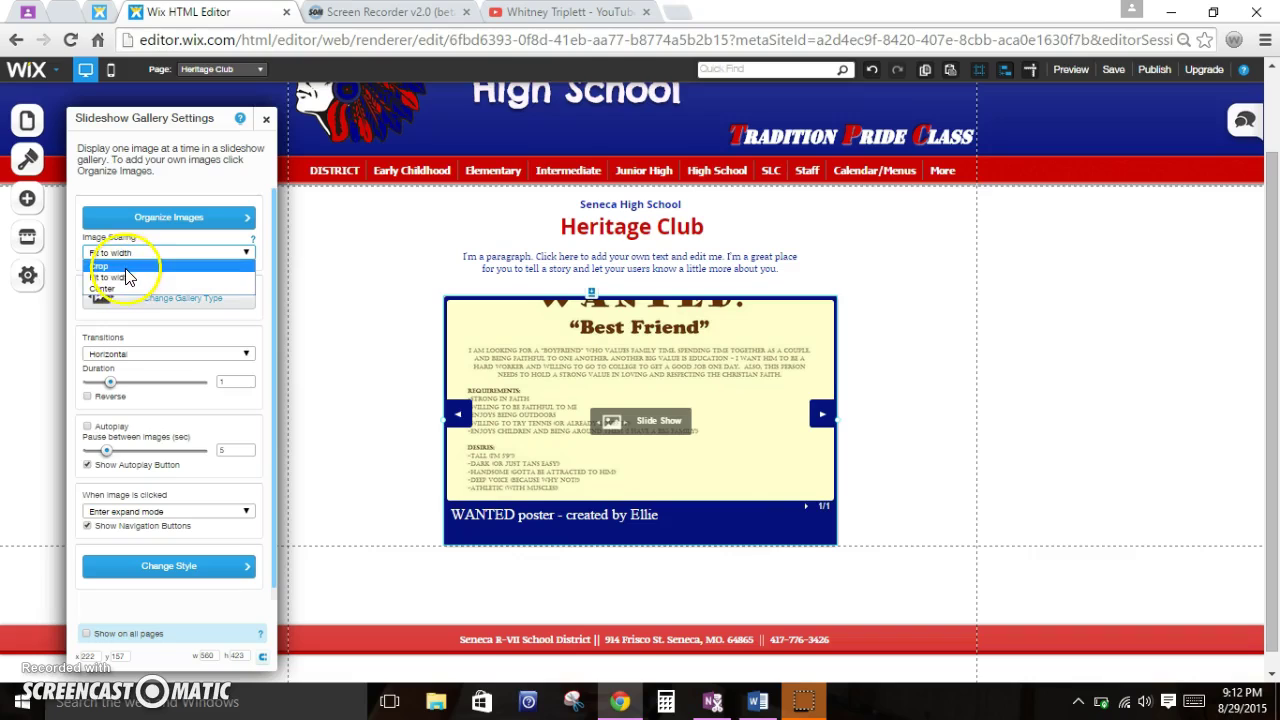
left_click(127, 266)
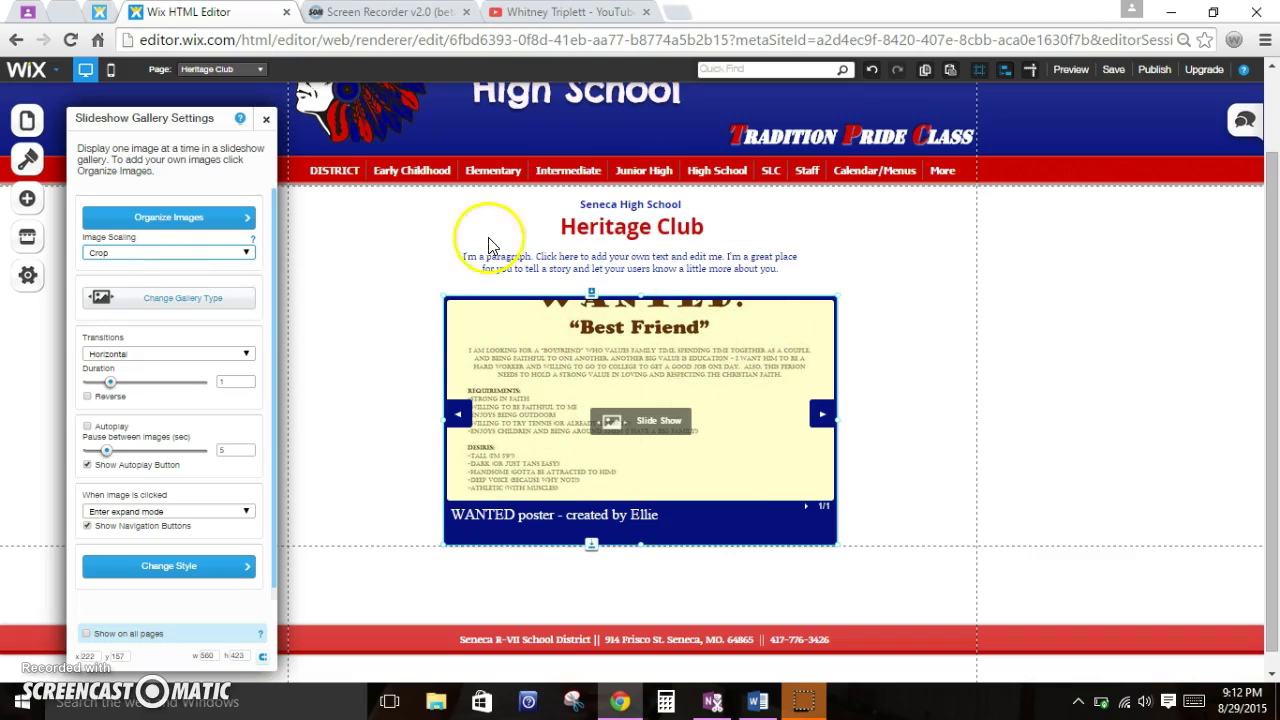
left_click(105, 258)
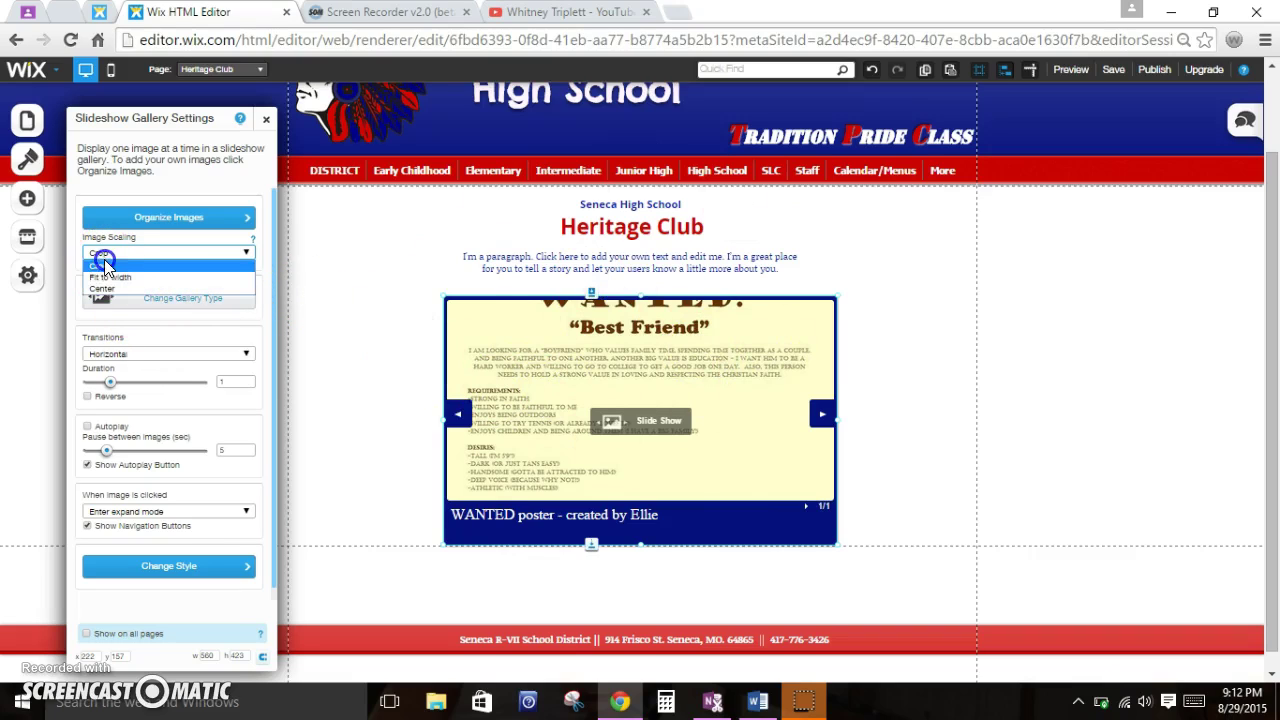
left_click(108, 288)
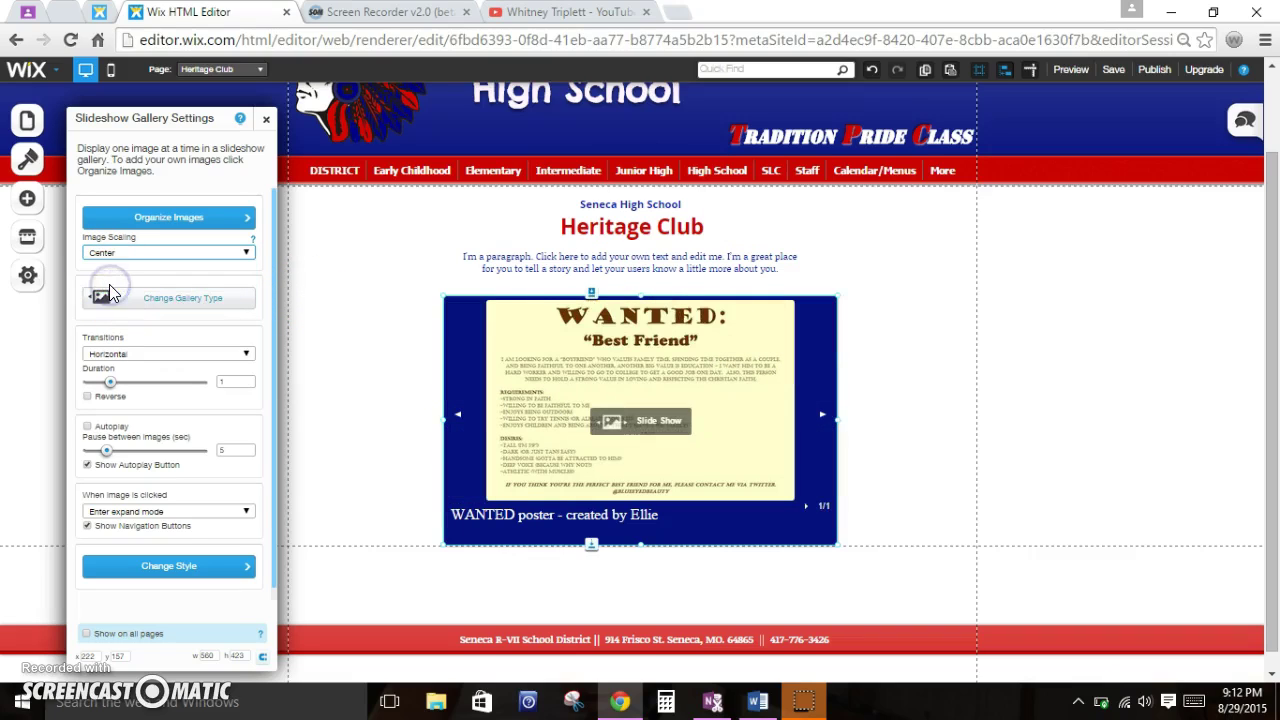
Step: Keep Center scaling, then close and reopen the Slideshow Gallery Settings
left_click(440, 197)
left_click(346, 428)
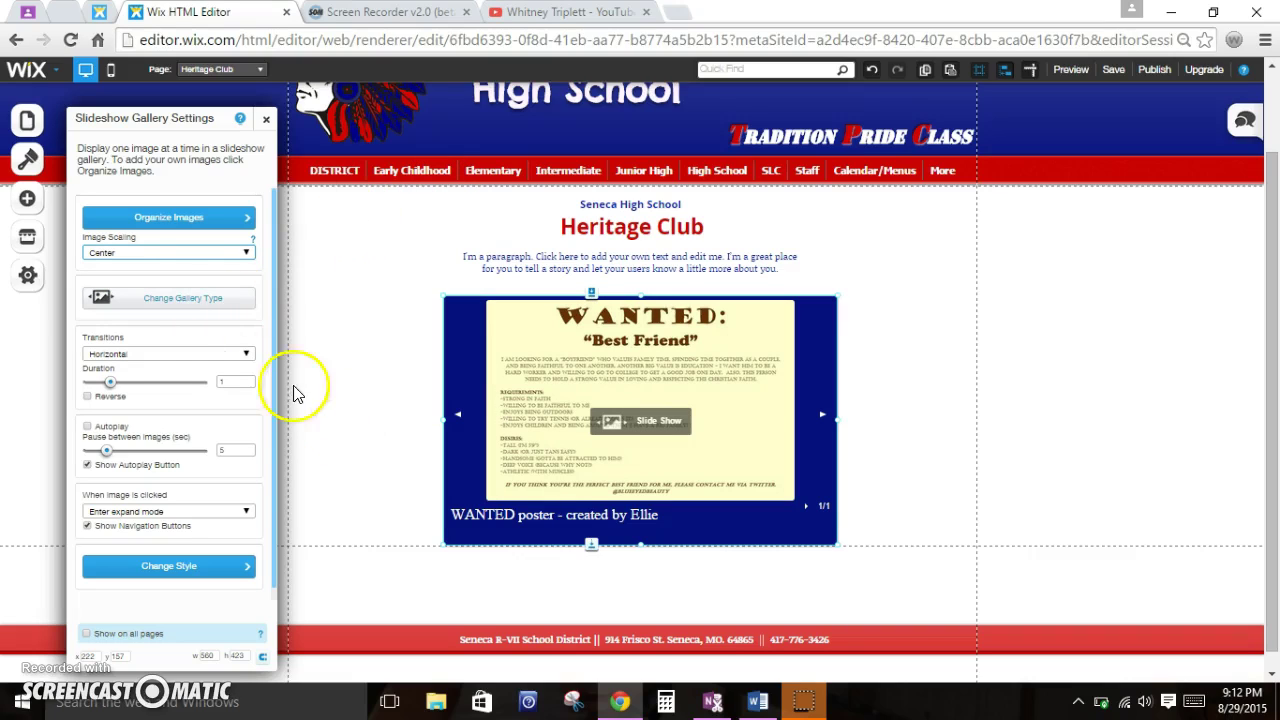
left_click(167, 255)
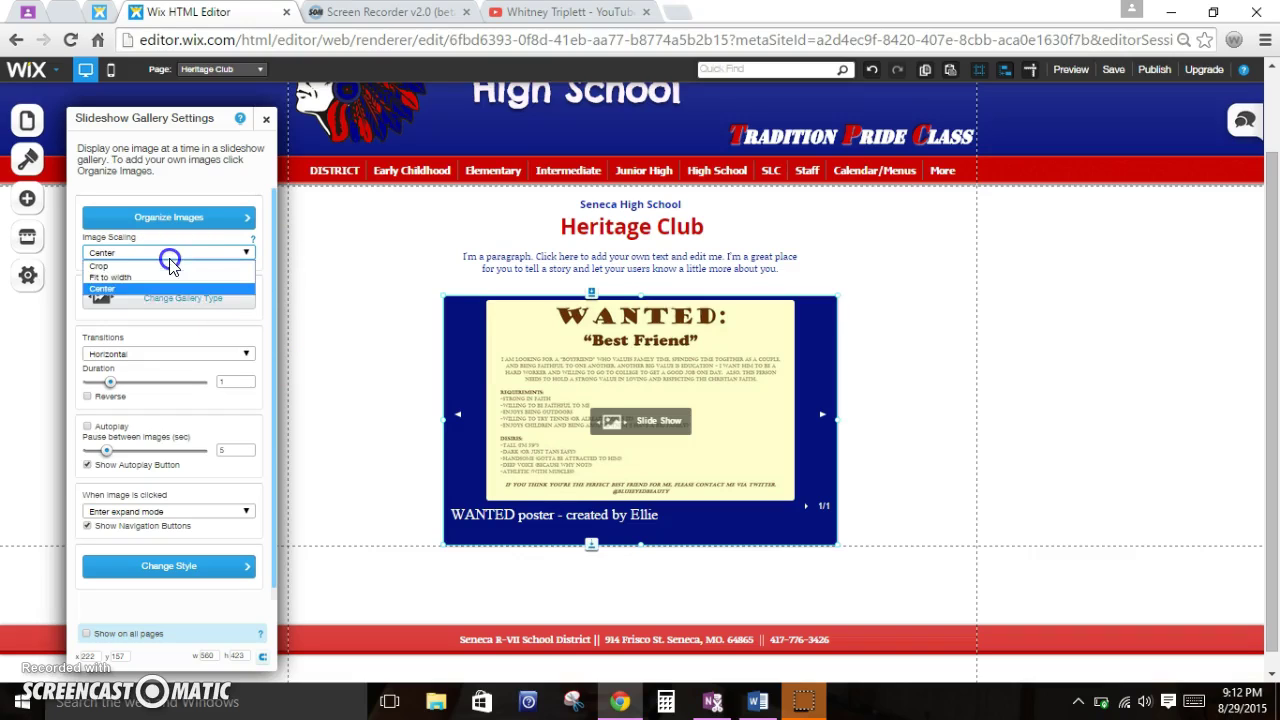
left_click(254, 252)
right_click(704, 407)
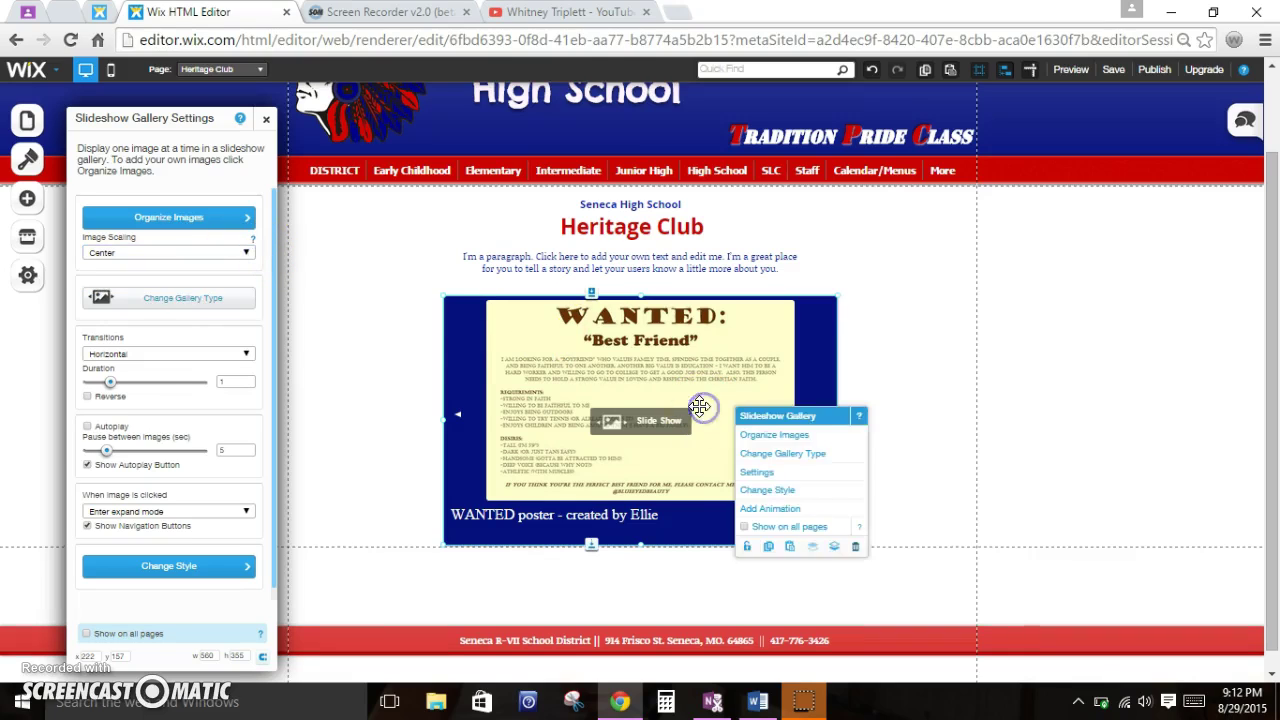
left_click(267, 121)
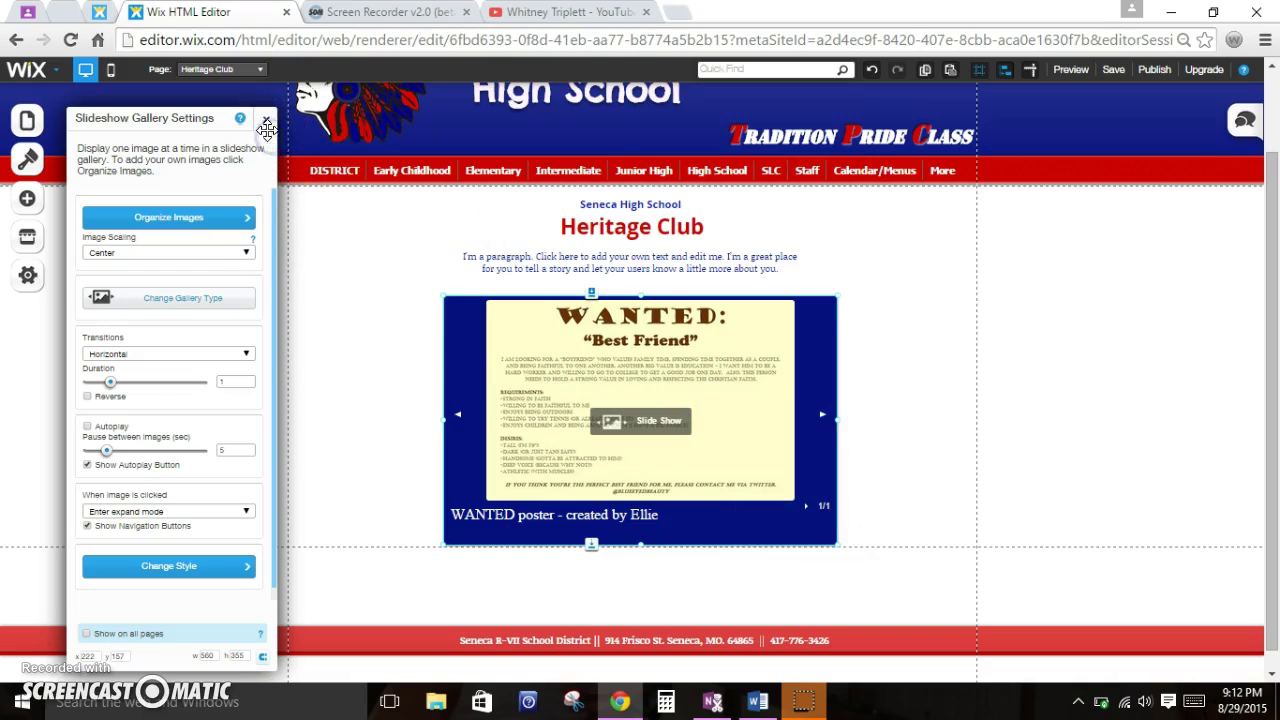
left_click(729, 494)
left_click(780, 560)
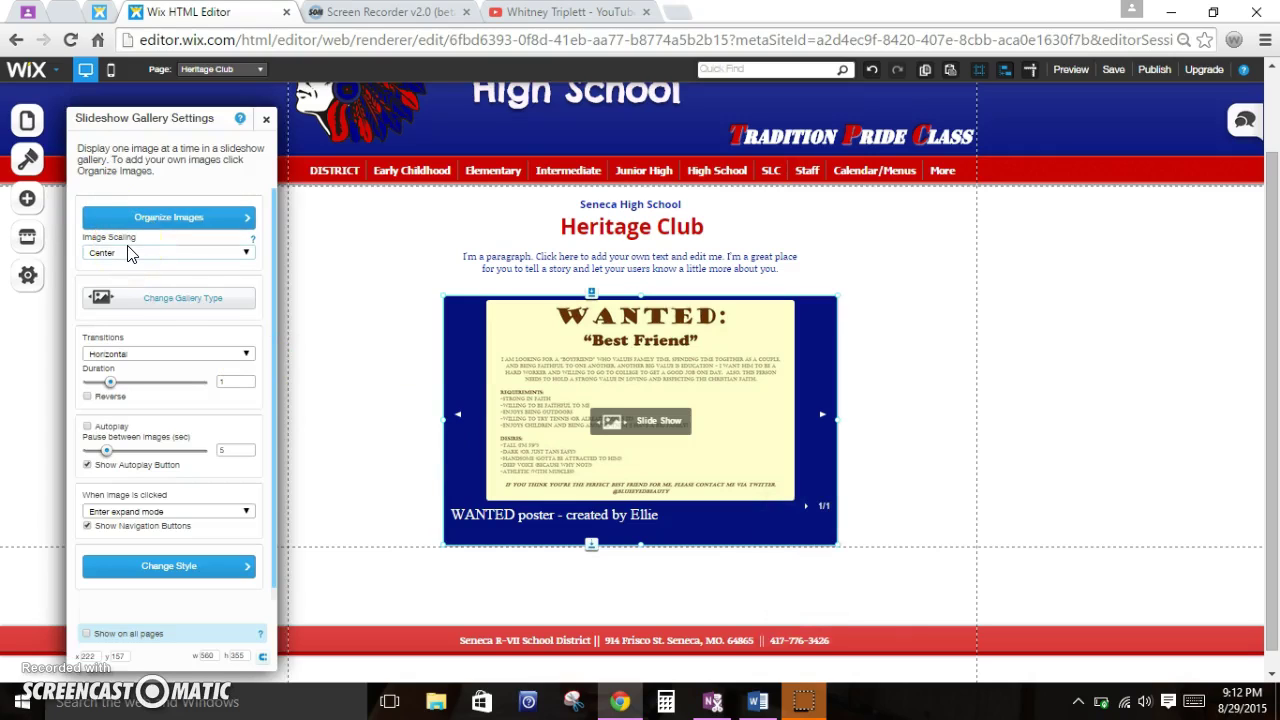
Step: Set slideshow transitions to Cross-Fade and turn on Autoplay
left_click(157, 354)
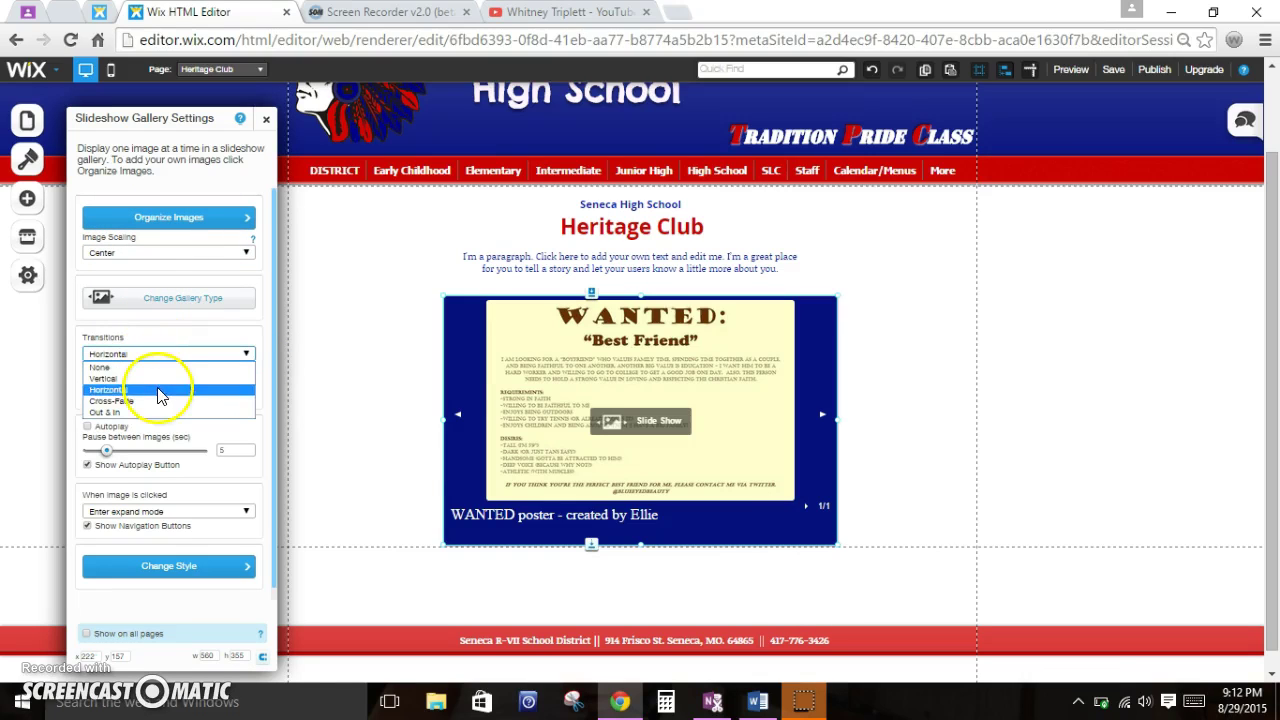
left_click(157, 400)
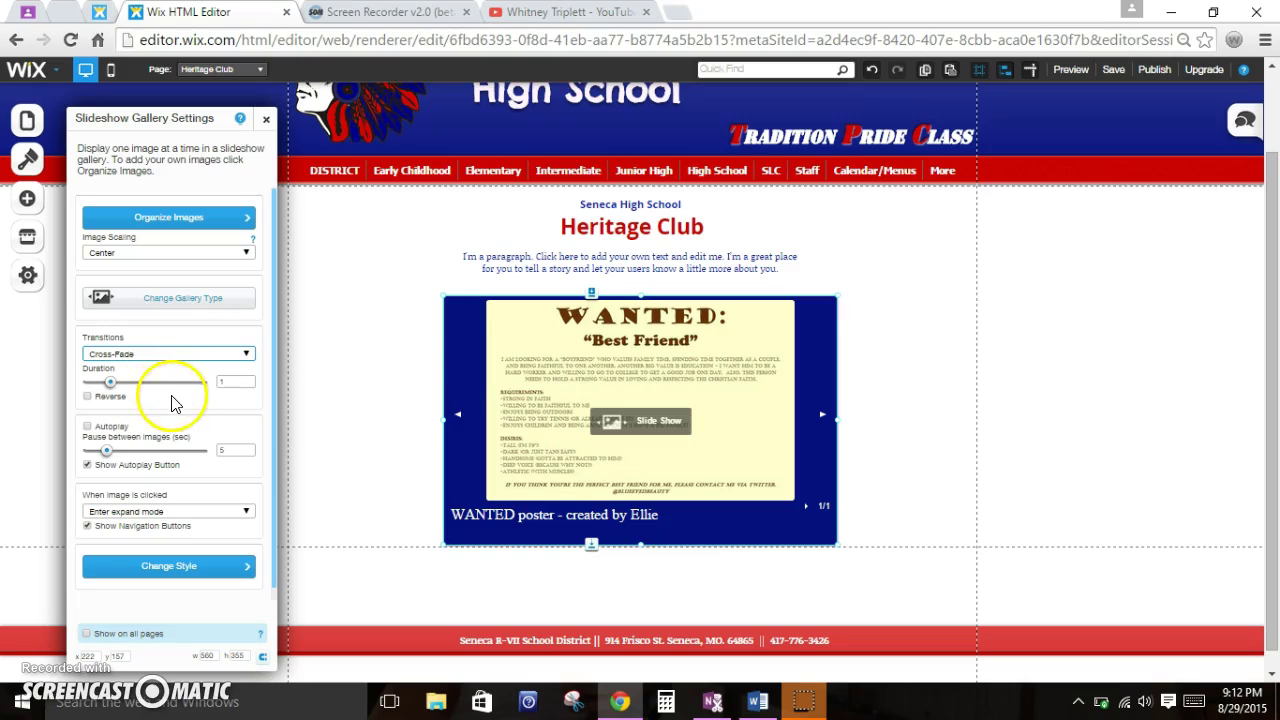
left_click(88, 427)
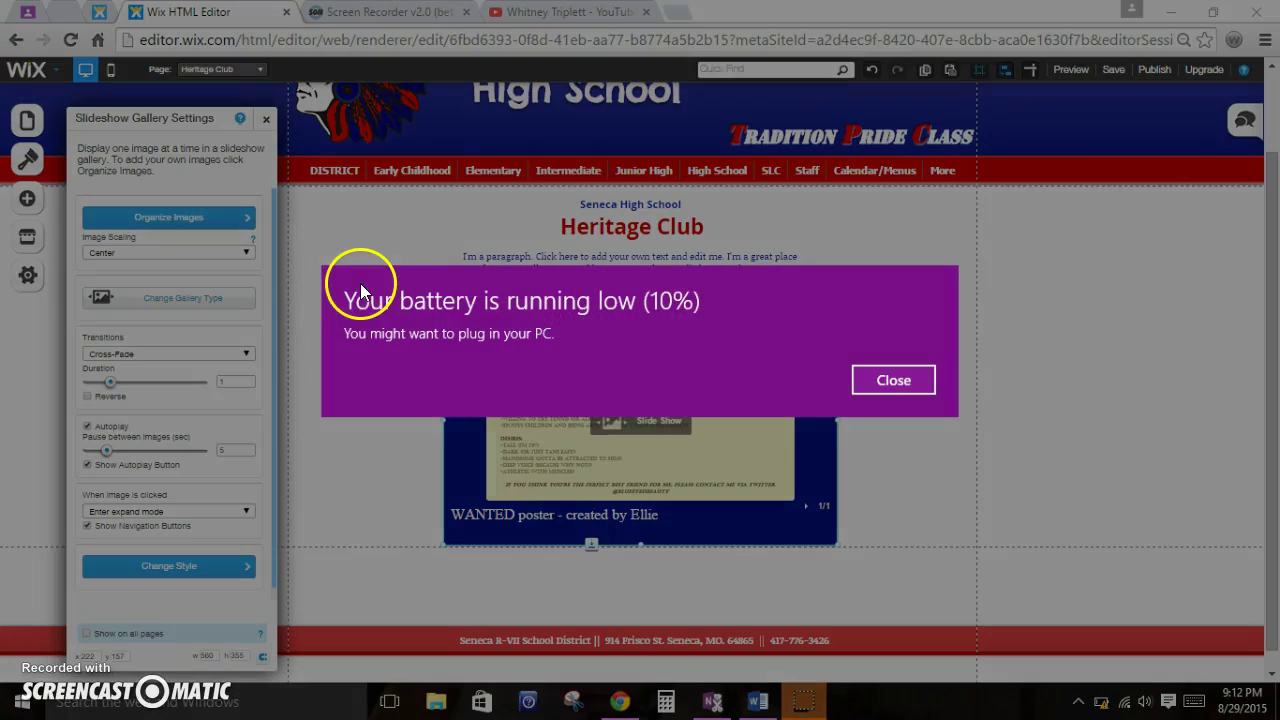
left_click(897, 380)
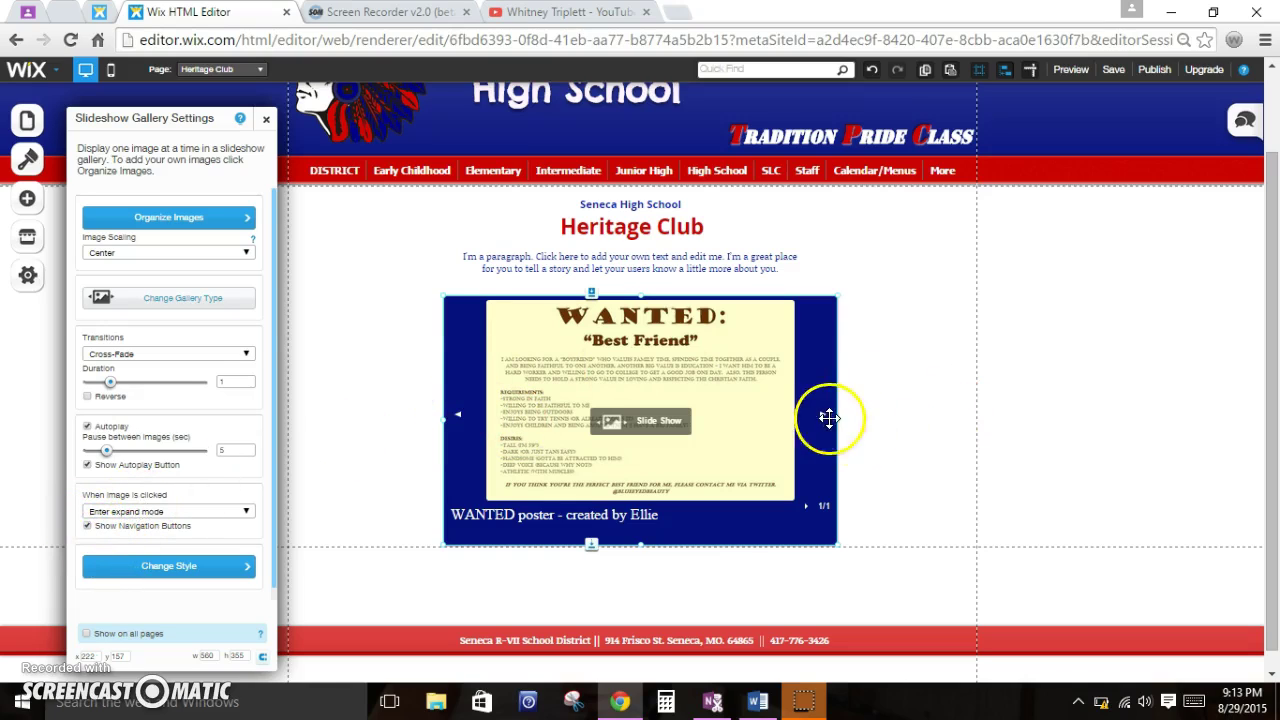
Step: Keep image clicks opening expand mode and lower the pause between images to 2.50
left_click(106, 513)
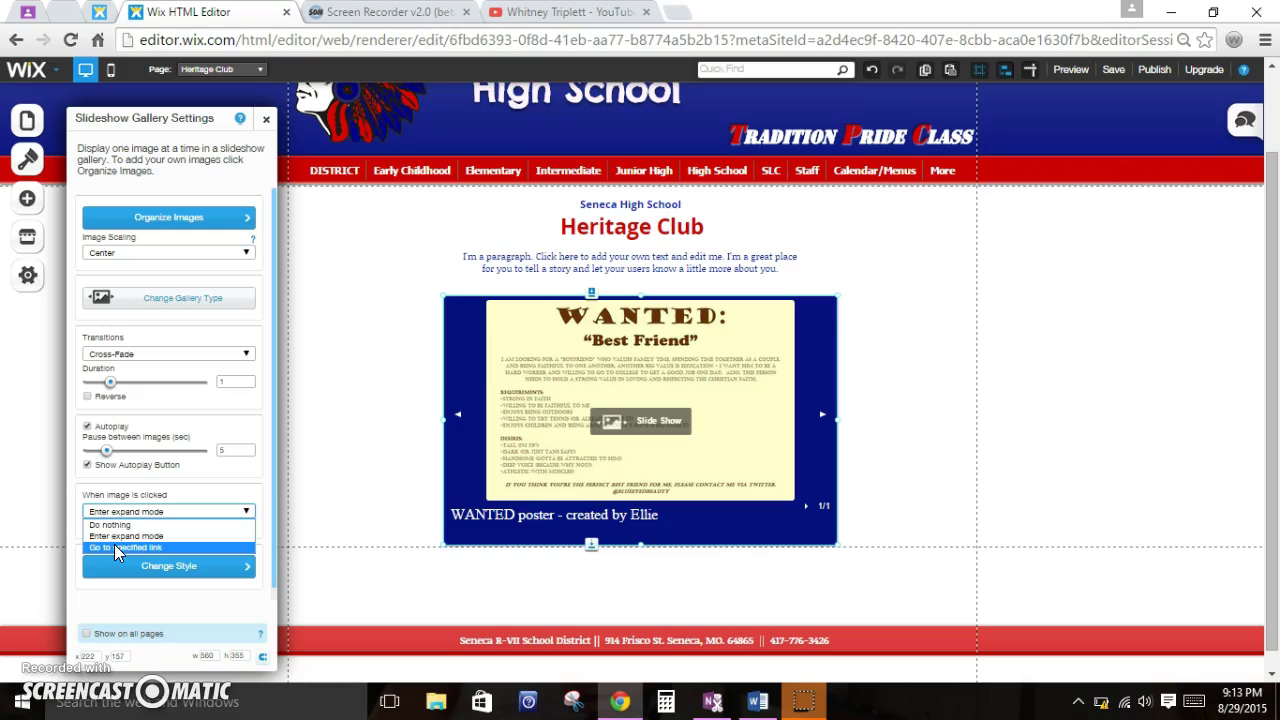
left_click(187, 481)
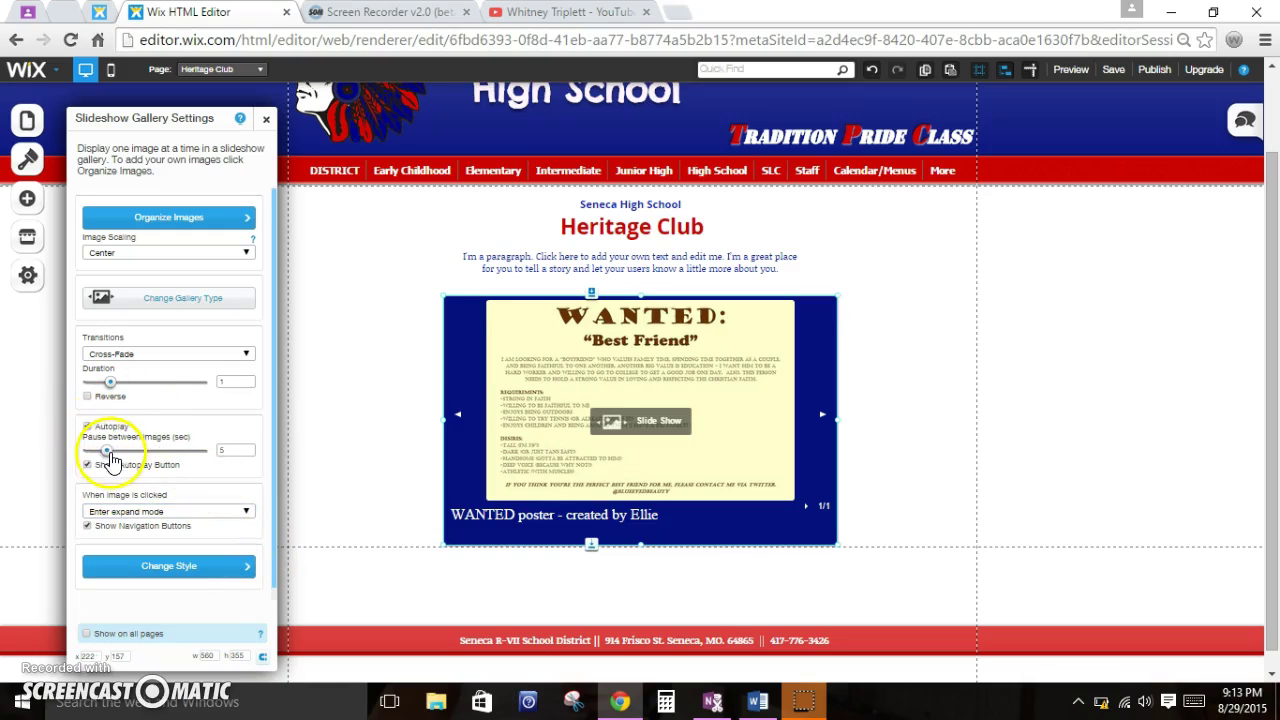
left_click(245, 456)
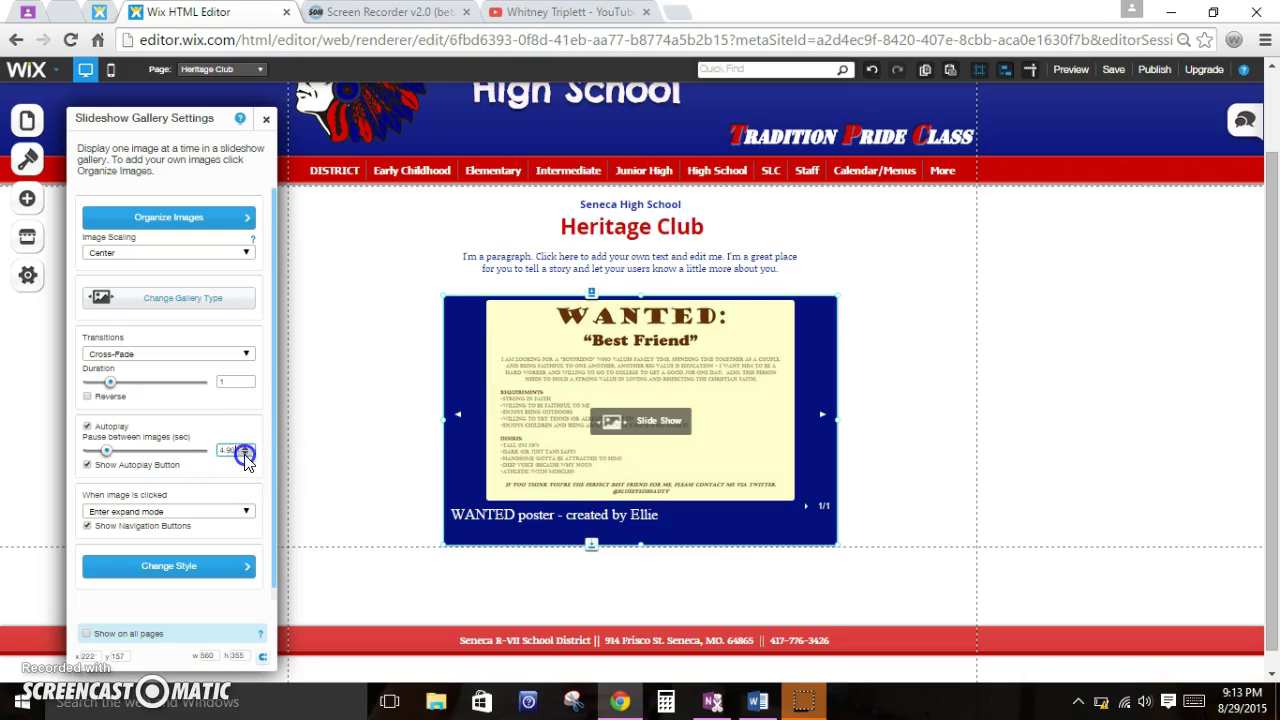
left_click(245, 456)
left_click(245, 456)
left_click(245, 456)
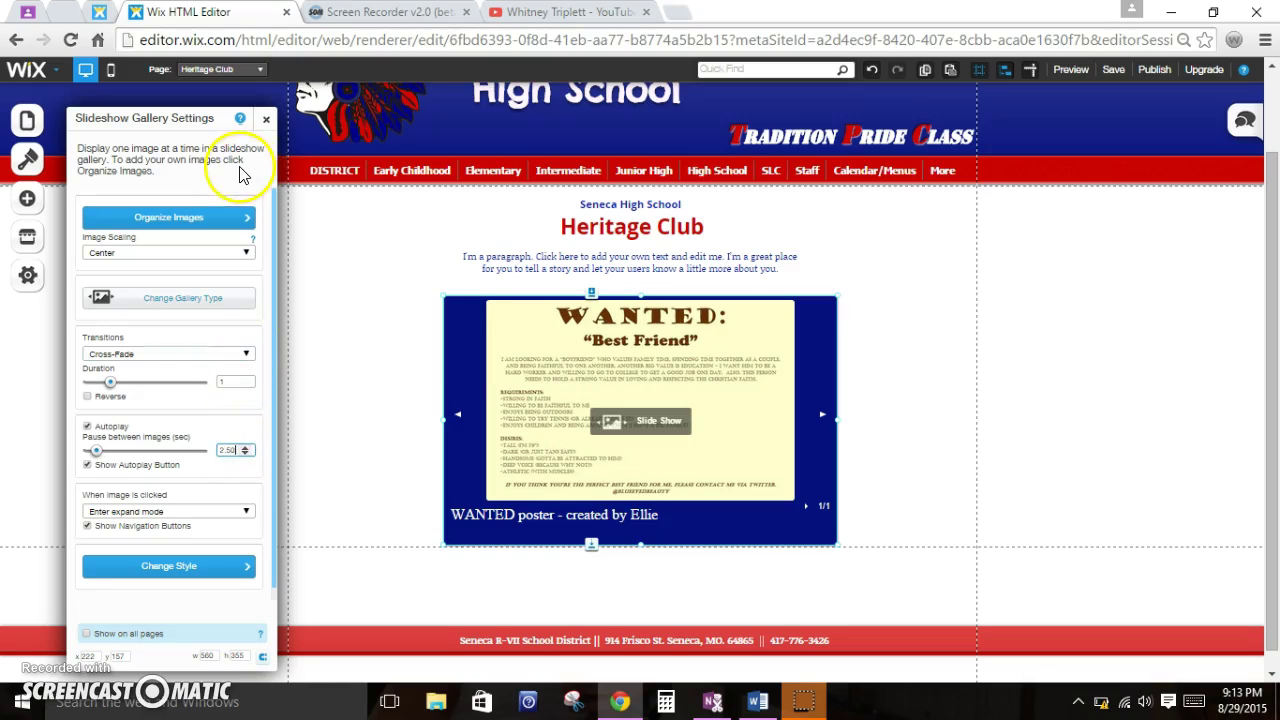
Step: Close the settings and start adding another image through Organize Images
left_click(266, 119)
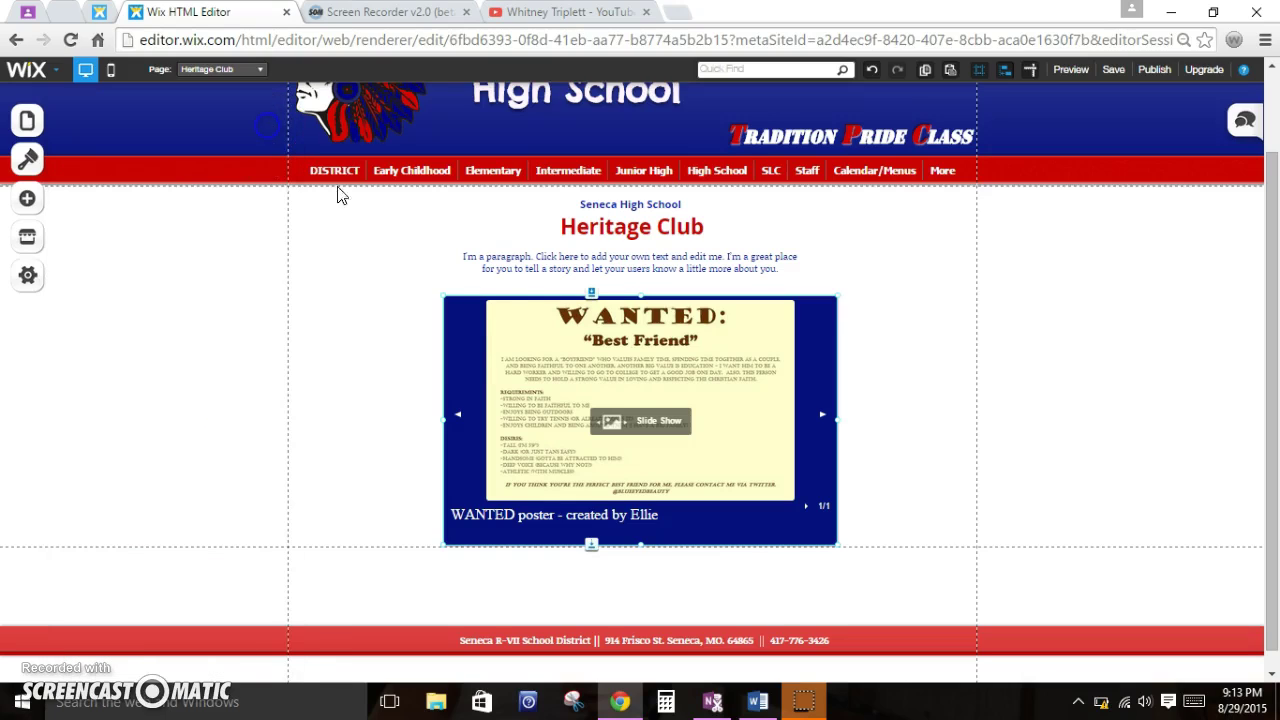
left_click(622, 396)
left_click(693, 425)
left_click(860, 175)
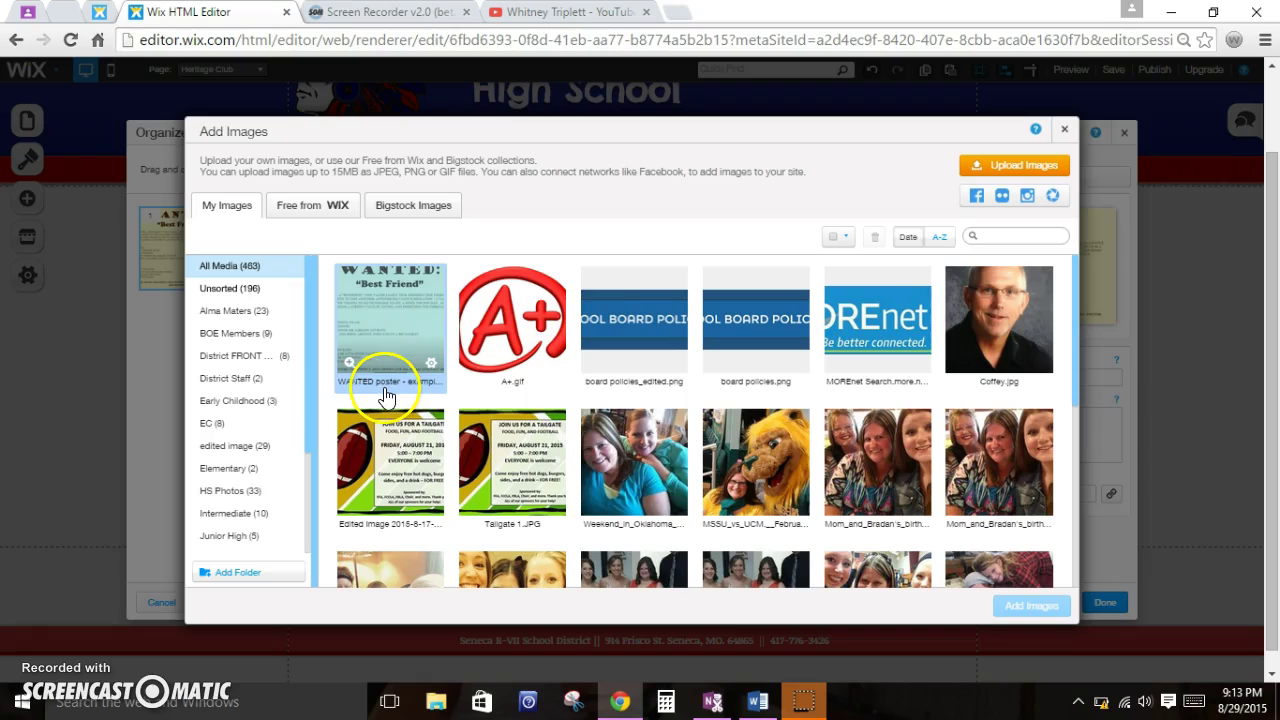
Step: Add 'board policies_edited.png' ahead of the WANTED poster and apply the two-slide set
left_click(612, 330)
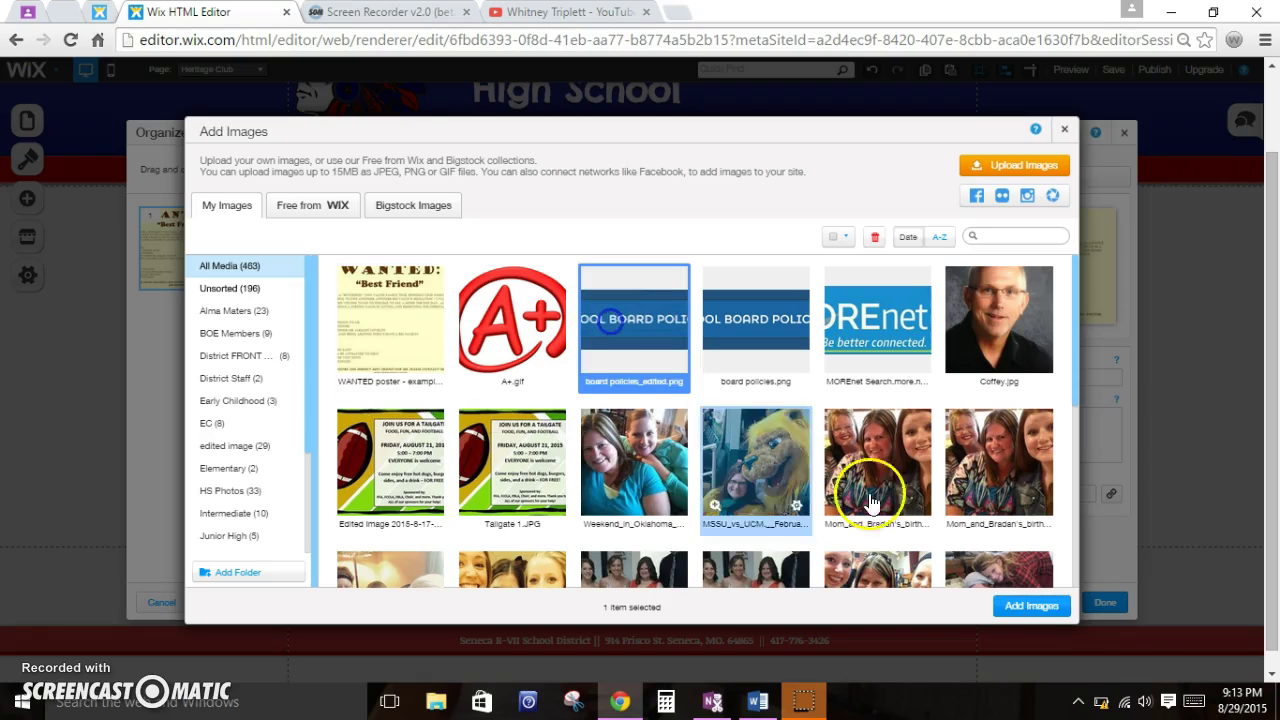
left_click(1040, 605)
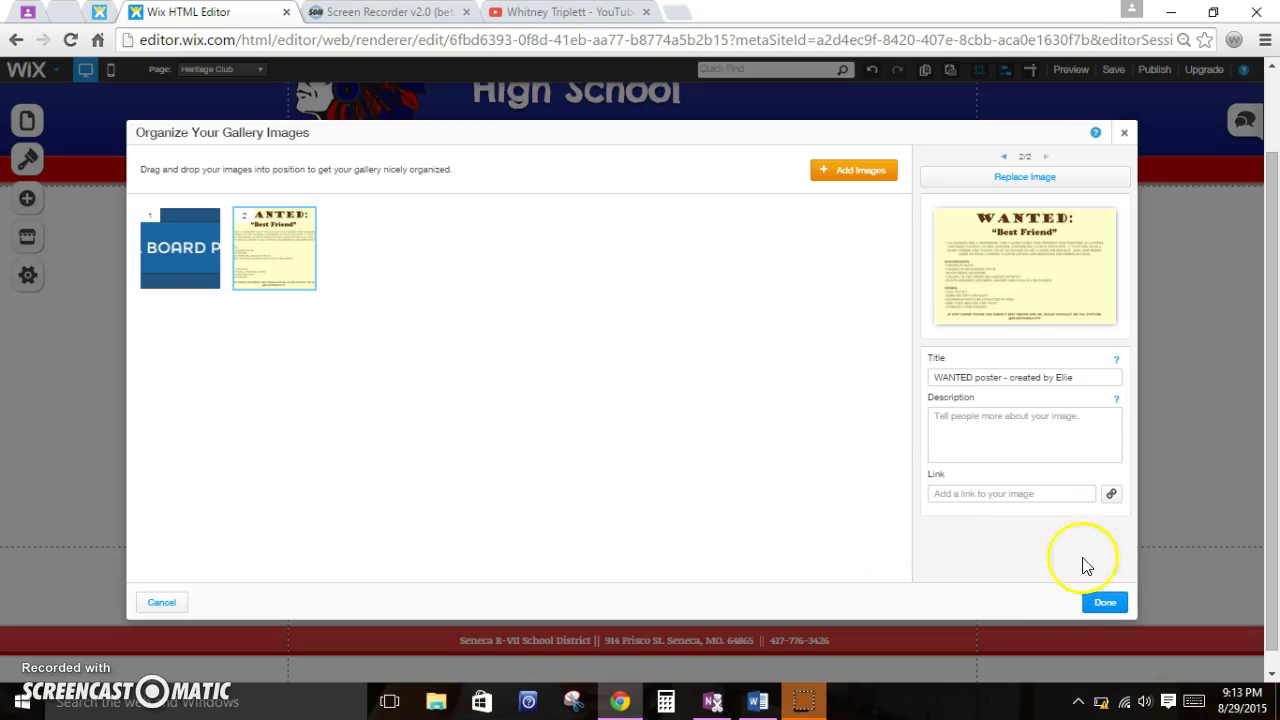
left_click(205, 242)
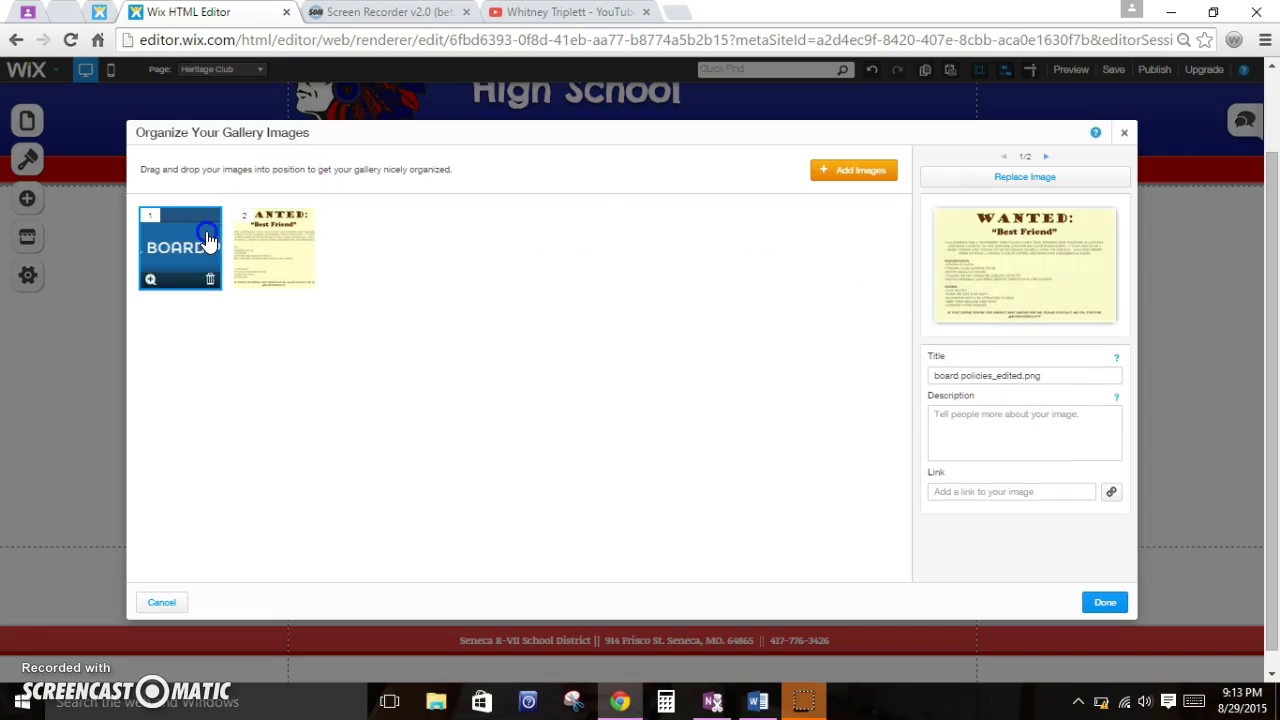
left_click(1100, 602)
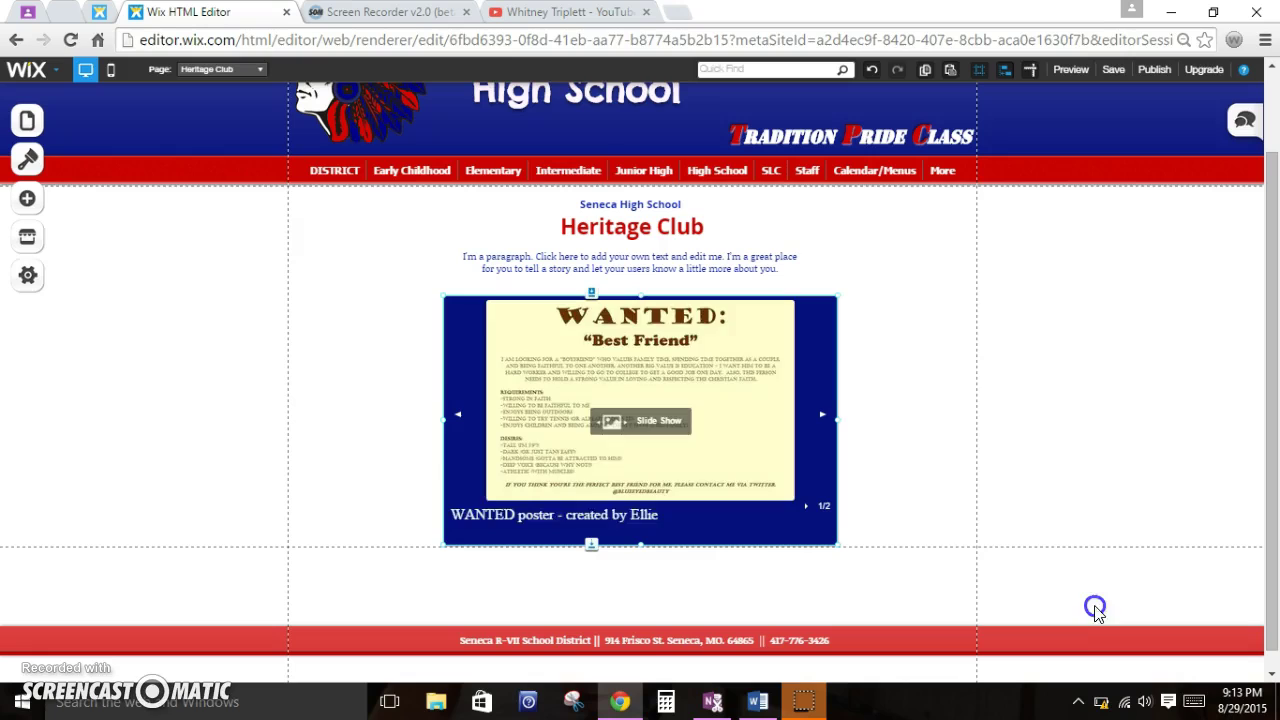
Step: Preview the Heritage Club page, then delete the slideshow gallery in the editor
left_click(1074, 69)
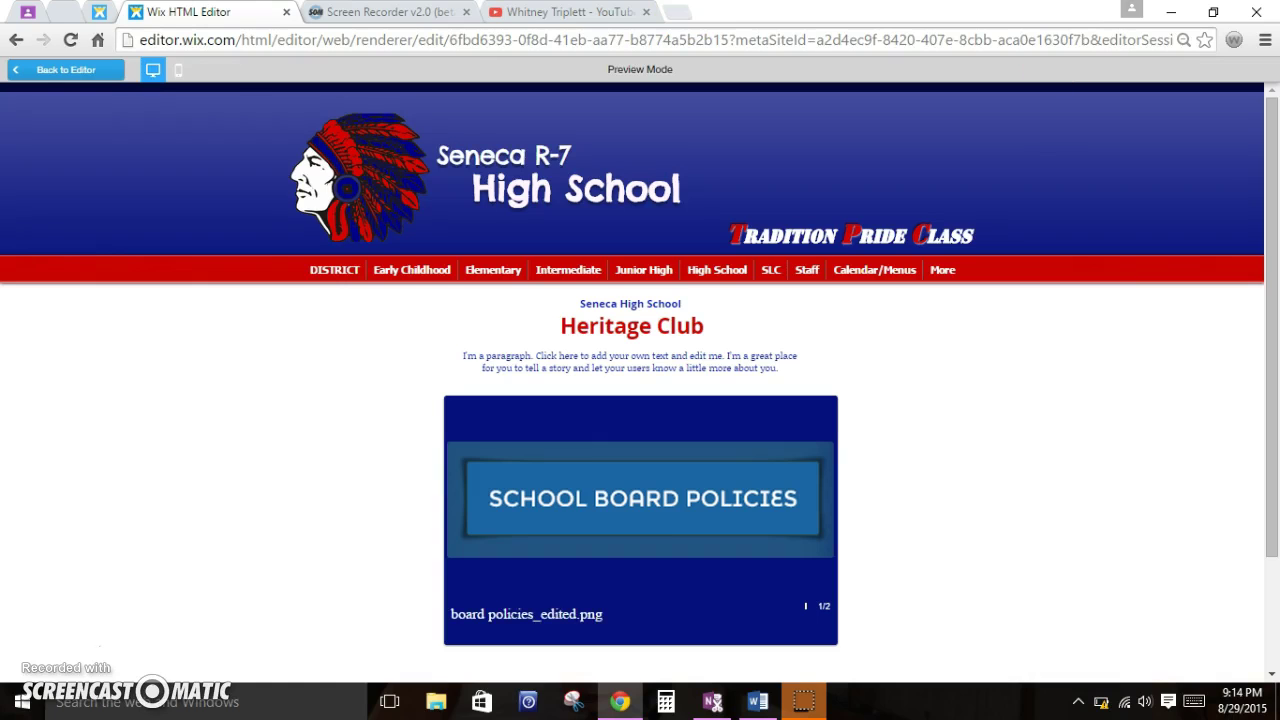
left_click(86, 70)
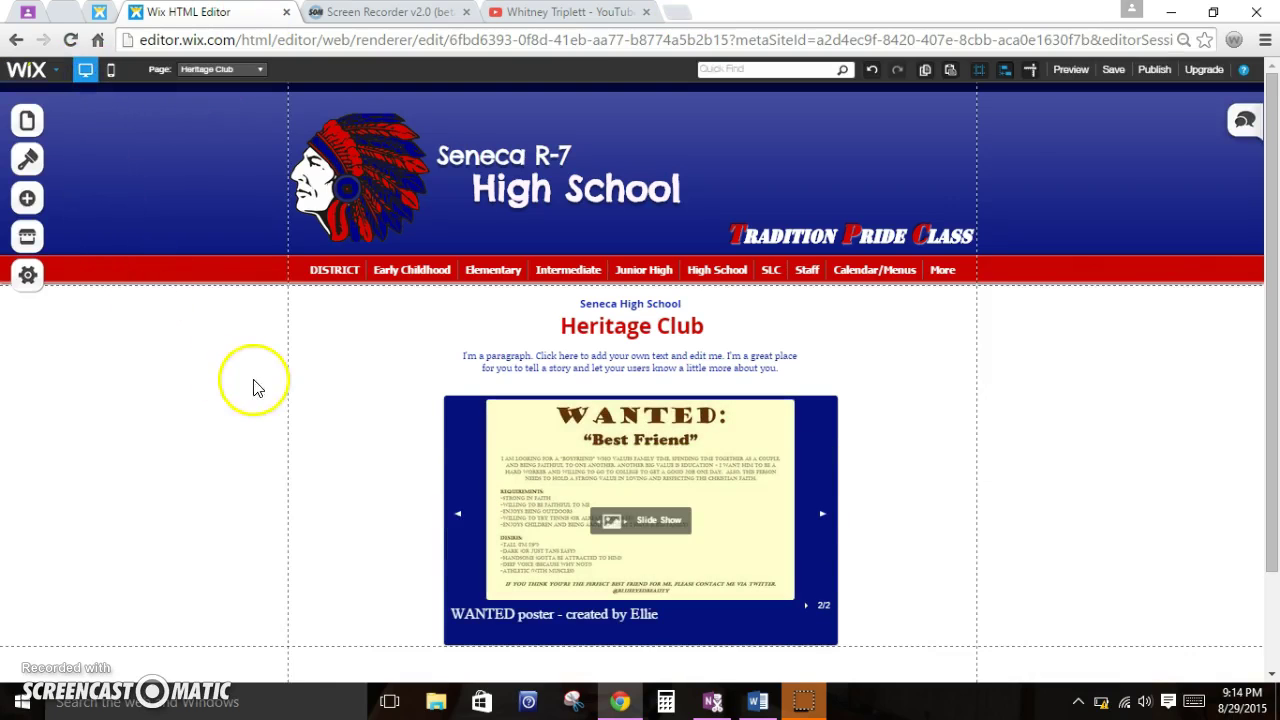
left_click(767, 408)
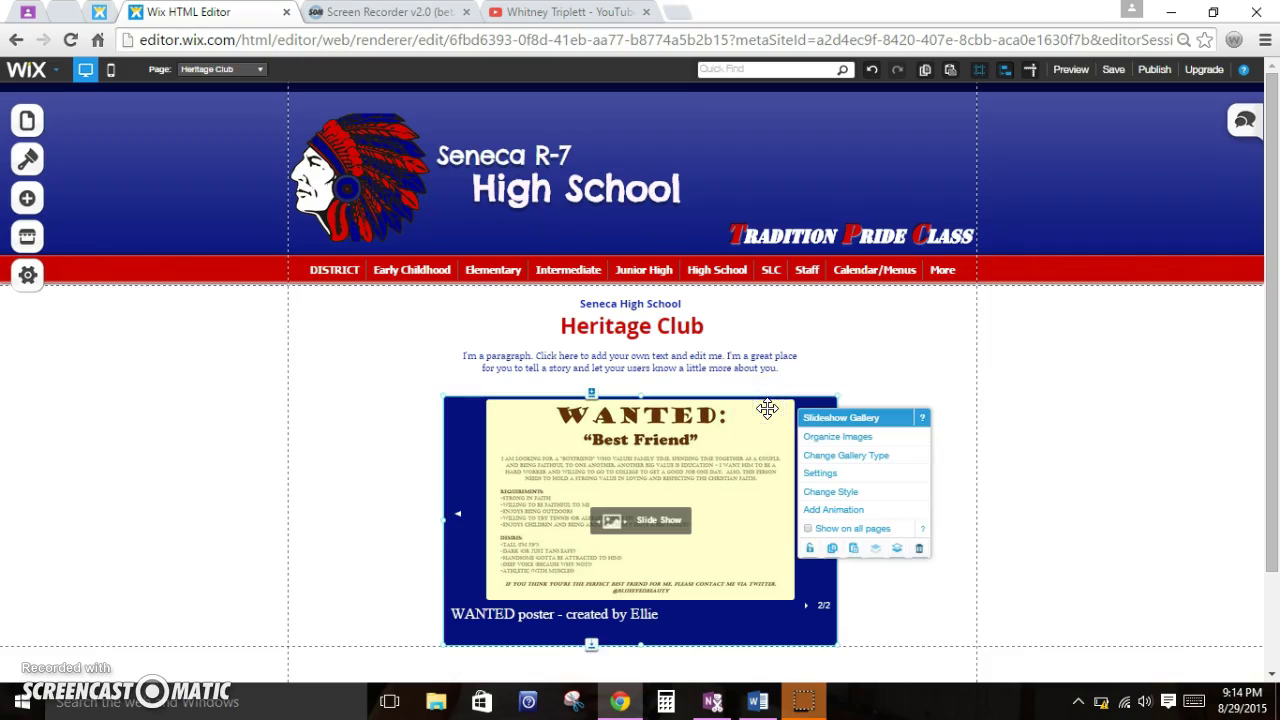
key("Delete")
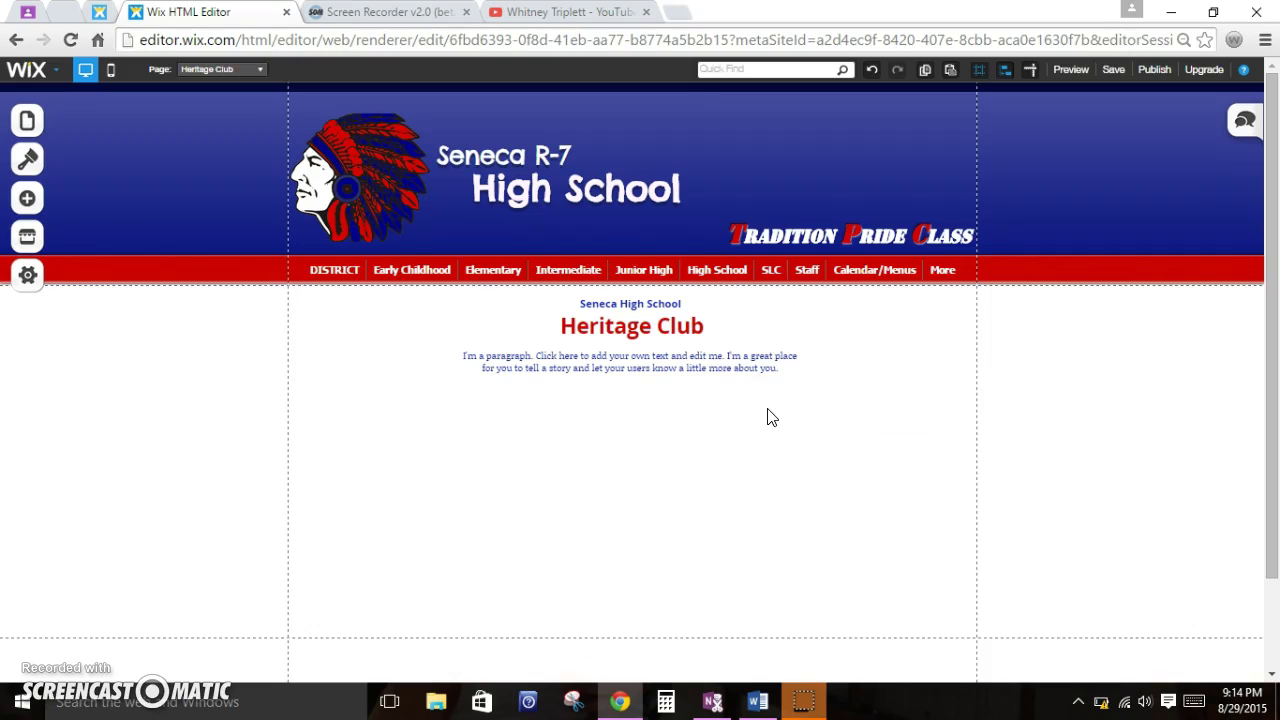
left_click(34, 197)
Step: Add a frameless image element to the Heritage Club page
left_click(126, 255)
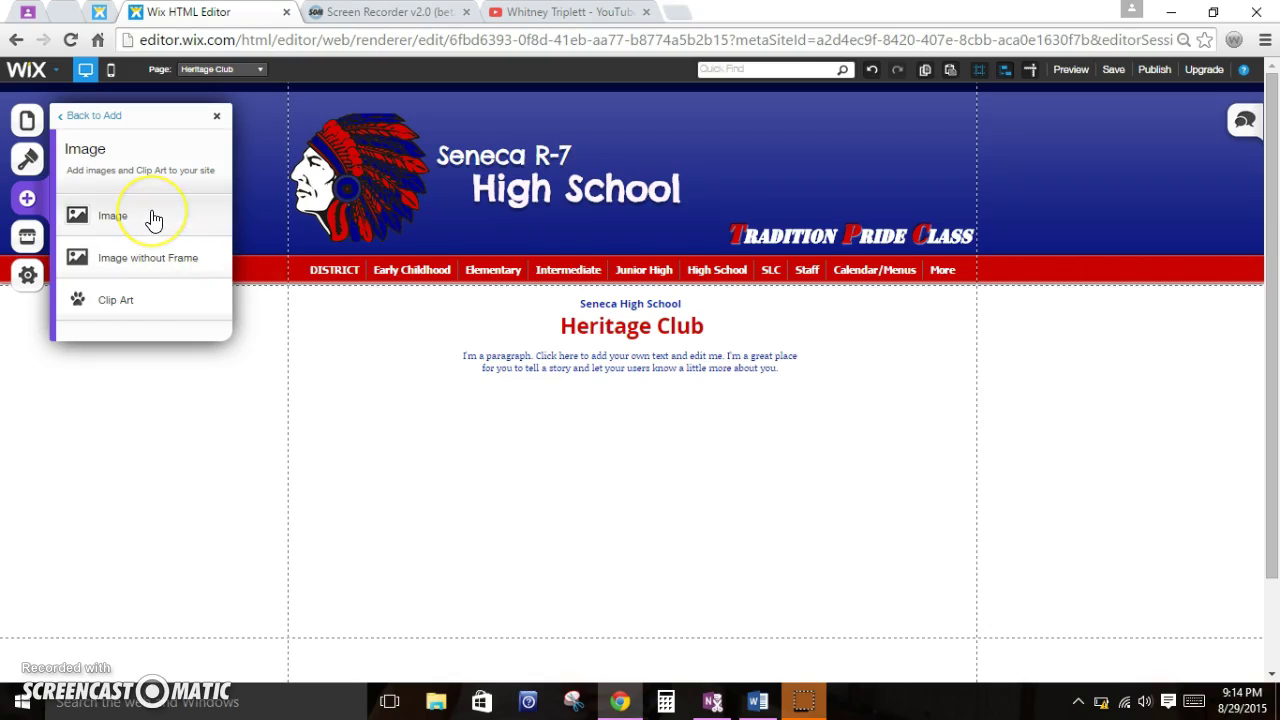
left_click(148, 262)
left_click(143, 212)
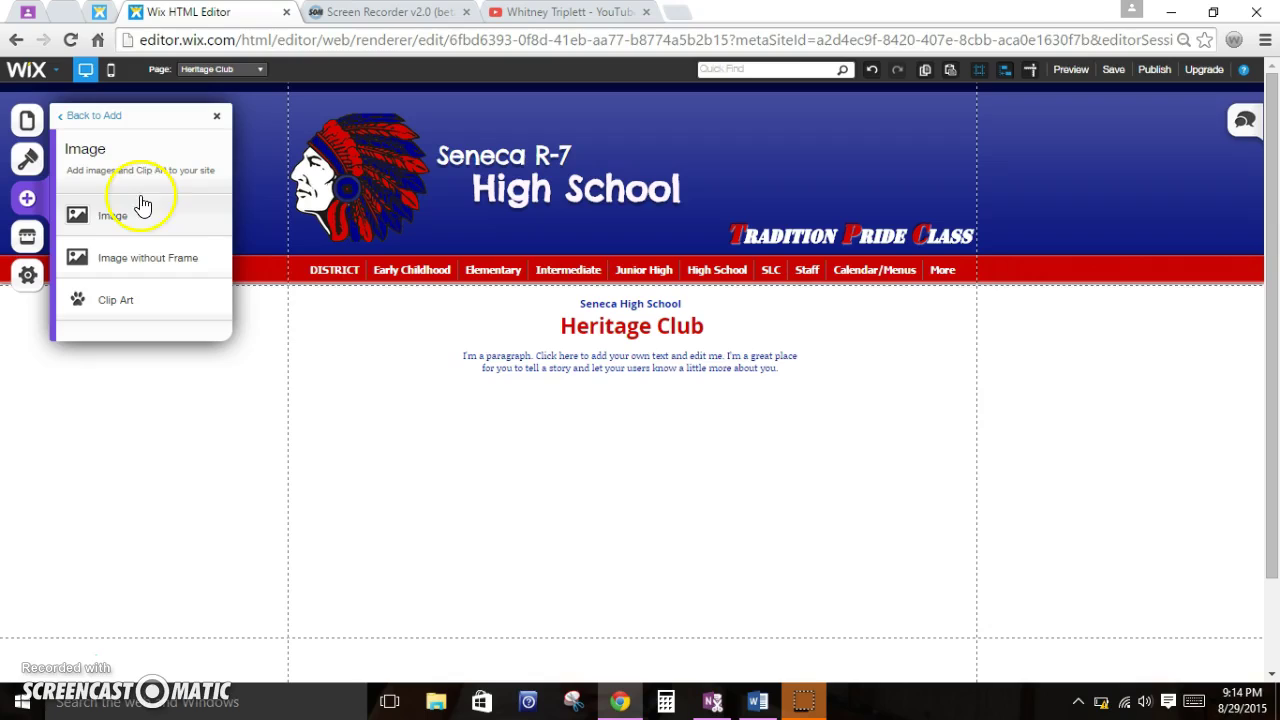
left_click(148, 264)
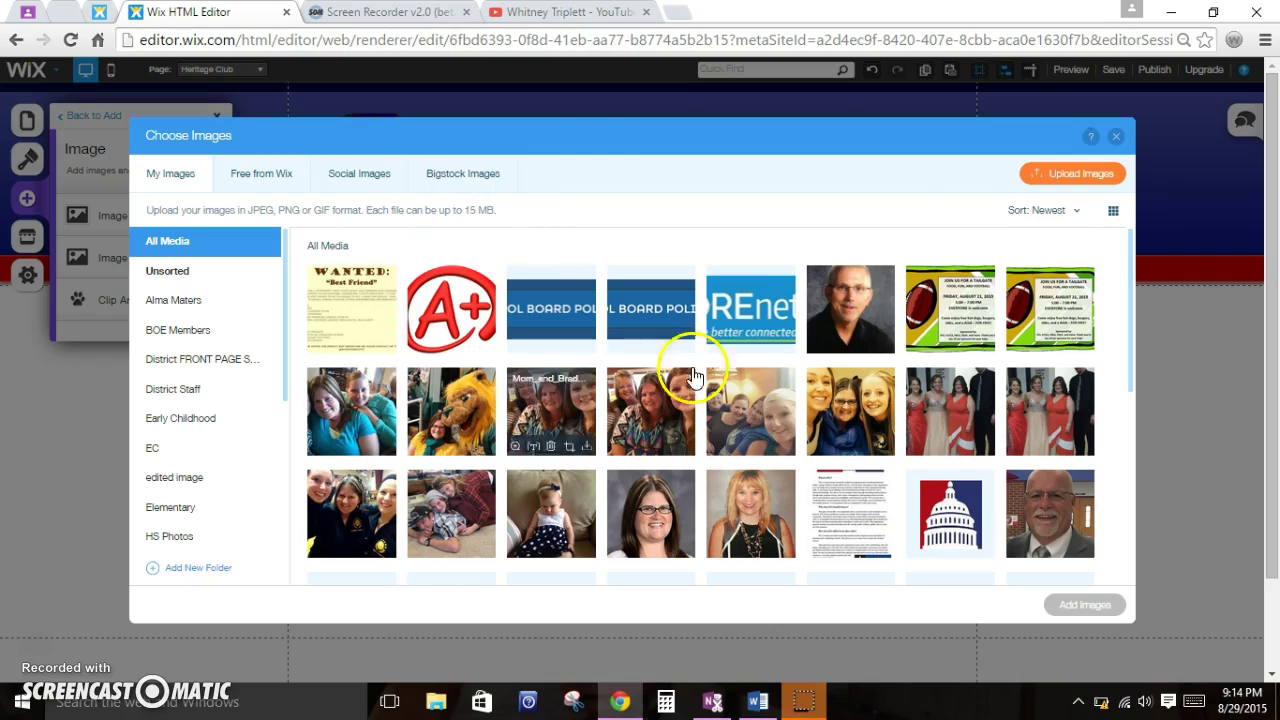
mouse_move(676, 276)
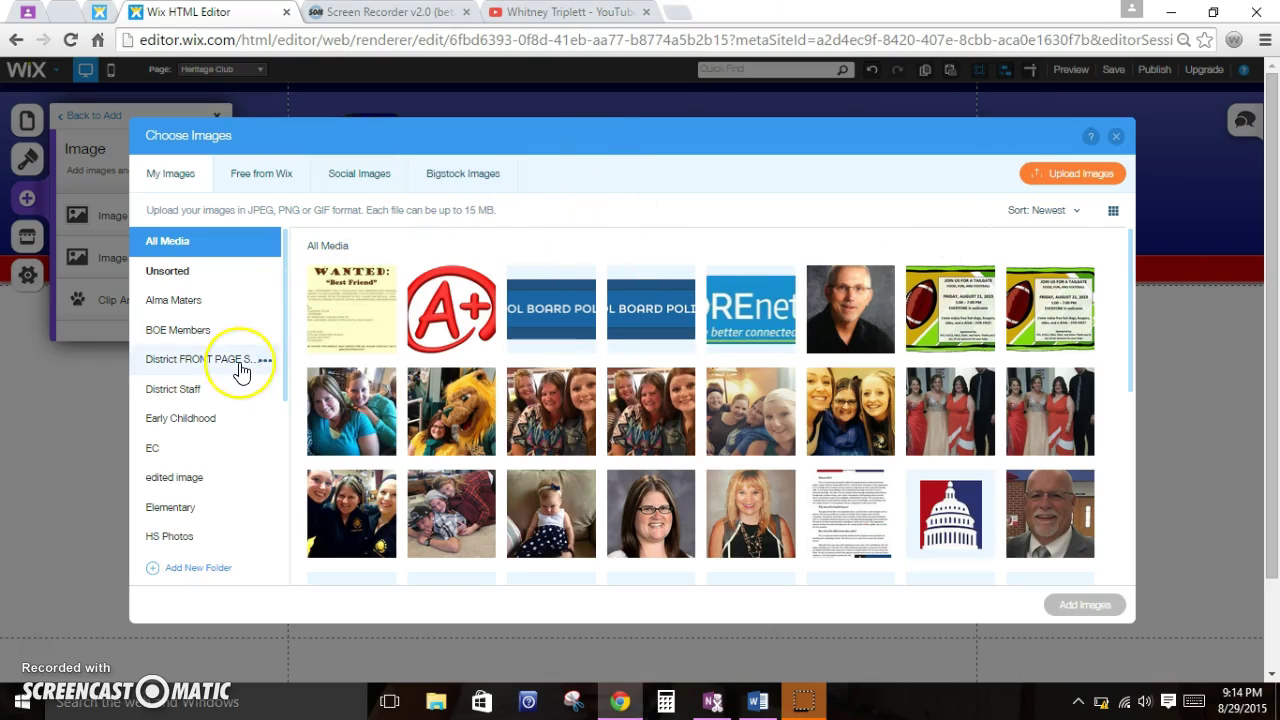
scroll(238, 371, "down", 3)
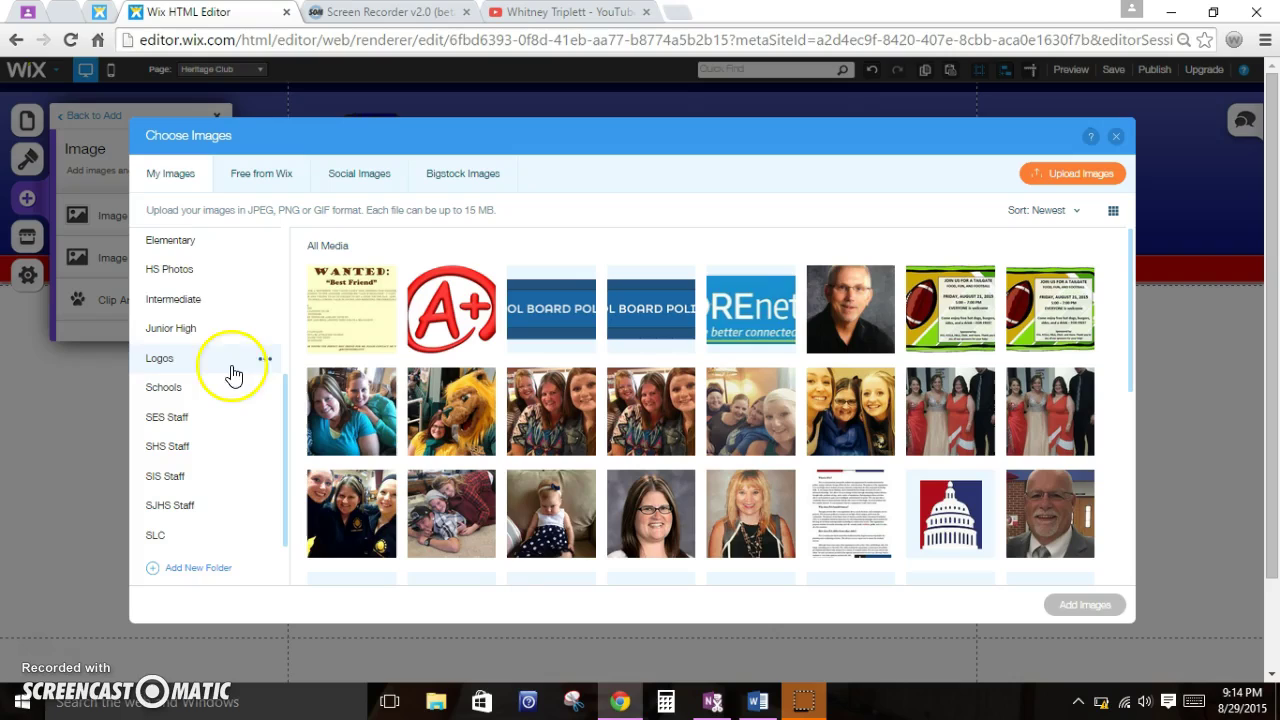
Step: Fill the image with the Heritage Club logo from the Logos folder
left_click(145, 570)
left_click(172, 357)
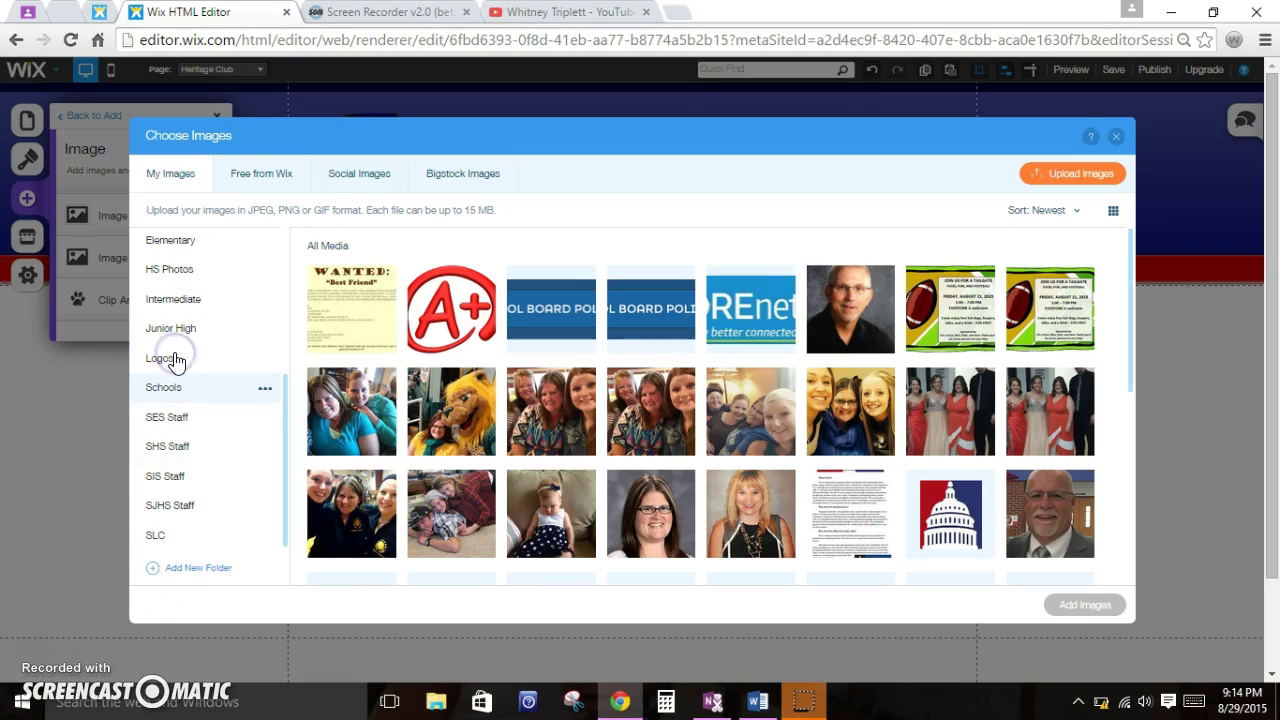
left_click(174, 358)
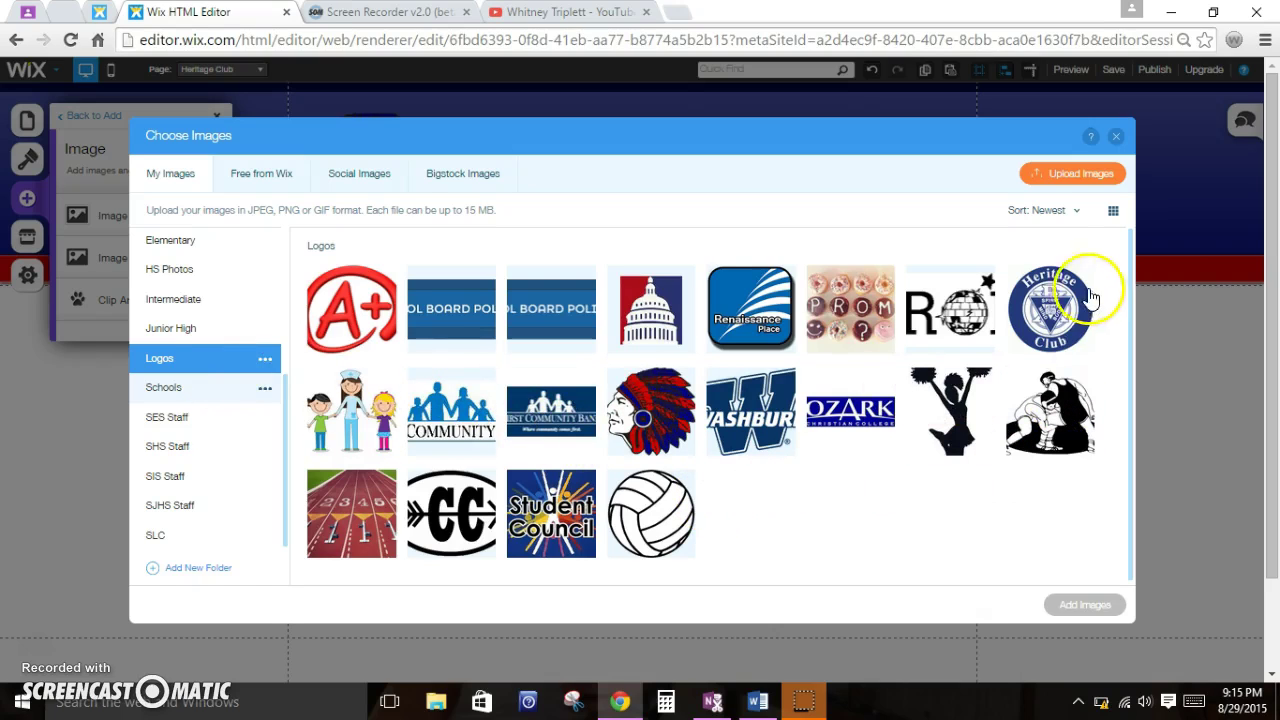
left_click(1042, 318)
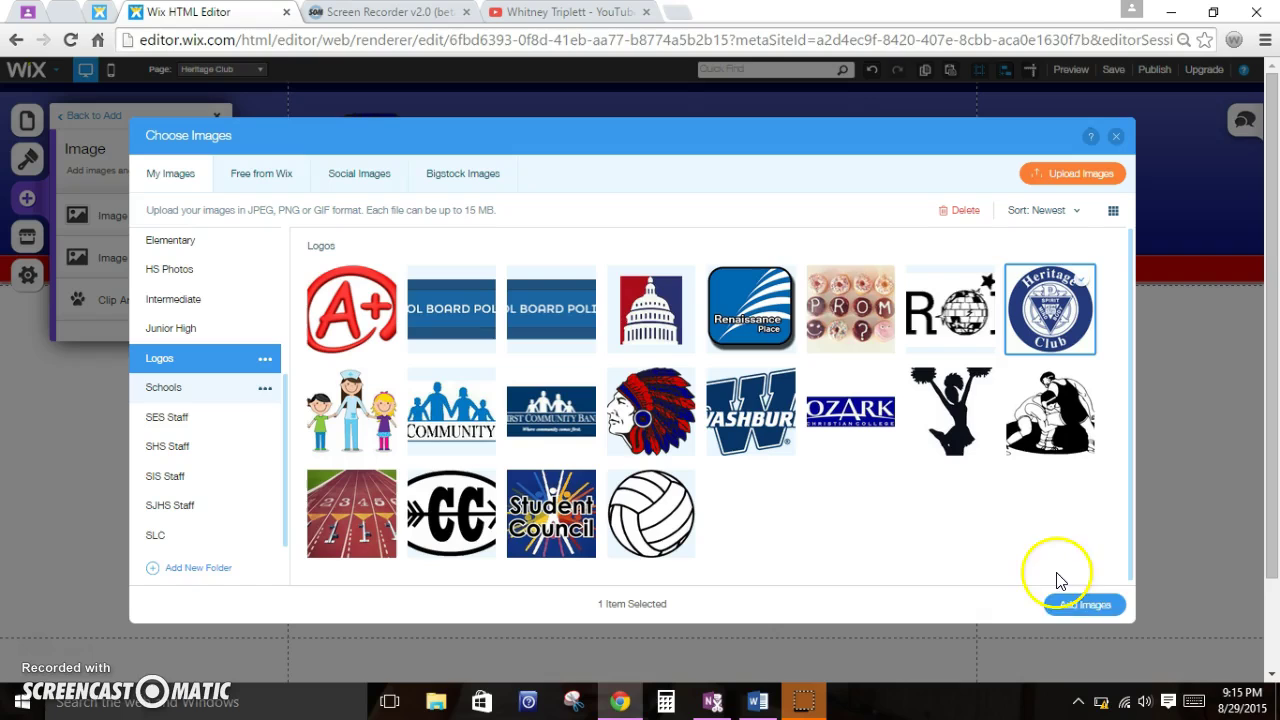
left_click(1065, 606)
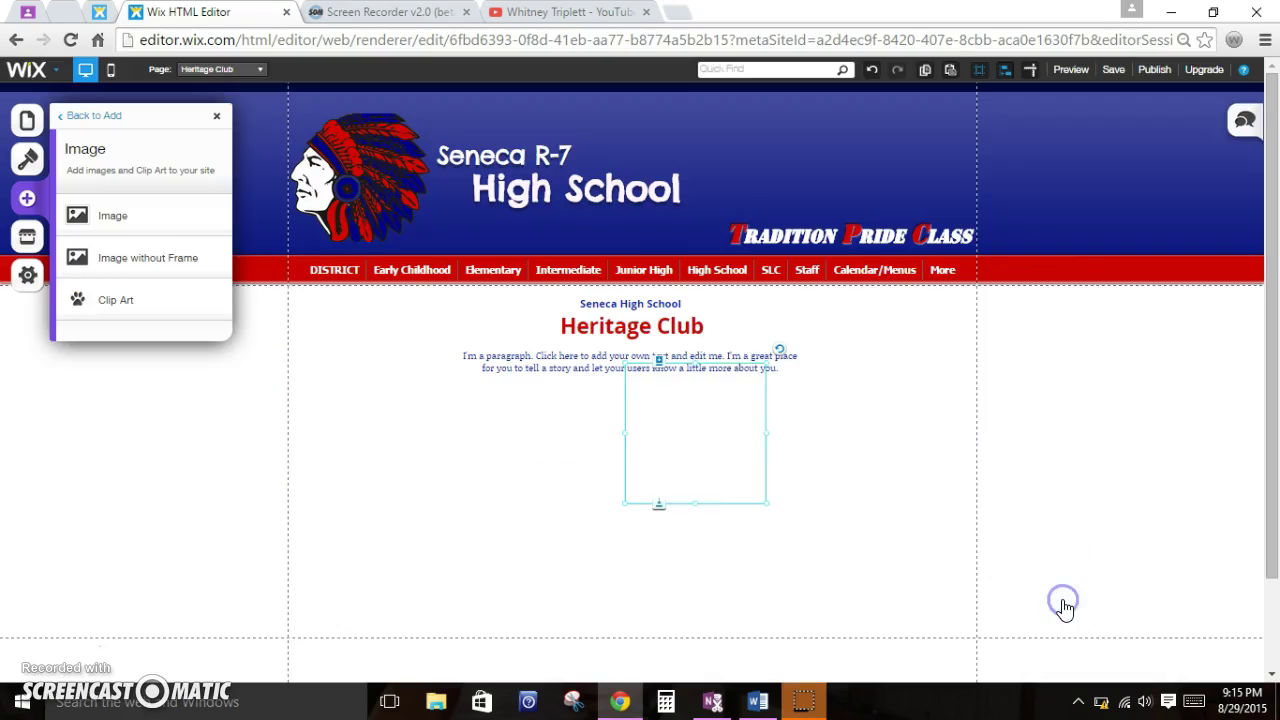
Step: Shrink the logo and arrange it beside the heading, with the paragraph beneath
left_click_drag(667, 441, 386, 374)
left_click_drag(646, 374, 638, 438)
left_click_drag(638, 360, 637, 315)
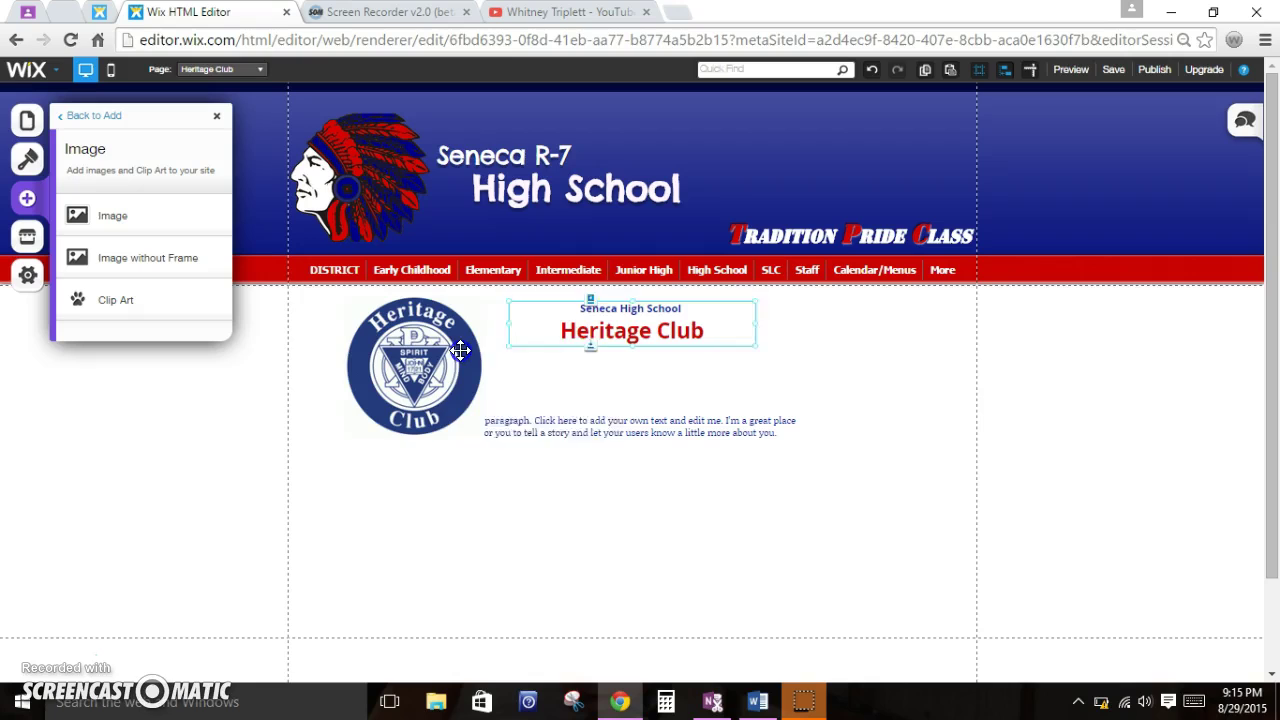
right_click(475, 430)
left_click_drag(487, 438, 407, 360)
left_click_drag(391, 312, 523, 306)
left_click_drag(617, 437, 617, 397)
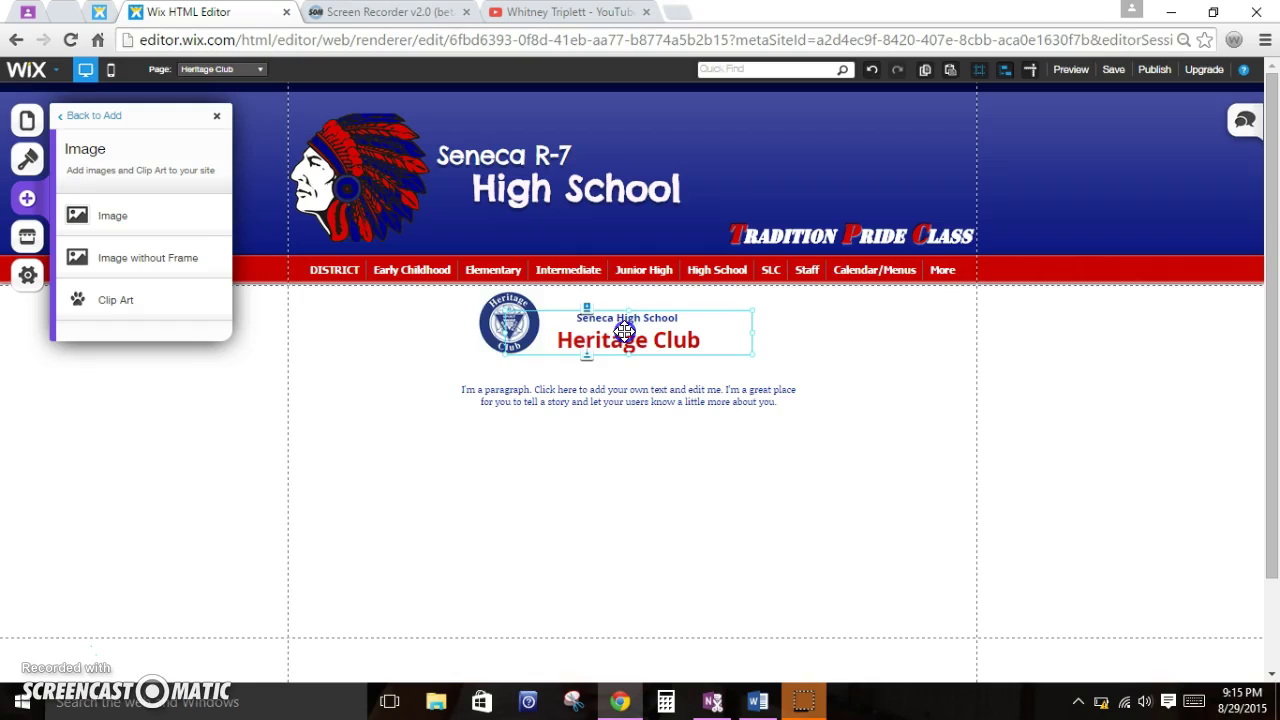
mouse_move(503, 314)
left_mouse_down()
mouse_move(520, 291)
mouse_move(630, 300)
mouse_move(672, 185)
mouse_move(730, 158)
mouse_move(757, 124)
mouse_move(447, 292)
mouse_move(487, 325)
mouse_move(508, 320)
left_mouse_up()
Step: Close the open panels and option menus, leaving the logo beside the title
right_click(512, 320)
left_click(405, 492)
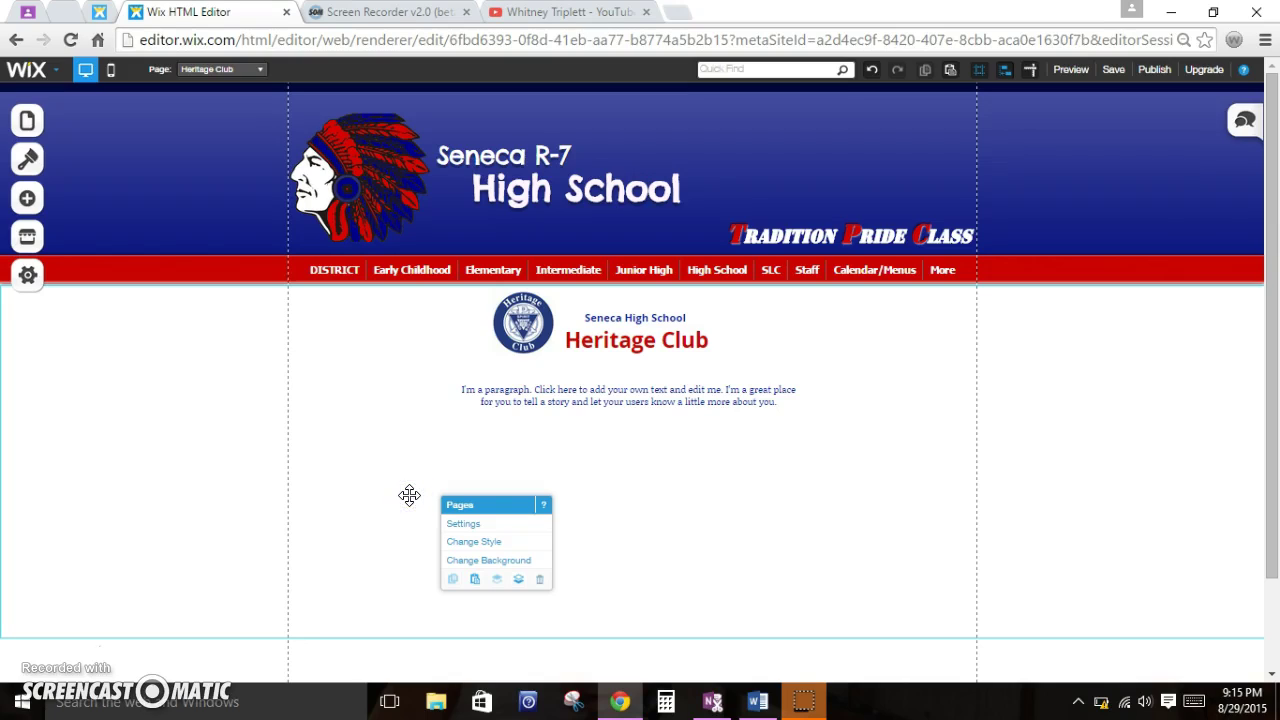
left_click(466, 346)
left_click(527, 330)
right_click(527, 333)
left_click(515, 392)
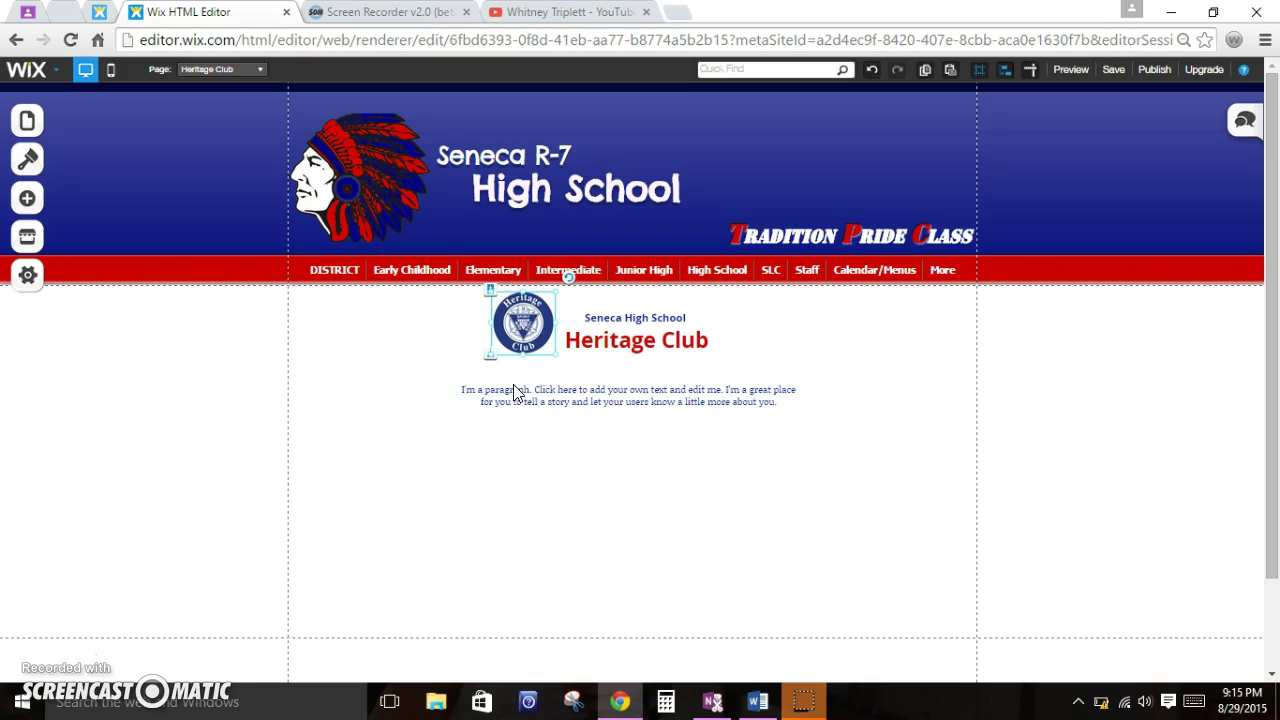
left_click(318, 143)
left_click(27, 197)
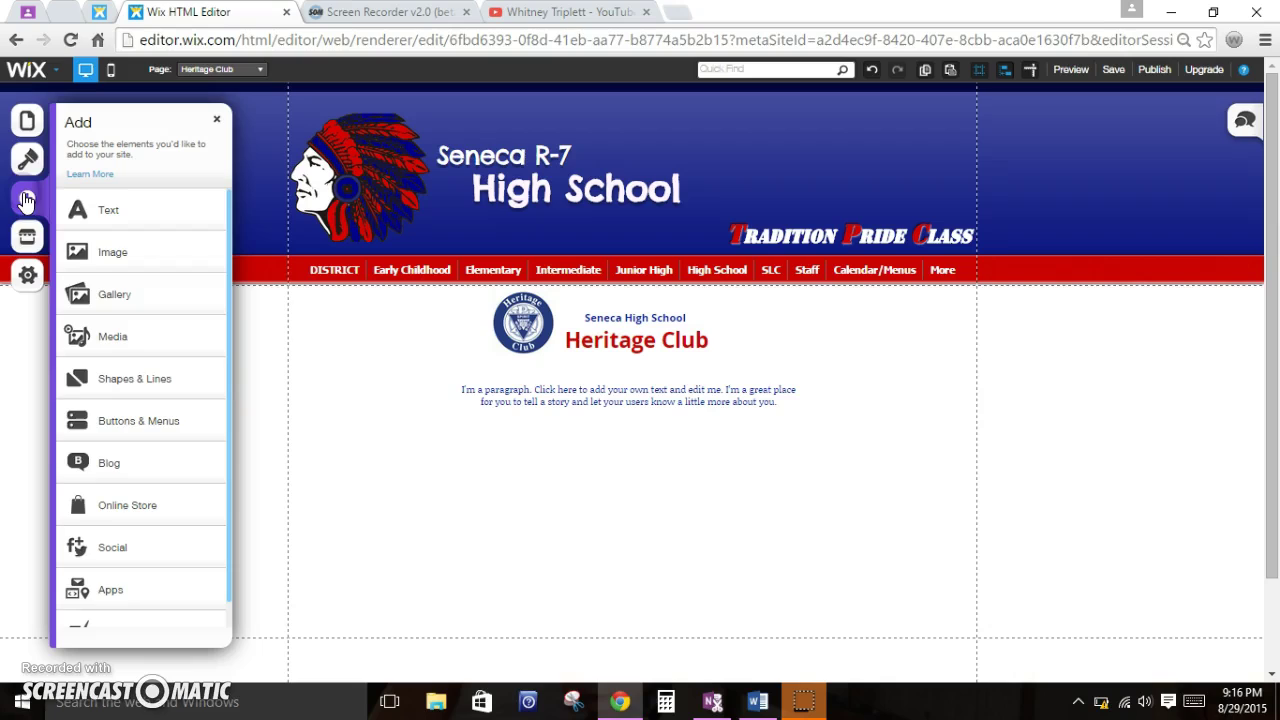
scroll(174, 481, "down", 1)
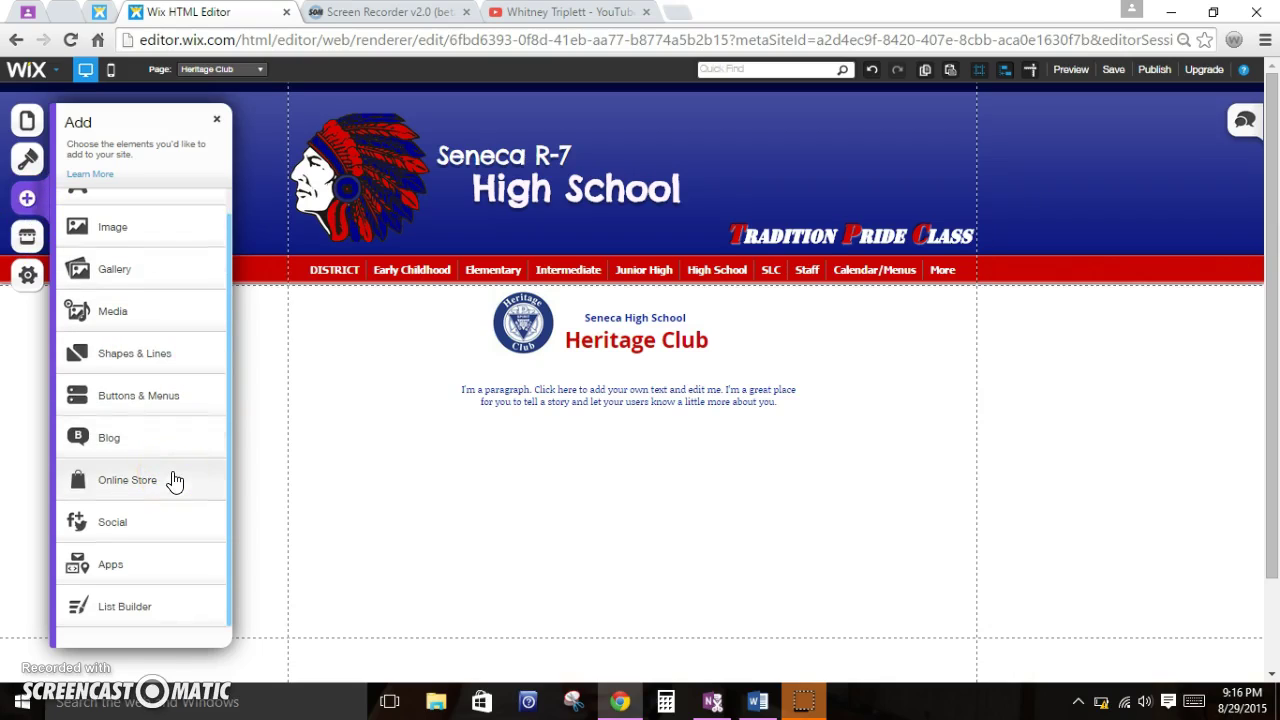
left_click(152, 358)
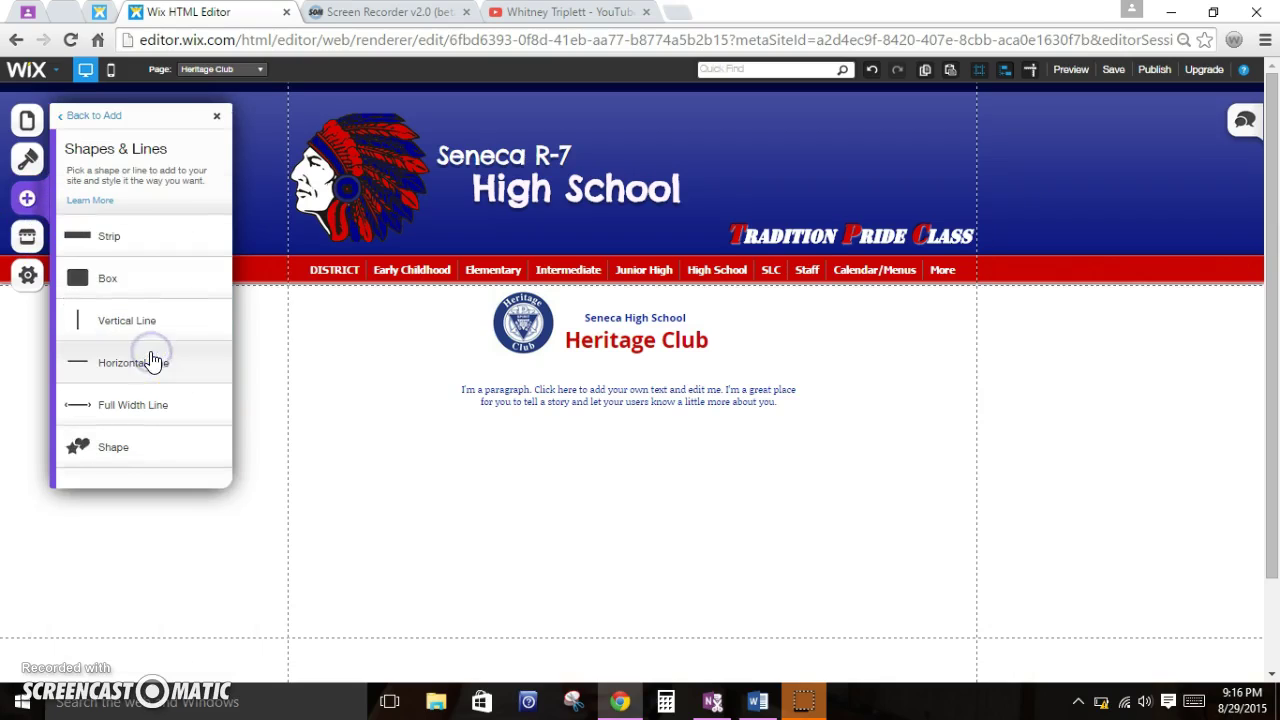
left_click(27, 198)
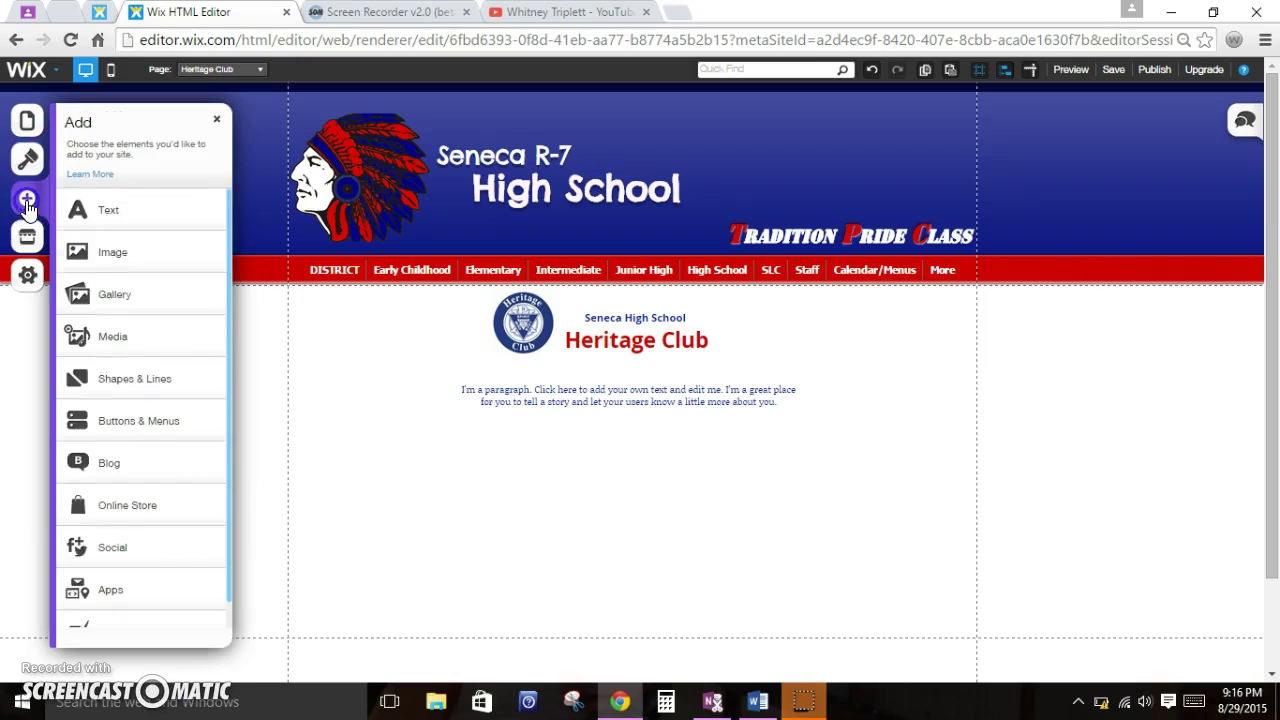
left_click(137, 421)
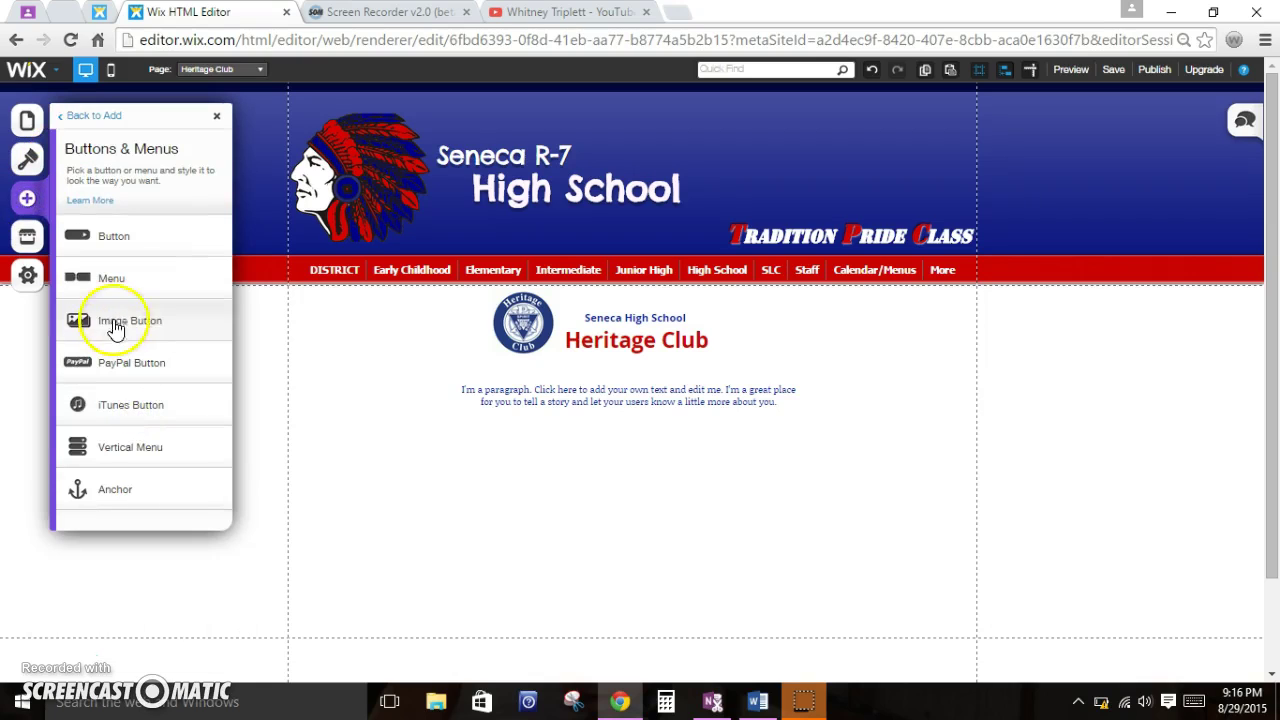
left_click(109, 239)
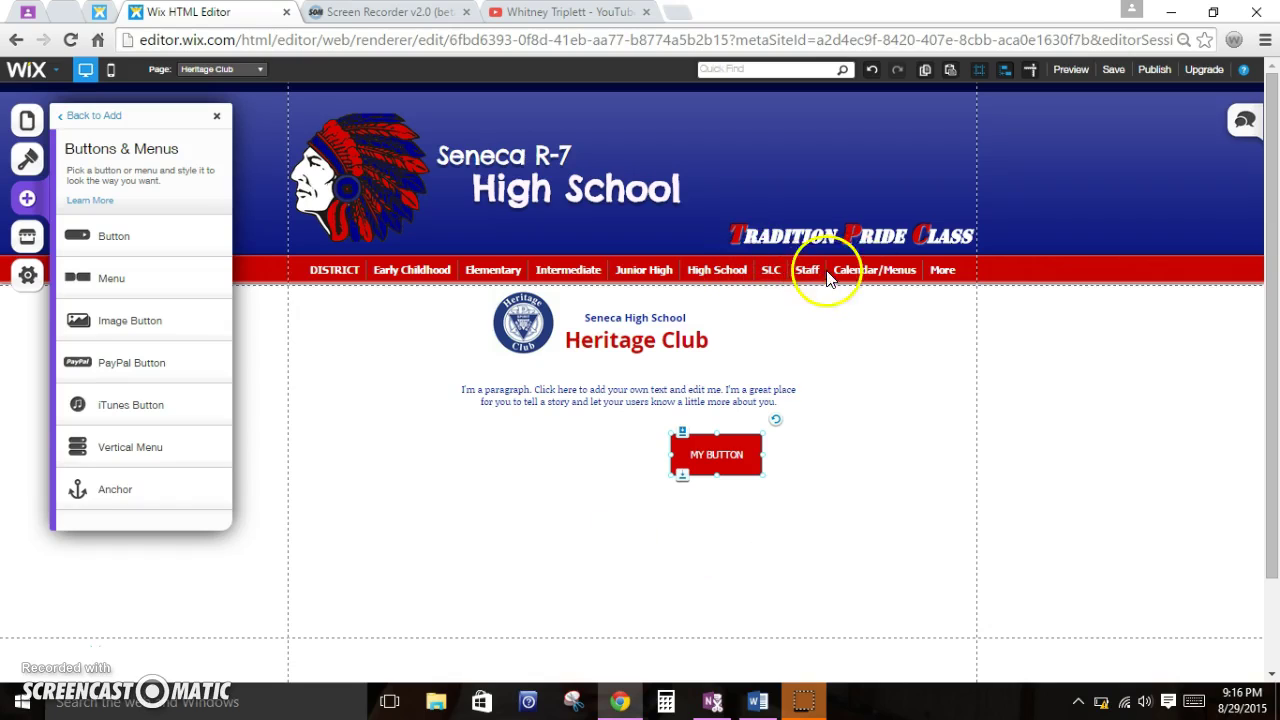
left_click_drag(677, 463, 304, 348)
mouse_move(385, 345)
left_mouse_down()
mouse_move(447, 344)
mouse_move(374, 347)
left_mouse_up()
left_click(377, 357)
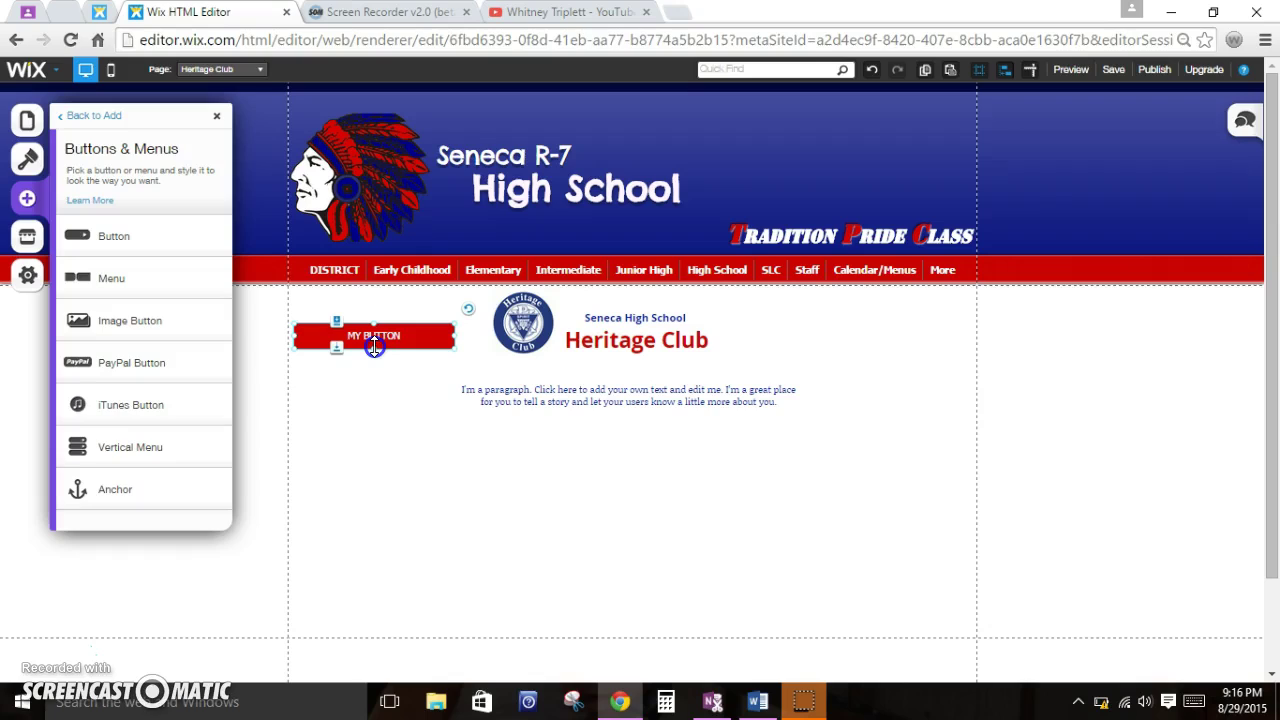
left_click(360, 401)
left_click(349, 394)
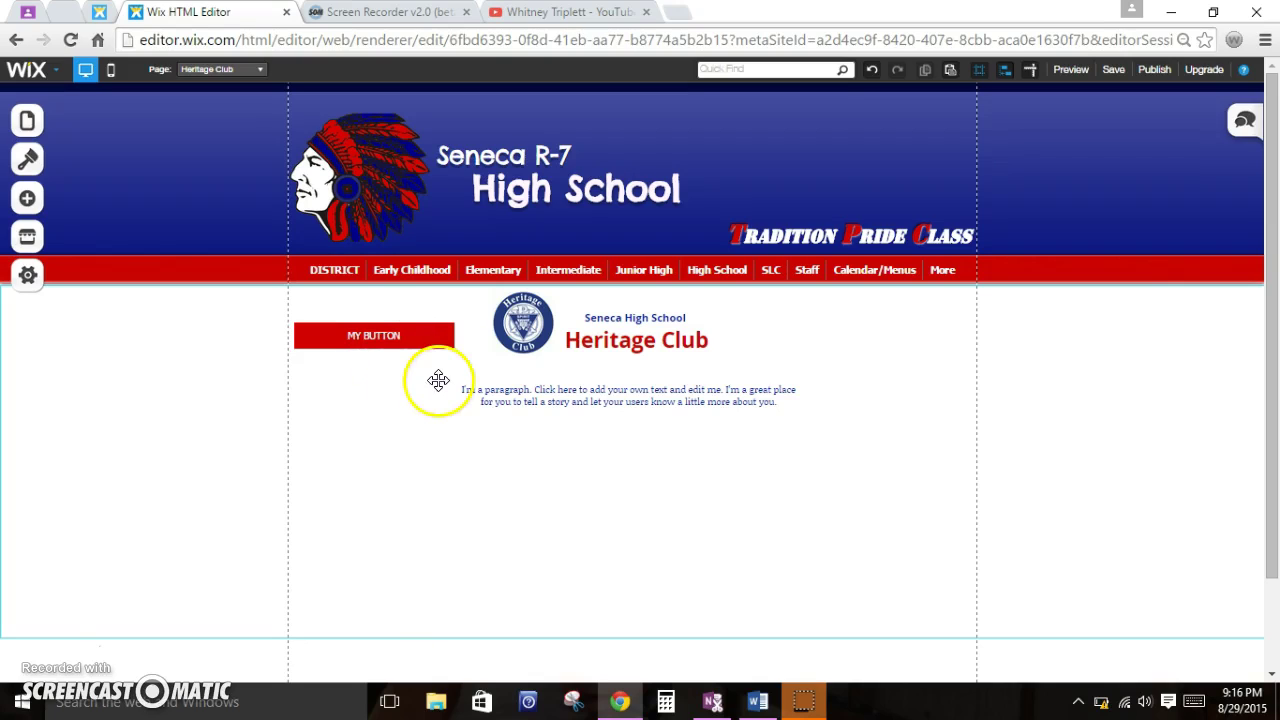
left_click(381, 337)
key("Delete")
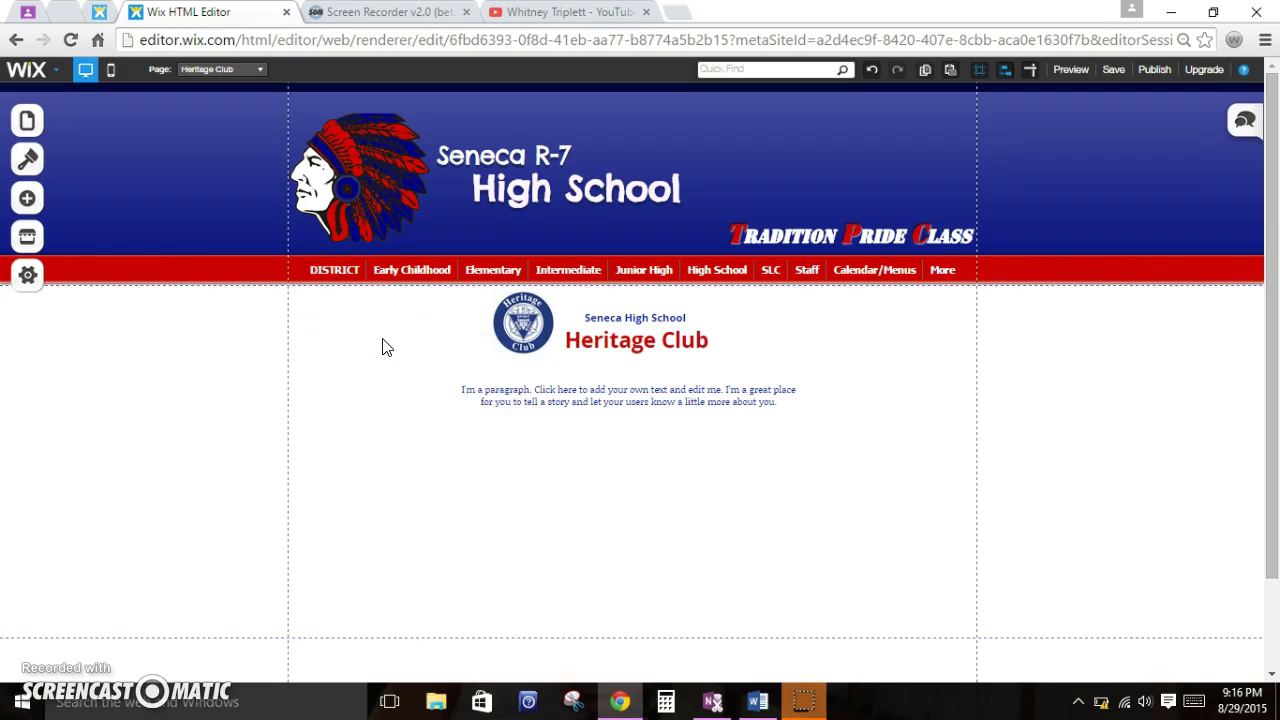
Step: Switch to the SHS Clubs & Organizations page from the Page dropdown
left_click(257, 71)
scroll(308, 237, "up", 5)
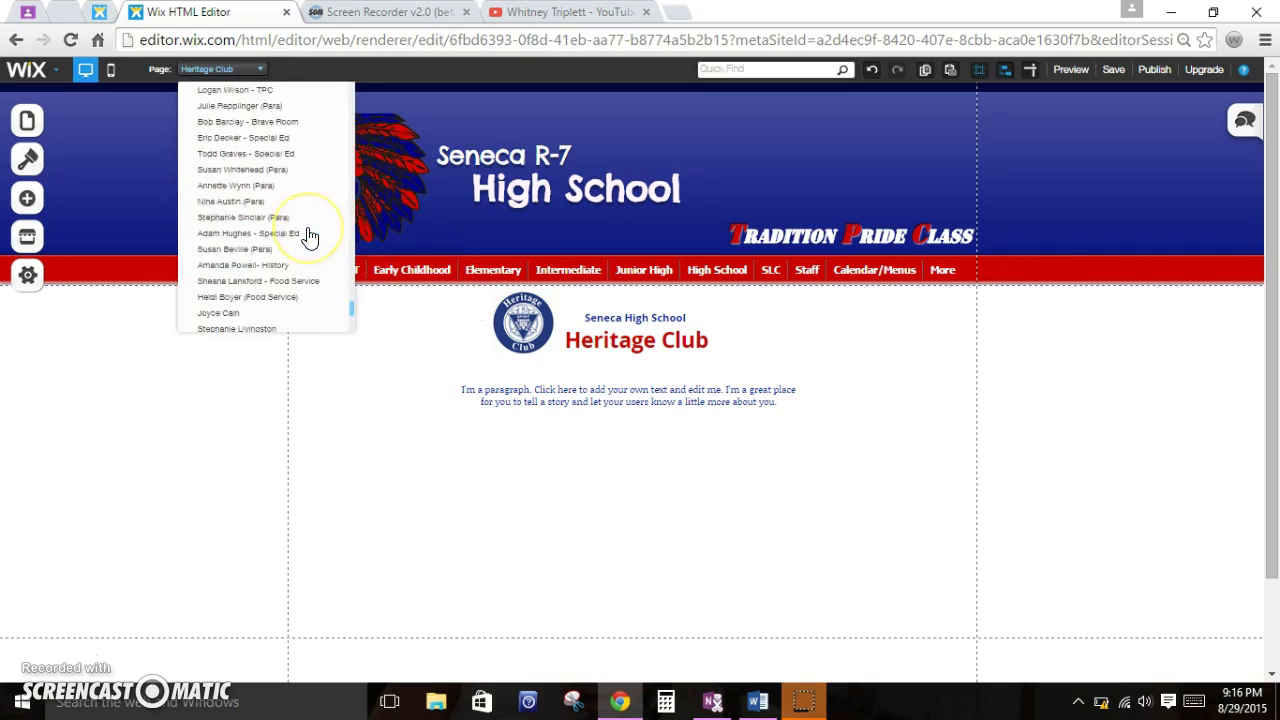
scroll(290, 203, "up", 4)
scroll(290, 203, "up", 8)
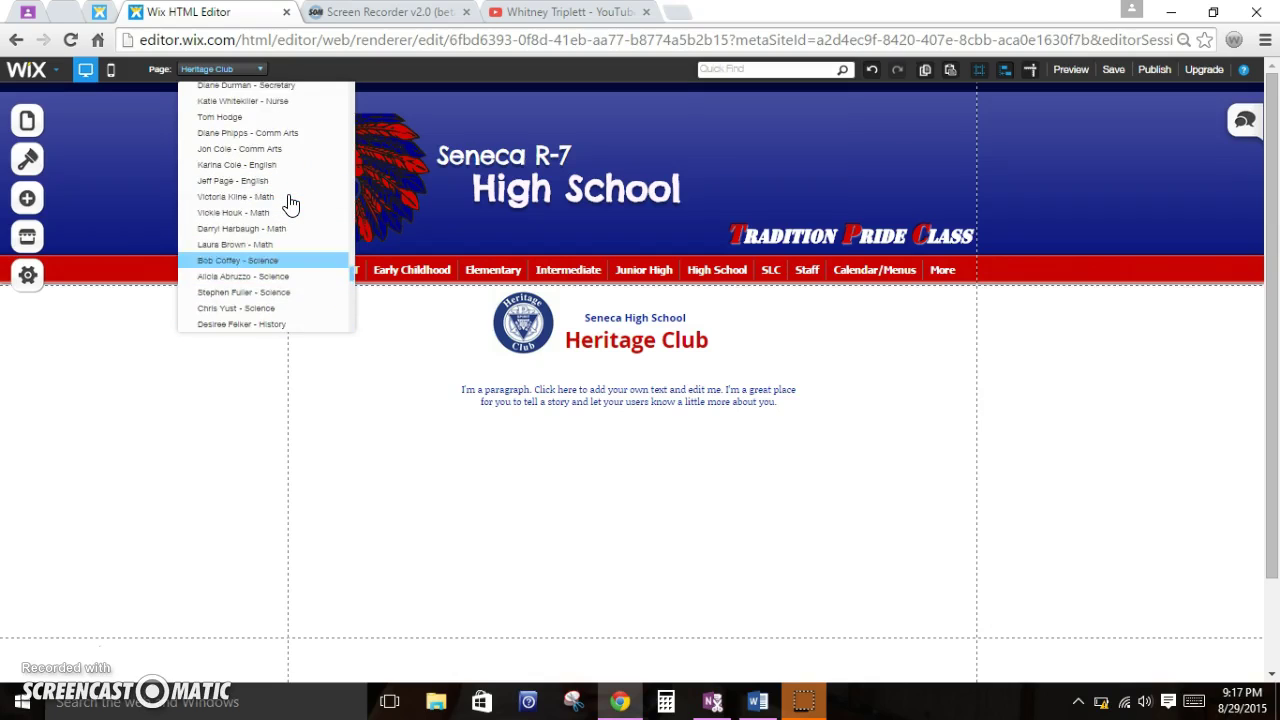
scroll(290, 203, "up", 1)
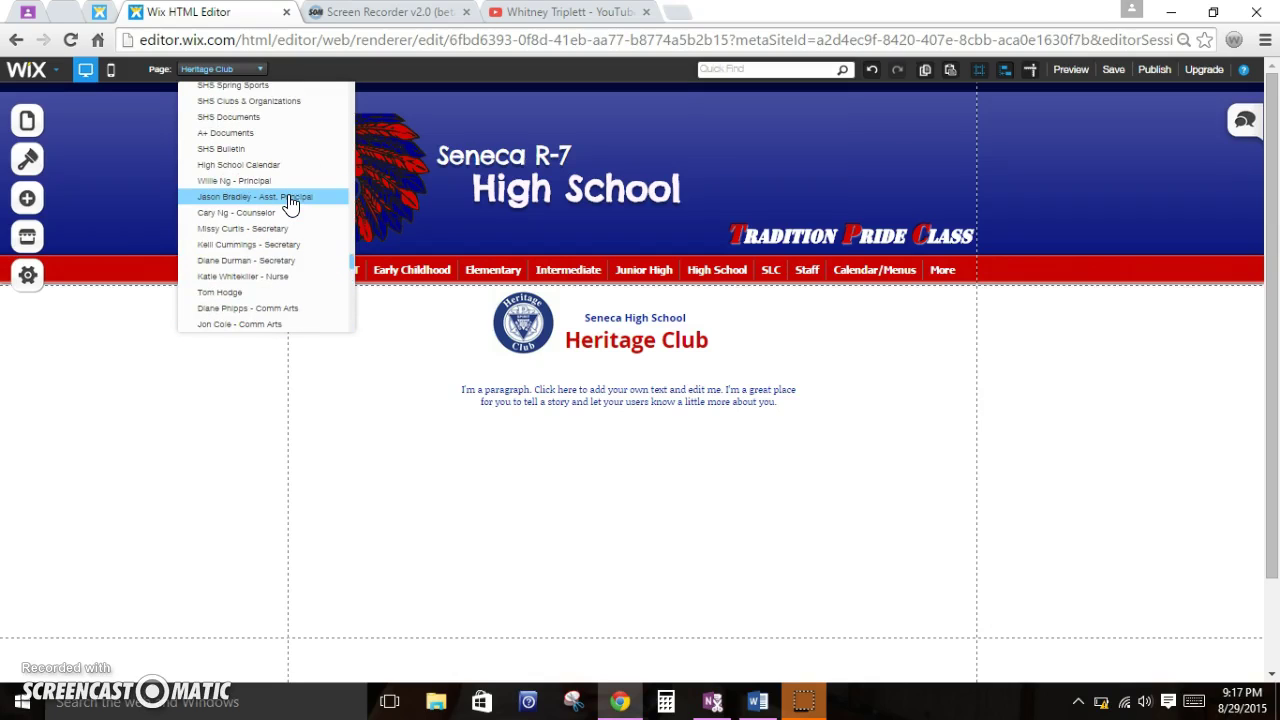
left_click(257, 100)
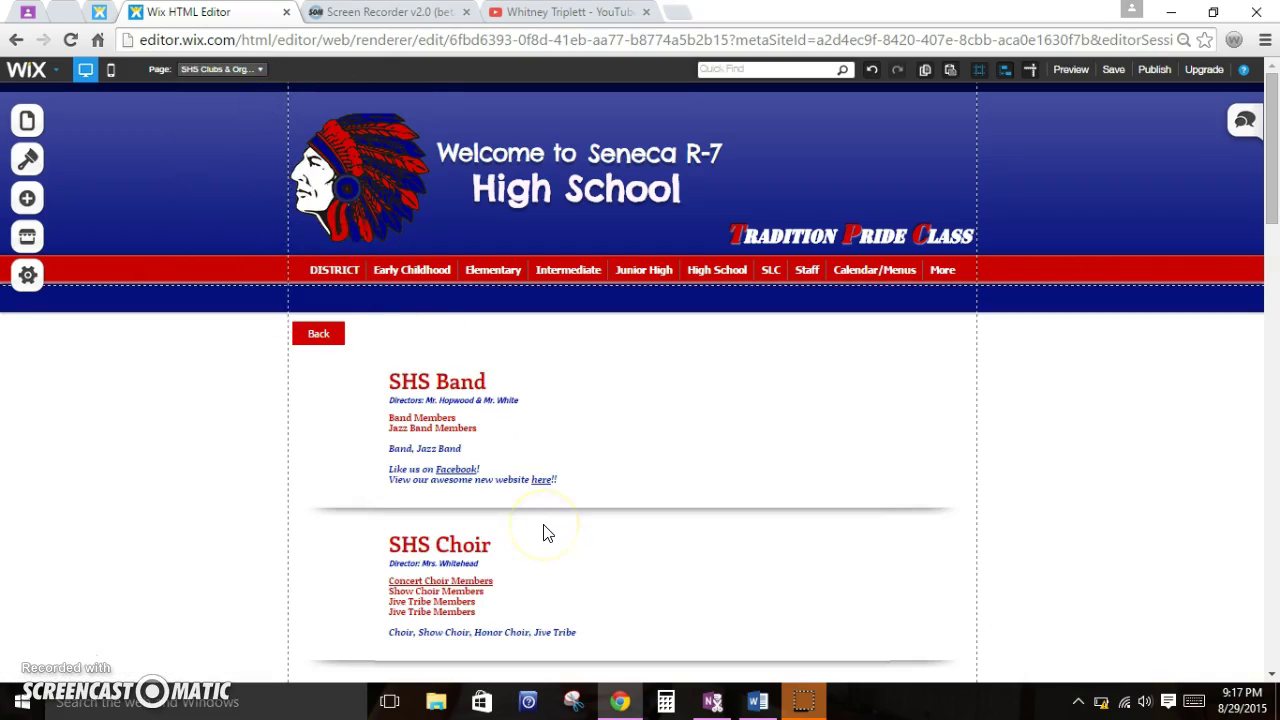
Step: Set browser zoom to 90%, then select the Heritage Club list item and open its details
scroll(546, 531, "down", 3)
scroll(546, 531, "down", 3)
key("ctrl+plus")
scroll(546, 531, "down", 4)
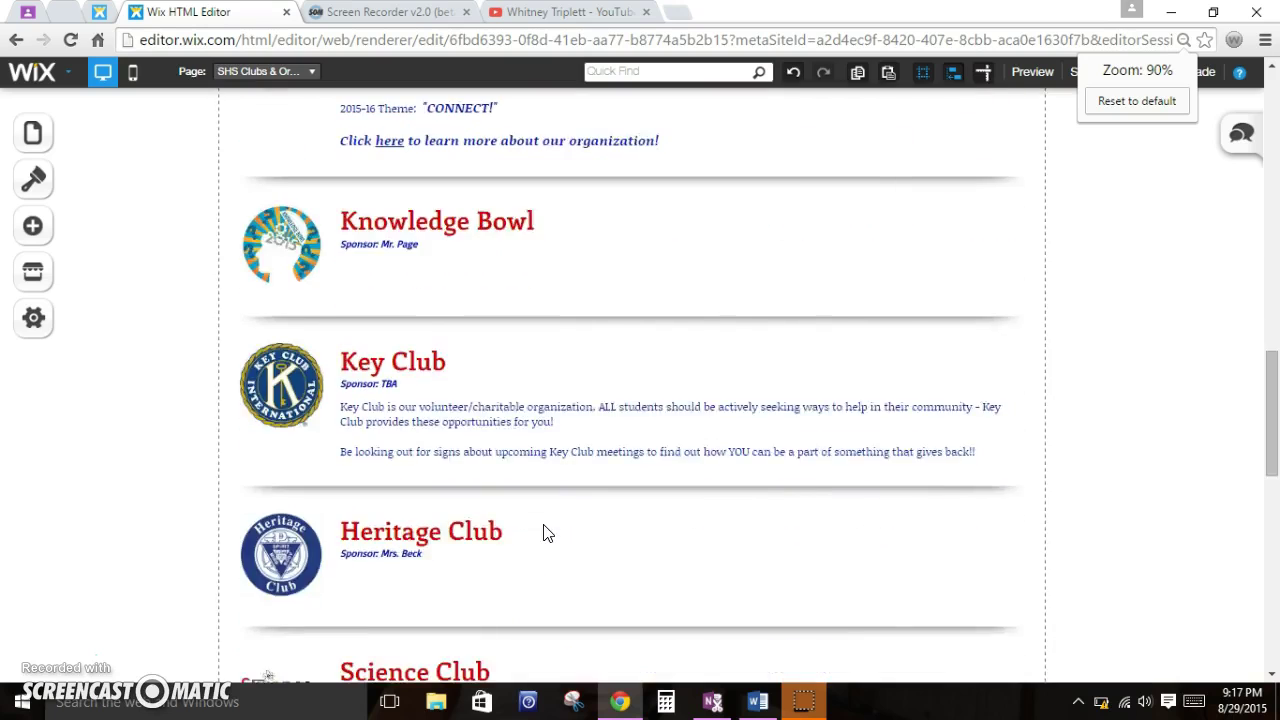
left_click(462, 447)
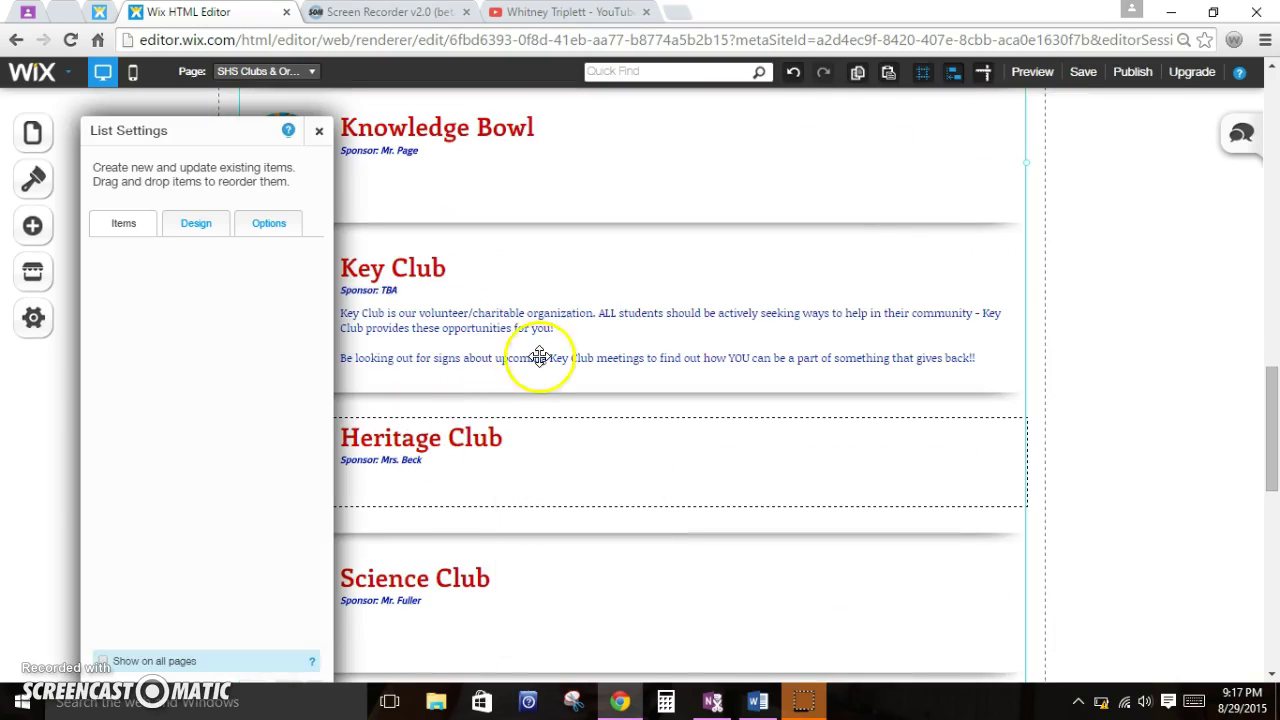
left_click(551, 423)
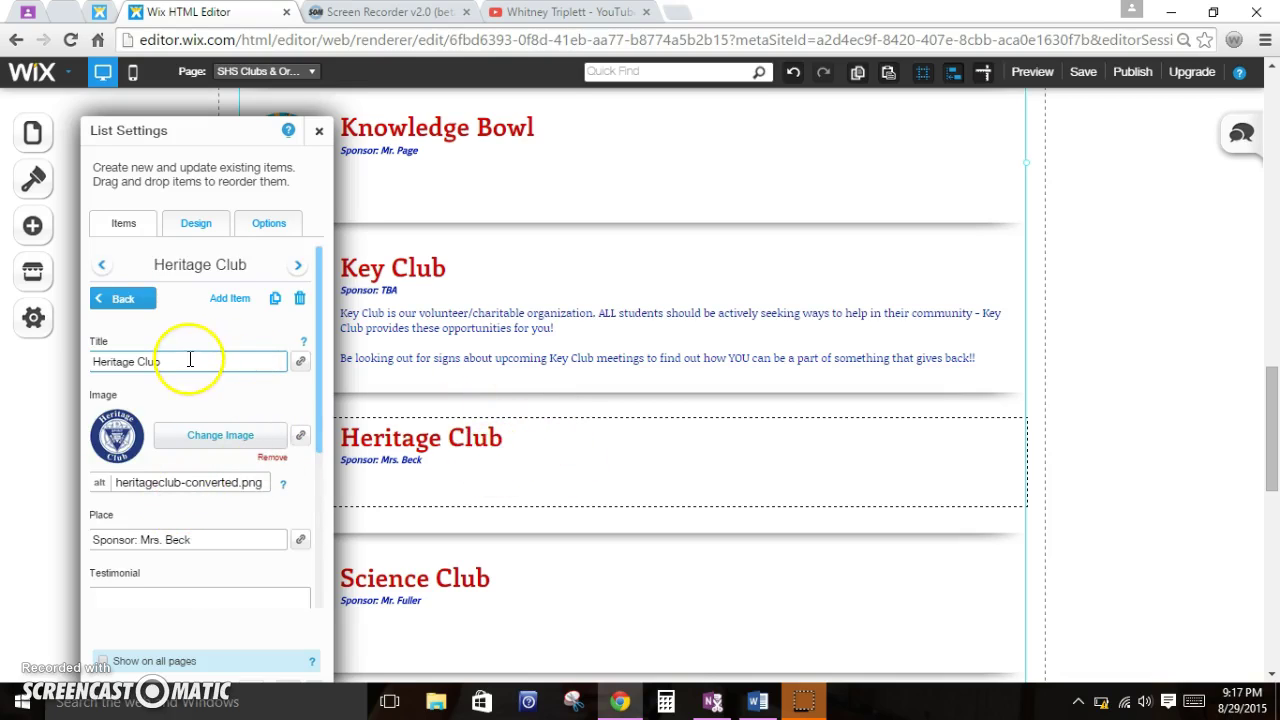
Step: Link the Heritage Club title to a site page and bring up the page list
left_click(303, 364)
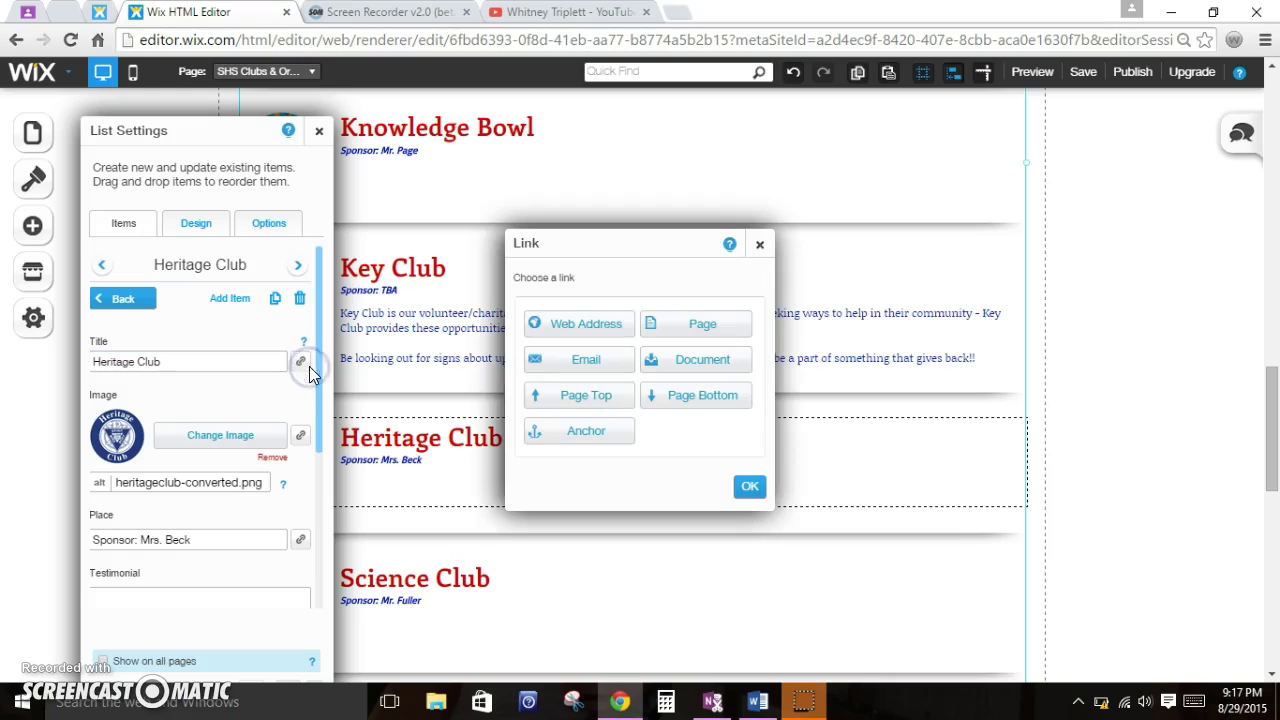
left_click(677, 325)
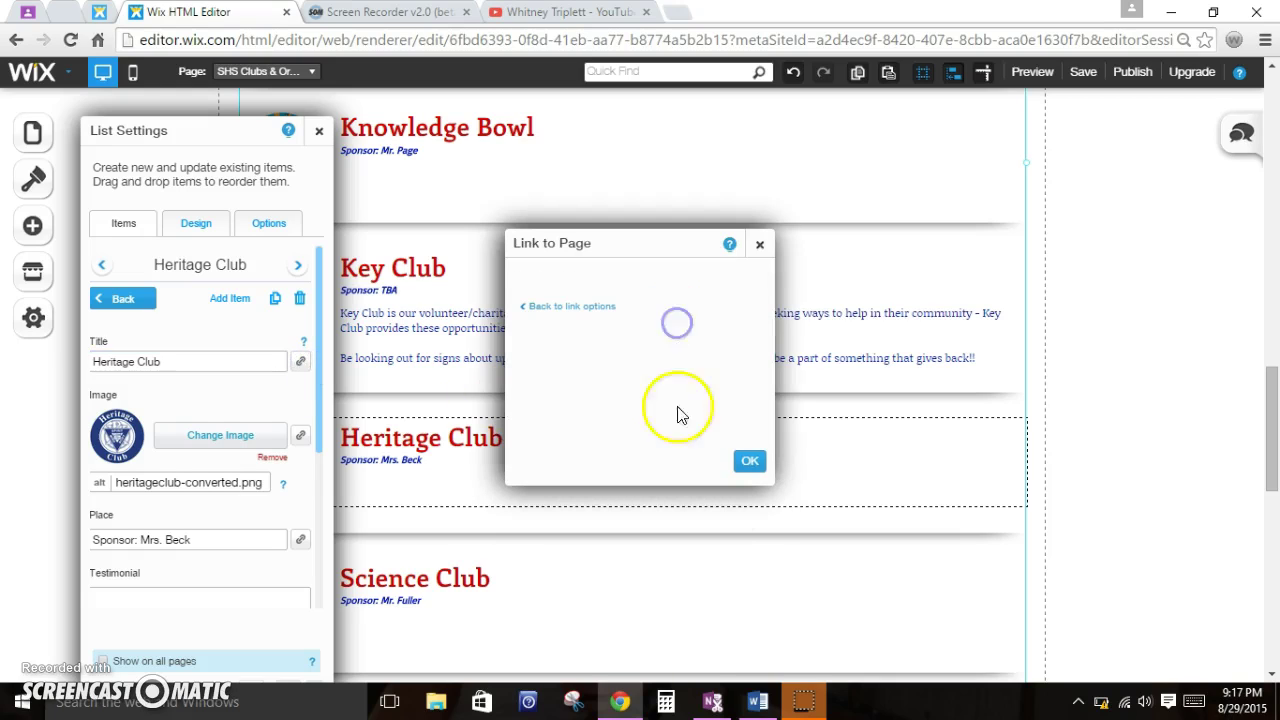
left_click(660, 365)
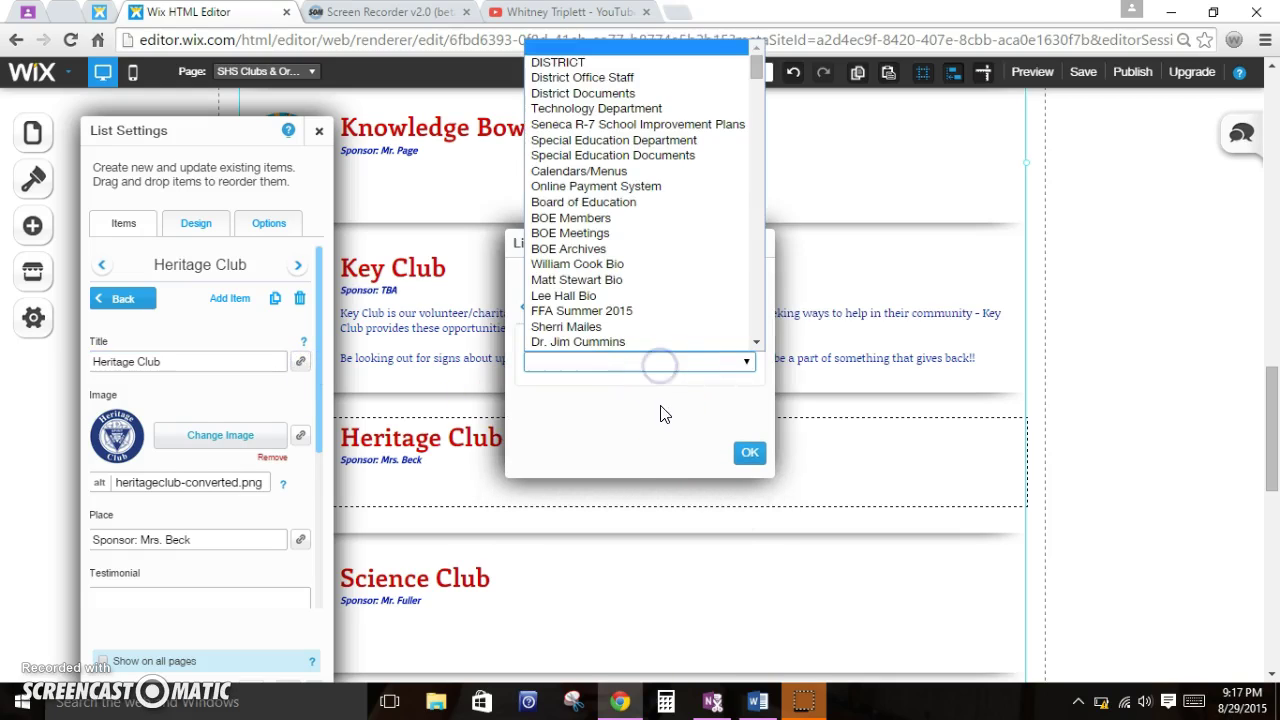
scroll(685, 310, "down", 10)
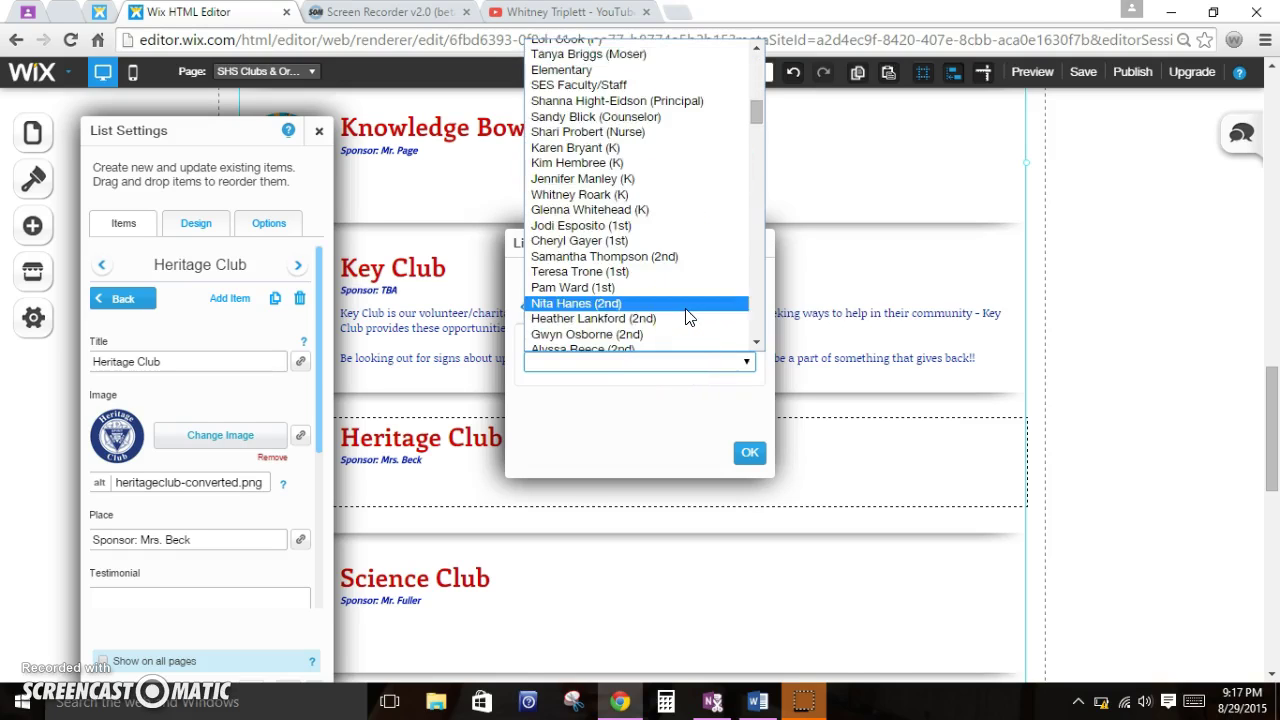